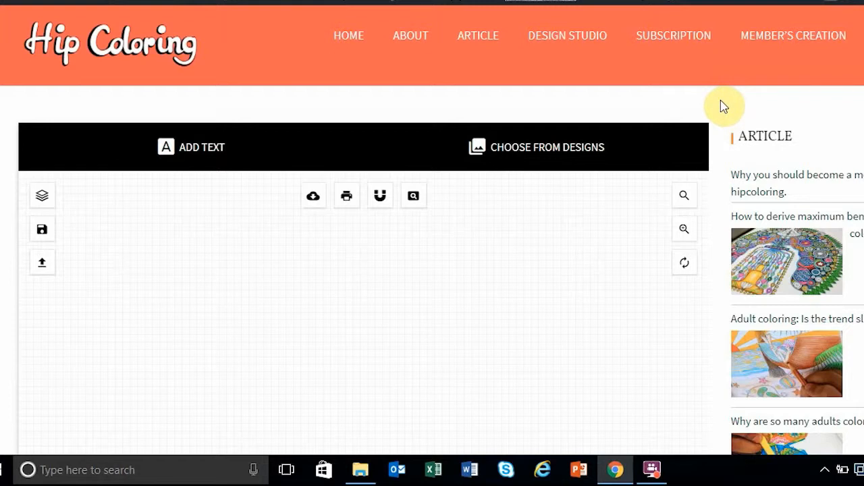
pyautogui.scroll(-1, 723, 106)
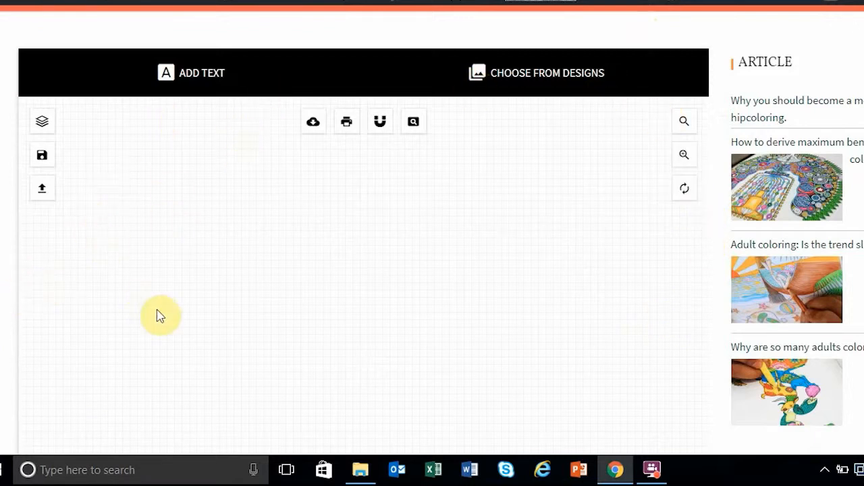
pyautogui.scroll(-1, 634, 308)
pyautogui.scroll(-1, 634, 308)
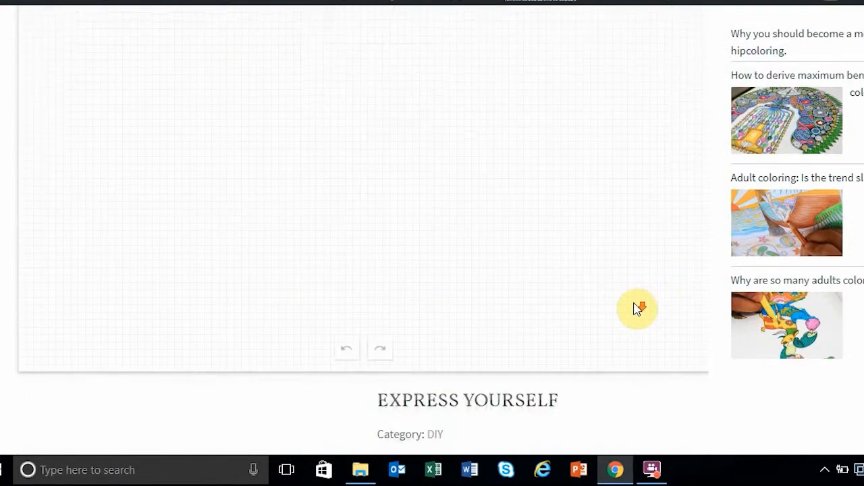
pyautogui.scroll(1, 635, 309)
pyautogui.scroll(2, 635, 309)
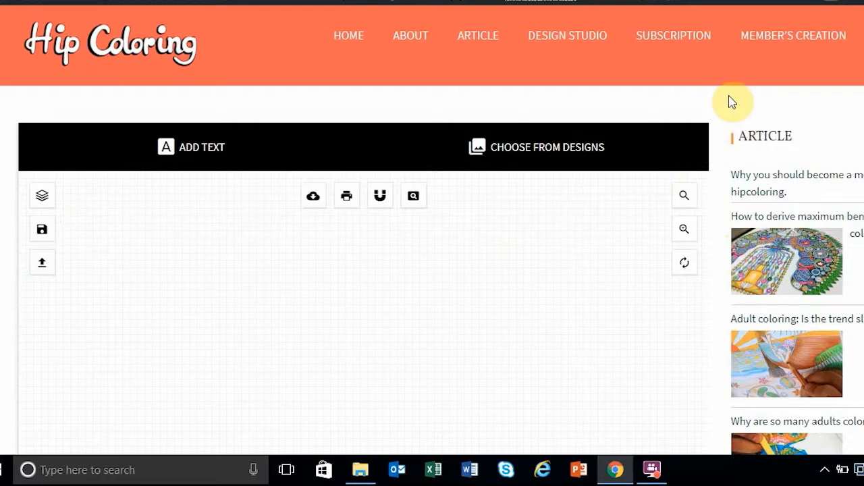
pyautogui.scroll(-1, 722, 106)
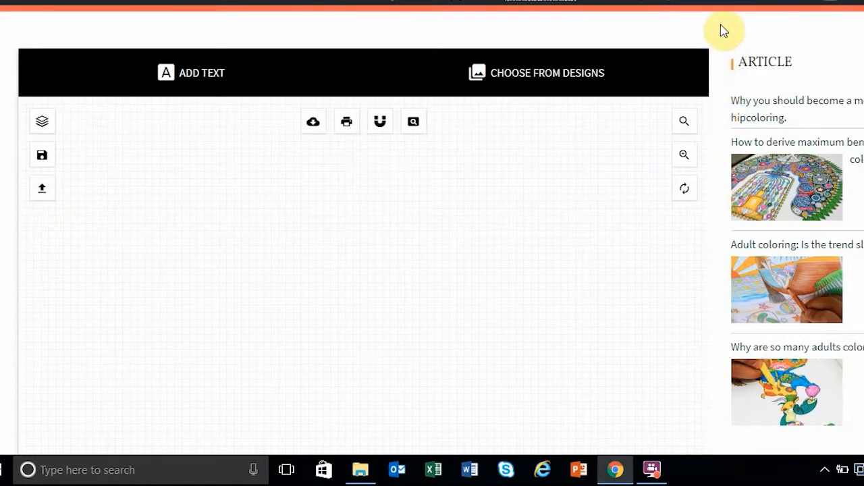
# Step: Open the design library beside the canvas and look through the Design Elements subcategories
pyautogui.click(515, 90)
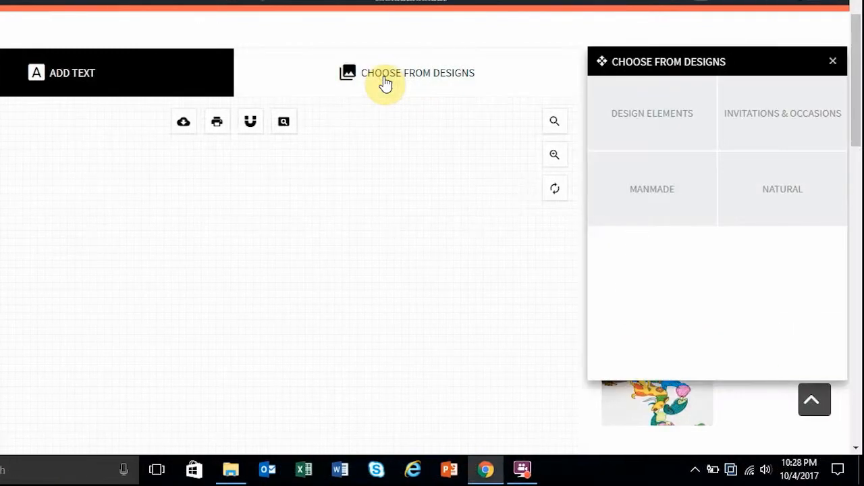
pyautogui.moveTo(760, 51); pyautogui.dragTo(813, 42)
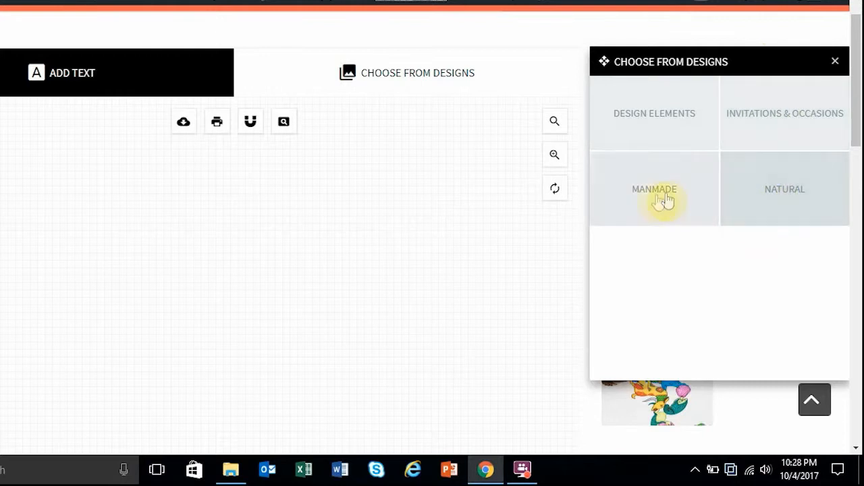
pyautogui.click(672, 132)
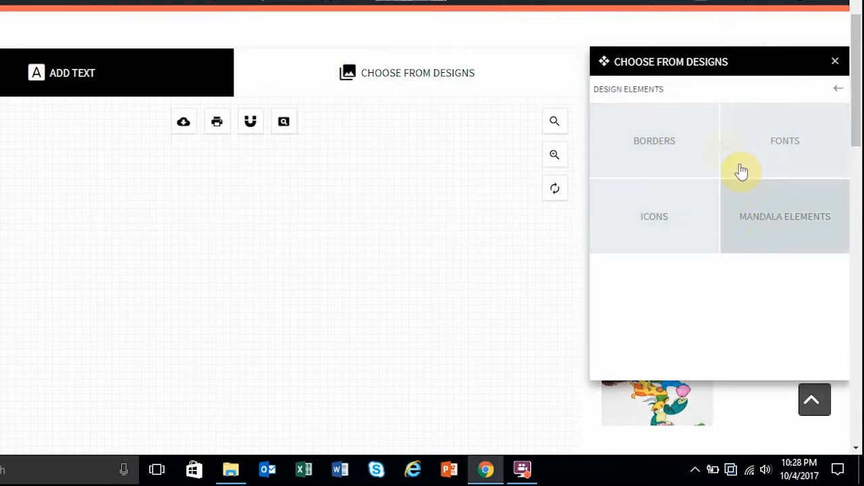
pyautogui.click(839, 94)
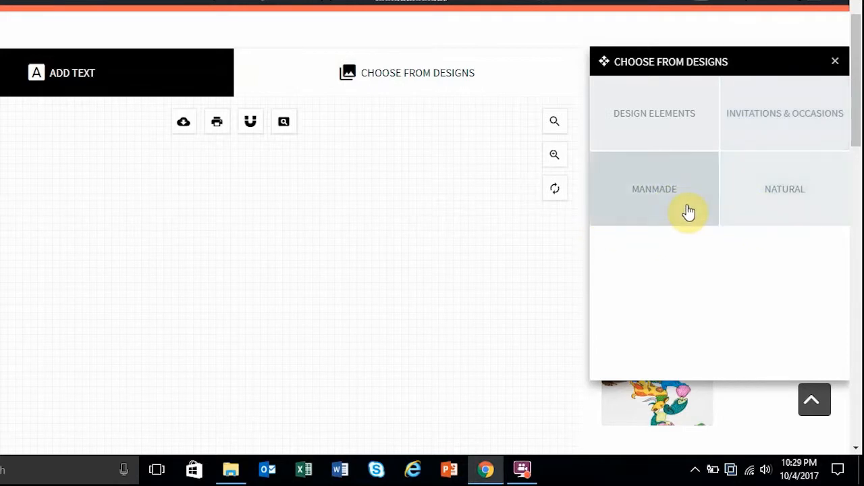
# Step: Open the Fish designs found under Natural and Animals in the design library
pyautogui.click(782, 213)
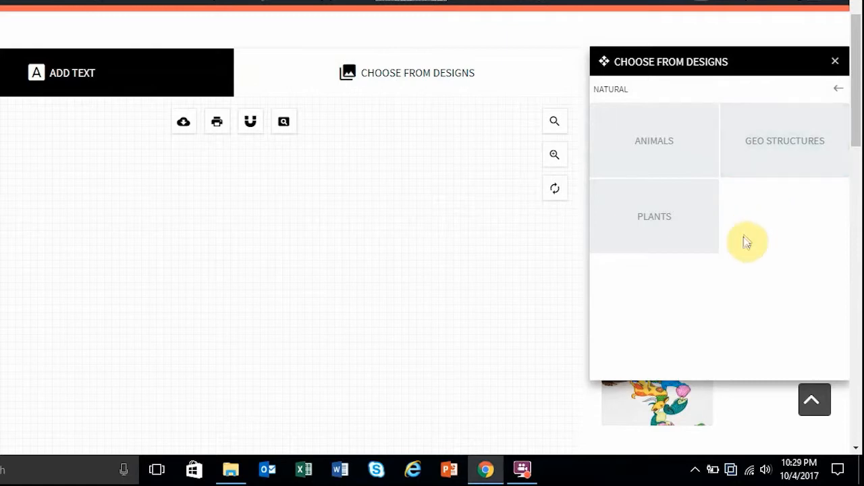
pyautogui.click(701, 163)
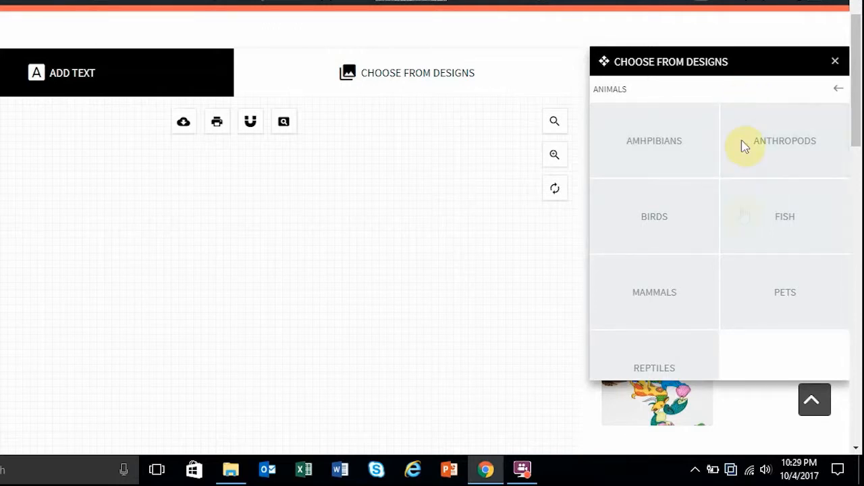
pyautogui.click(775, 237)
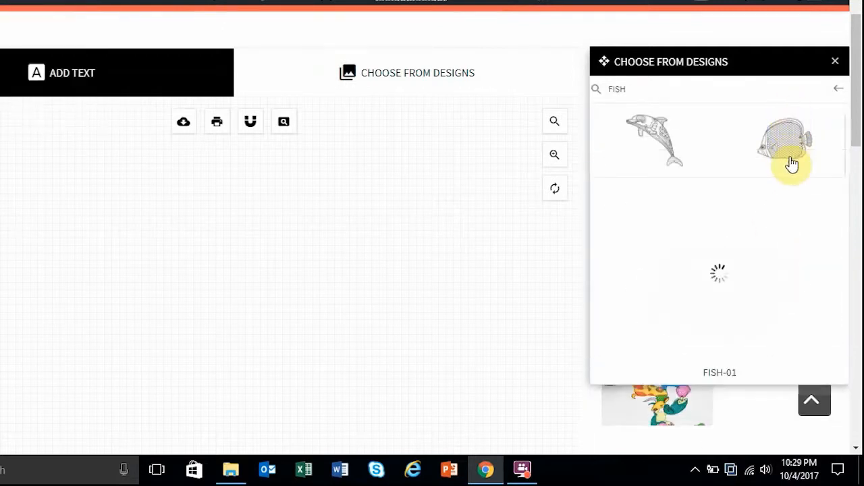
# Step: Examine enlarged previews of the Fish designs, including the dolphin, several fish and the jellyfish
pyautogui.moveTo(658, 142)
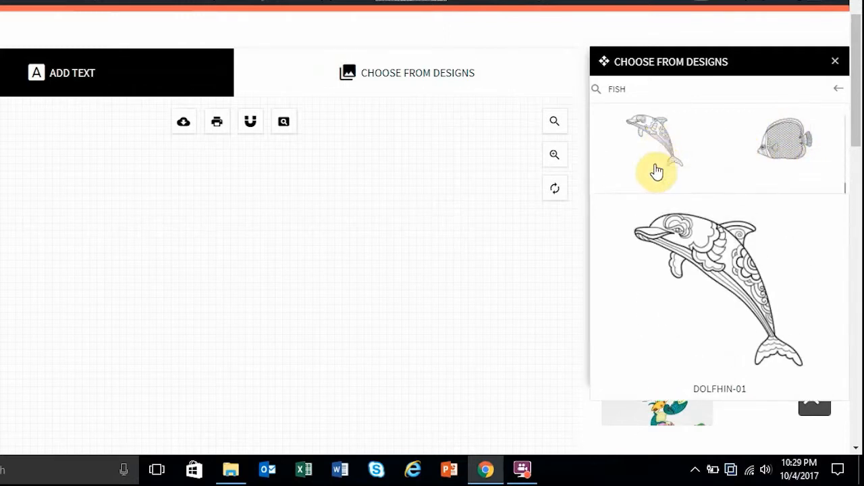
pyautogui.moveTo(652, 224)
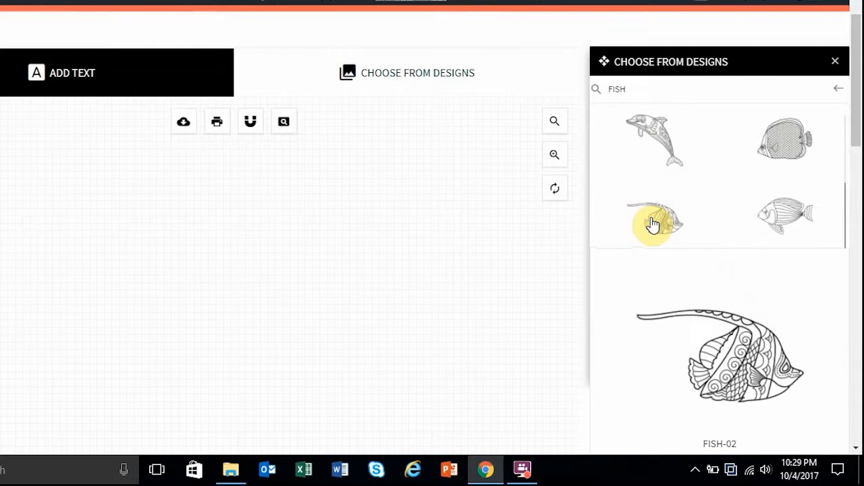
pyautogui.moveTo(778, 214)
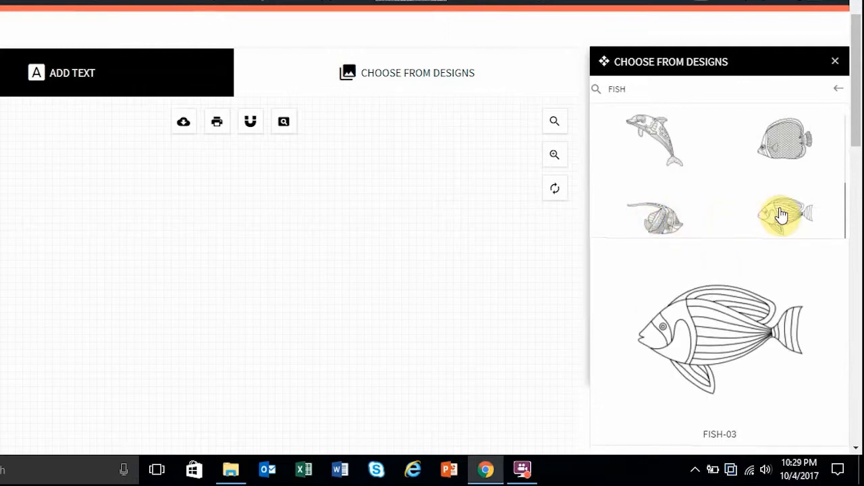
pyautogui.moveTo(773, 292)
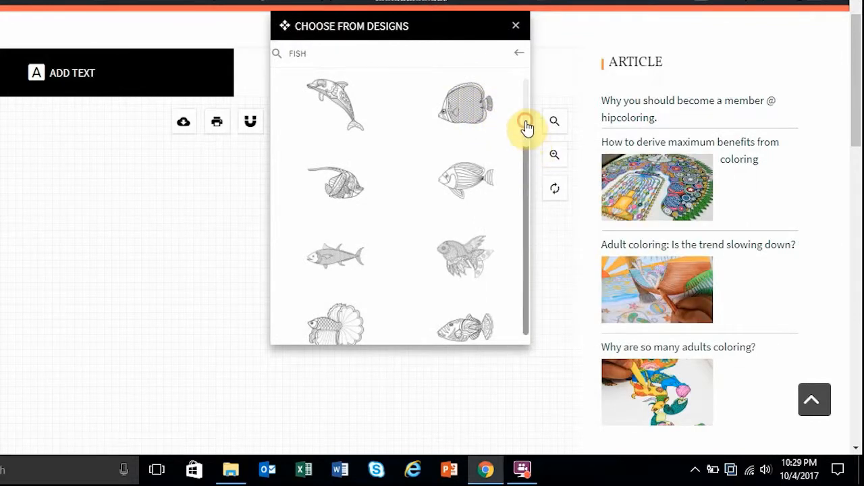
pyautogui.scroll(-2, 524, 135)
pyautogui.scroll(-2, 527, 147)
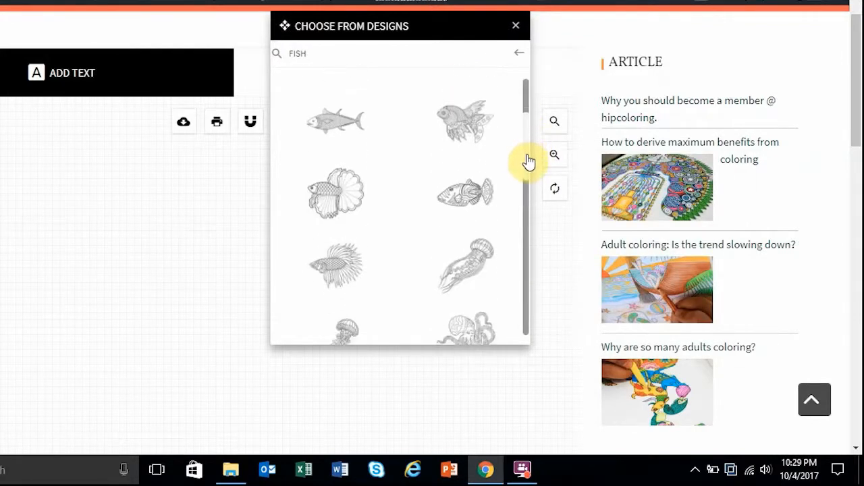
pyautogui.scroll(-1, 527, 162)
pyautogui.moveTo(470, 159)
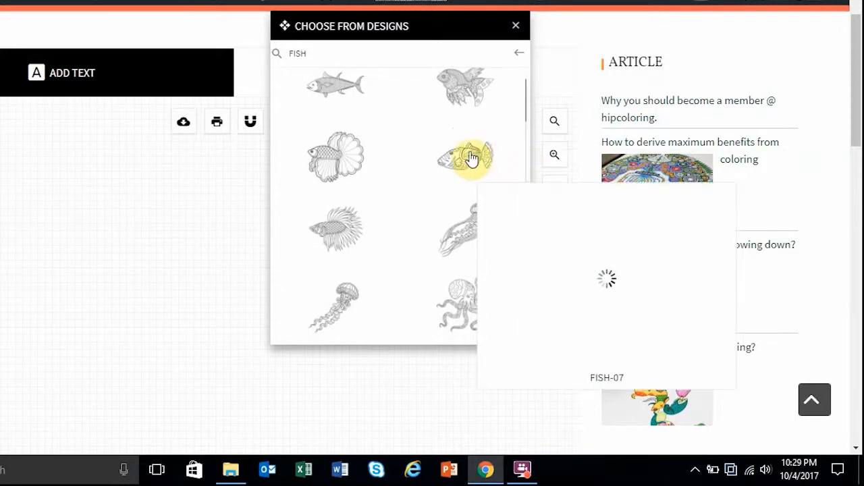
pyautogui.moveTo(472, 221)
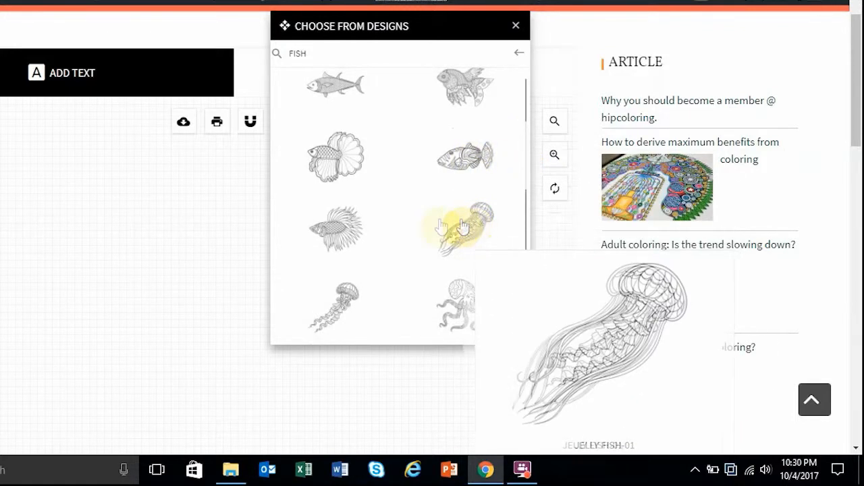
pyautogui.moveTo(337, 174)
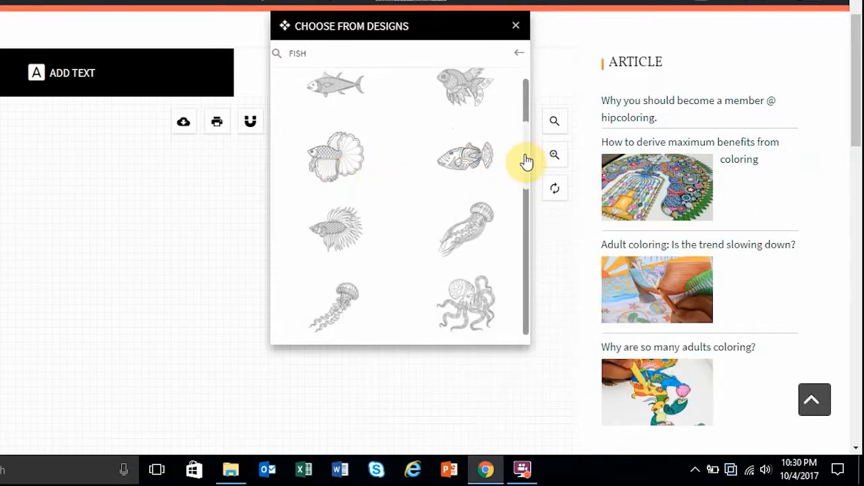
# Step: Add the whale design from the end of the Fish collection to the canvas and move the library clear of the drawing
pyautogui.moveTo(527, 161); pyautogui.dragTo(523, 302)
pyautogui.moveTo(494, 259)
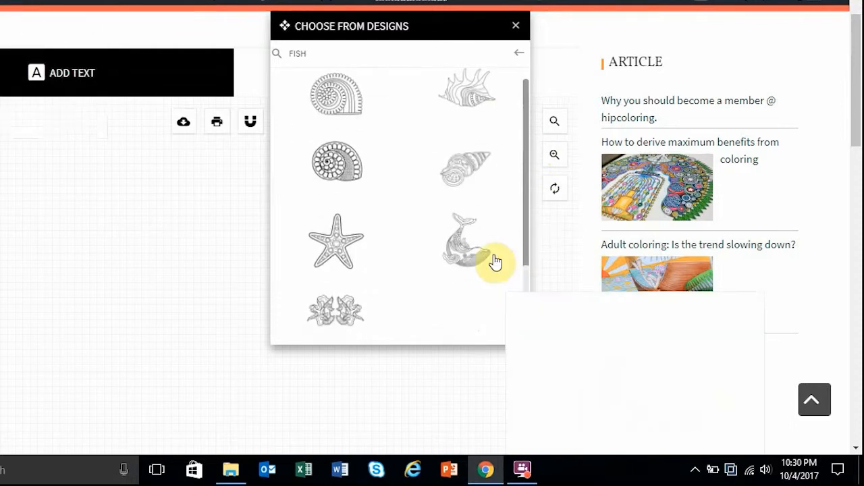
pyautogui.click(446, 267)
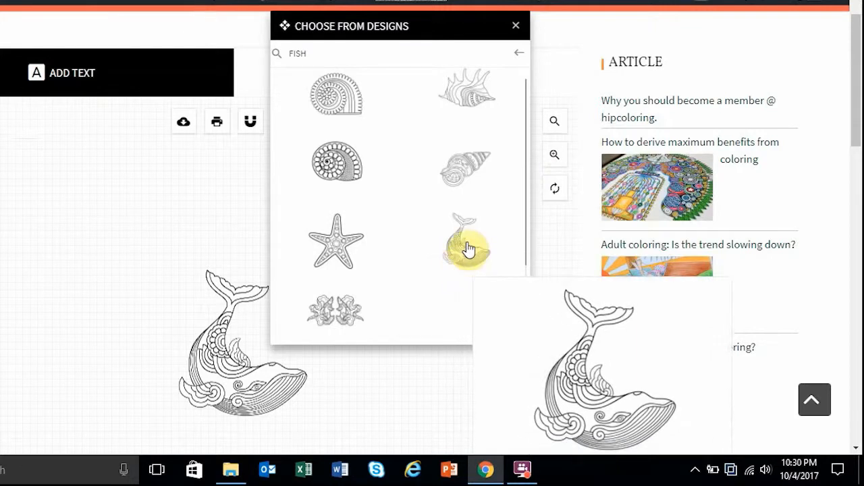
pyautogui.moveTo(423, 26); pyautogui.dragTo(736, 43)
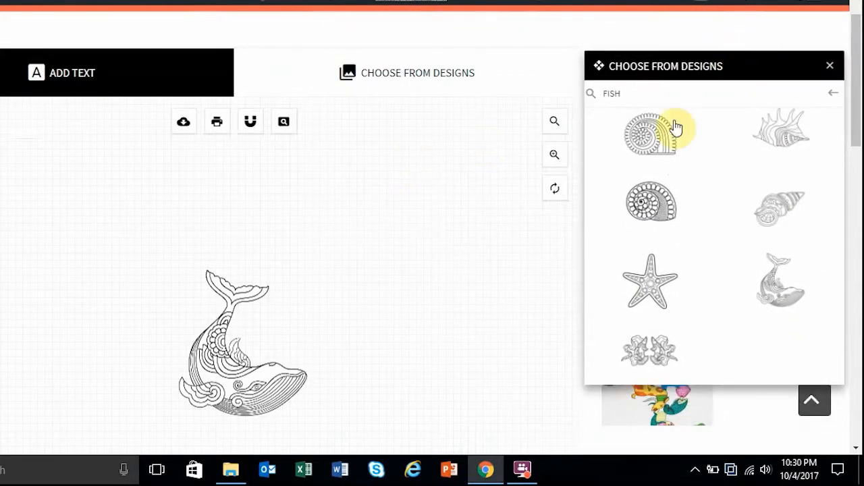
# Step: Enlarge the whale slightly and reposition it near the middle of the canvas
pyautogui.moveTo(856, 60); pyautogui.dragTo(856, 102)
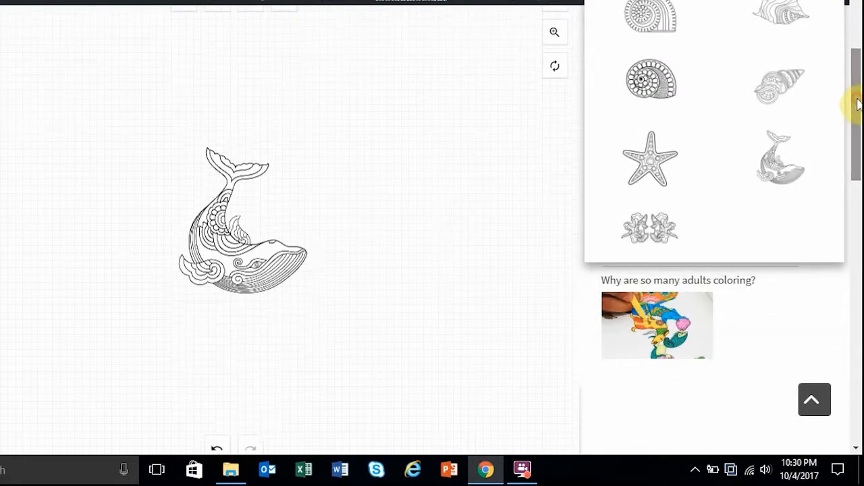
pyautogui.click(214, 254)
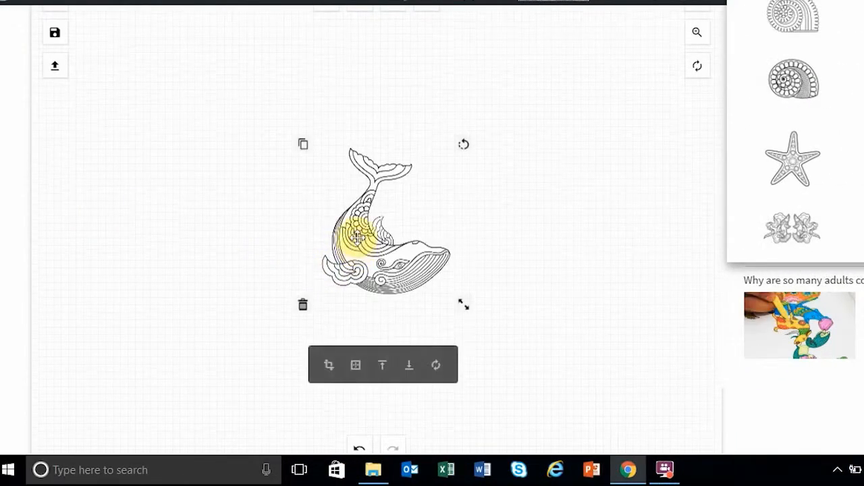
pyautogui.moveTo(358, 232); pyautogui.dragTo(248, 220)
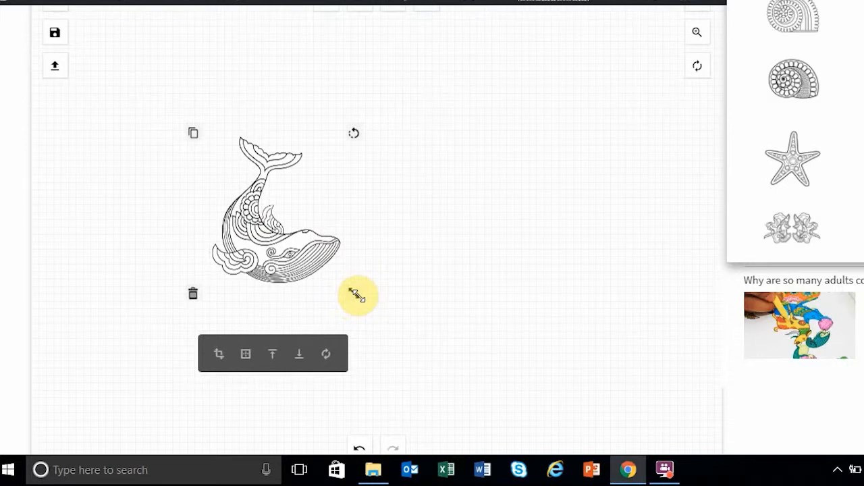
pyautogui.moveTo(356, 295)
pyautogui.mouseDown()
pyautogui.moveTo(386, 332)
pyautogui.moveTo(331, 257)
pyautogui.moveTo(378, 335)
pyautogui.moveTo(363, 303)
pyautogui.mouseUp()
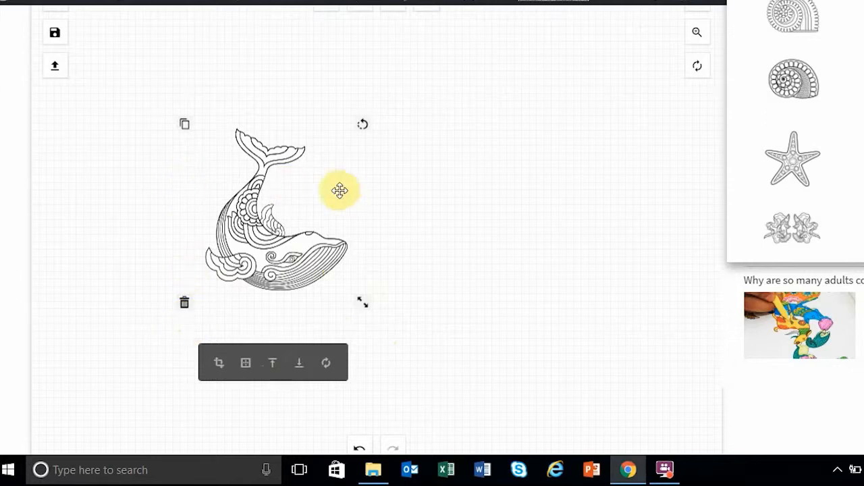
pyautogui.moveTo(252, 199); pyautogui.dragTo(386, 207)
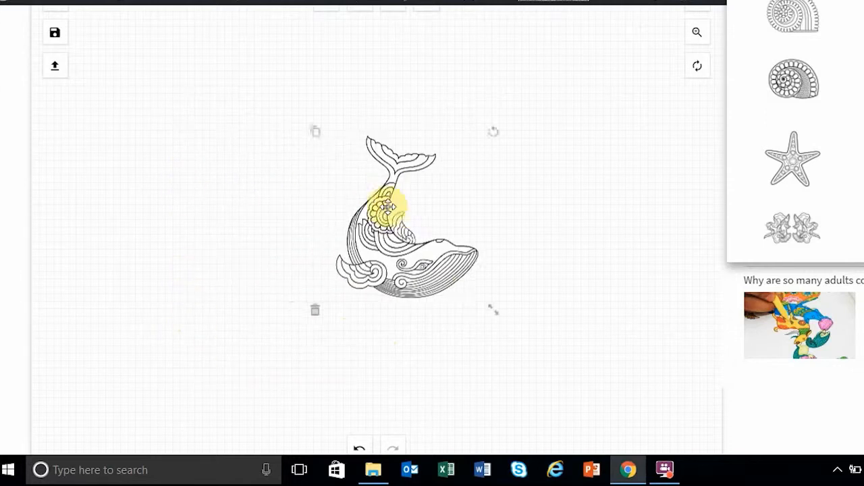
# Step: Duplicate the whale, place the copy to the left of the original and rotate the copy upside down
pyautogui.click(319, 133)
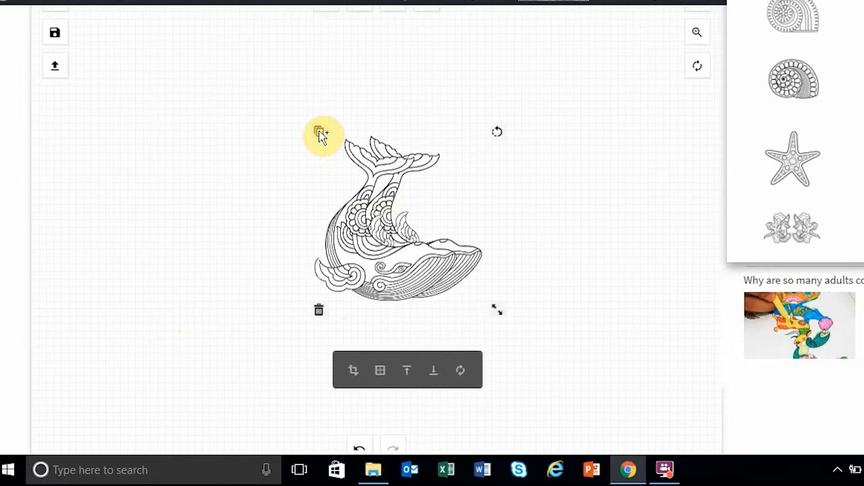
pyautogui.moveTo(353, 228); pyautogui.dragTo(177, 226)
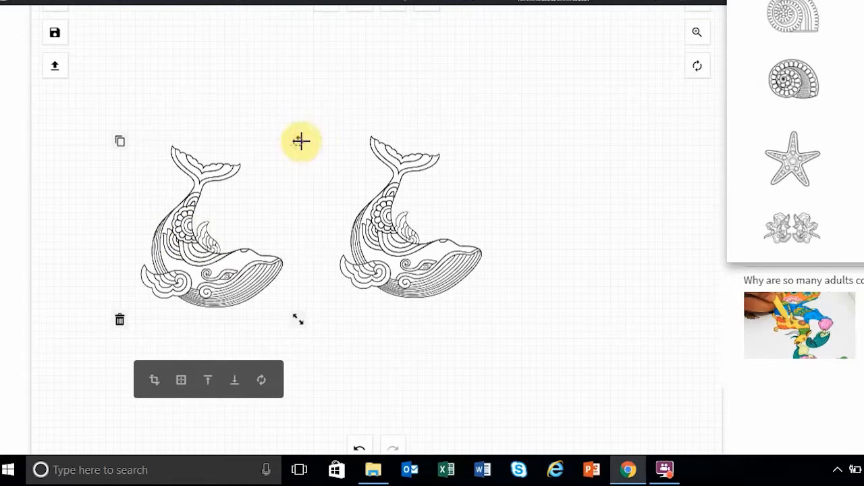
pyautogui.moveTo(301, 140); pyautogui.dragTo(120, 349)
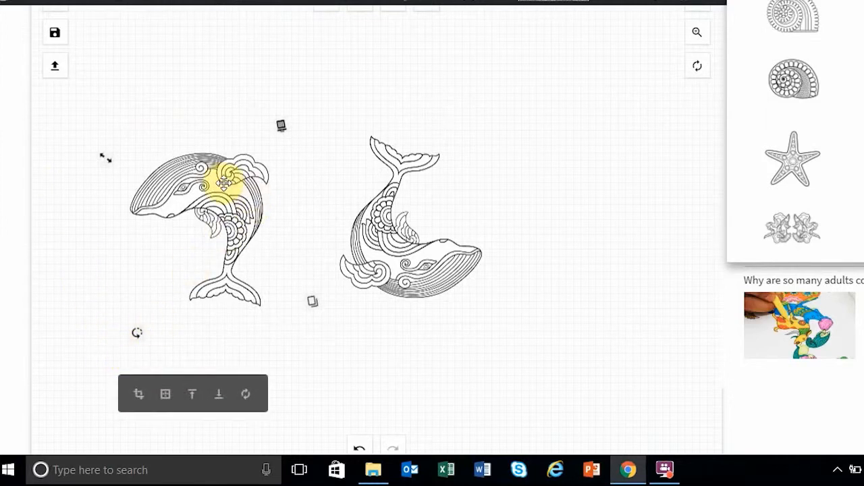
# Step: Move the upside-down whale up to the right of the original, and shift the original to the canvas's left edge
pyautogui.moveTo(224, 183); pyautogui.dragTo(498, 80)
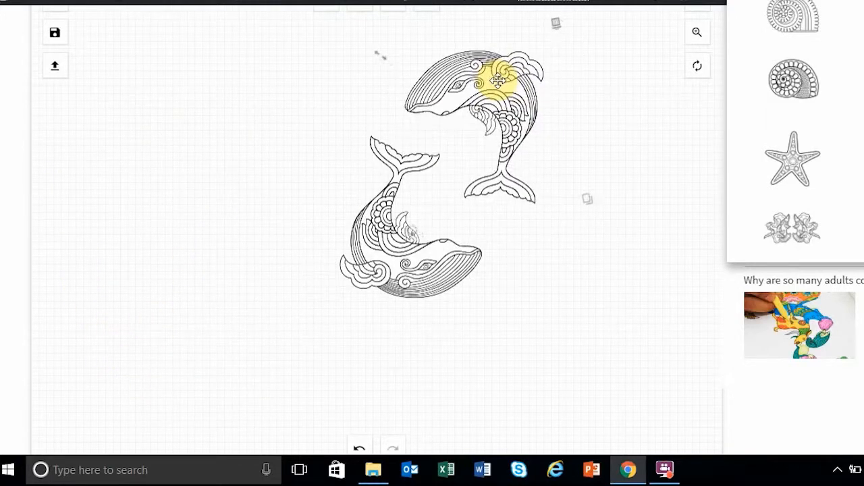
pyautogui.click(422, 195)
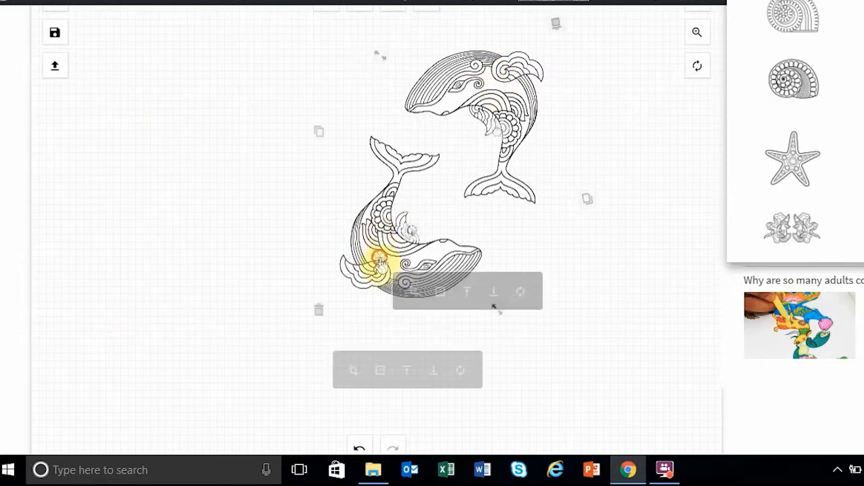
pyautogui.moveTo(376, 241); pyautogui.dragTo(100, 270)
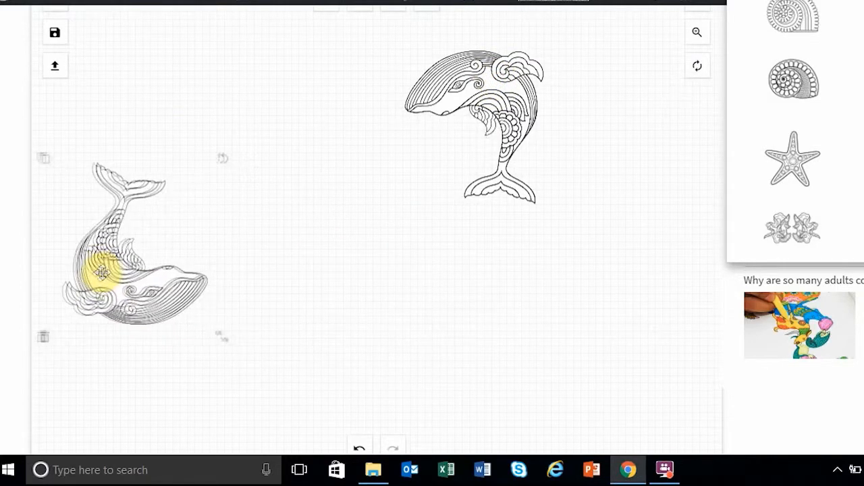
# Step: Move the upside-down whale above the original near the canvas's left edge and enlarge it slightly
pyautogui.click(479, 91)
pyautogui.moveTo(479, 91); pyautogui.dragTo(197, 111)
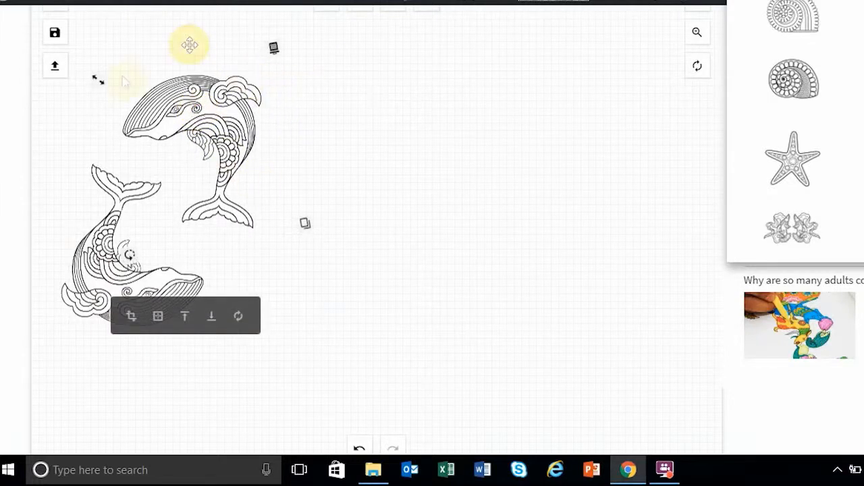
pyautogui.moveTo(98, 78); pyautogui.dragTo(84, 65)
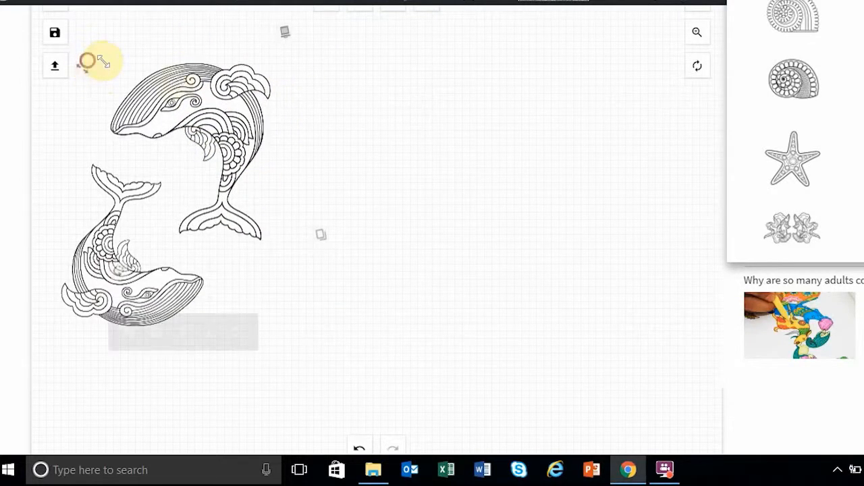
# Step: Shift the upside-down whale slightly down and open its transform settings
pyautogui.moveTo(187, 91); pyautogui.dragTo(180, 101)
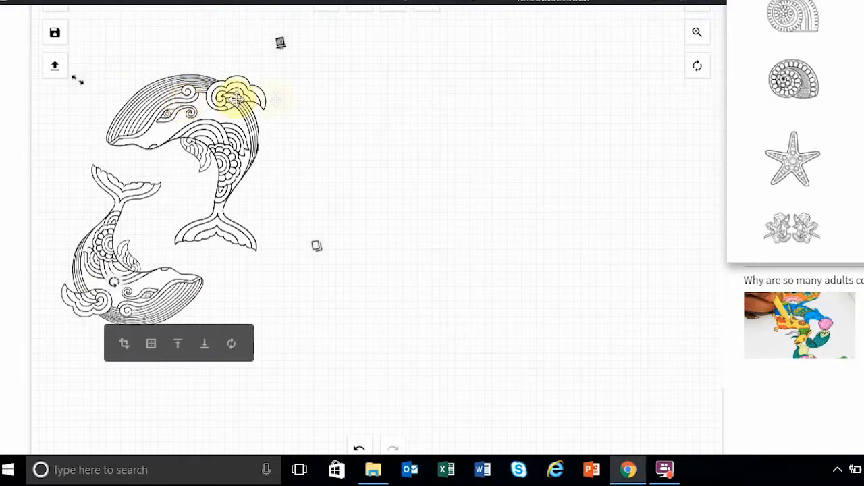
pyautogui.scroll(-1, 407, 351)
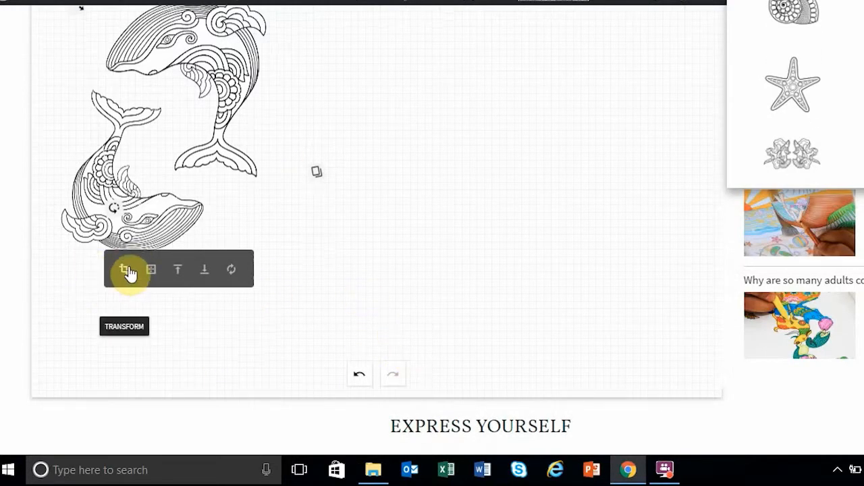
pyautogui.click(126, 273)
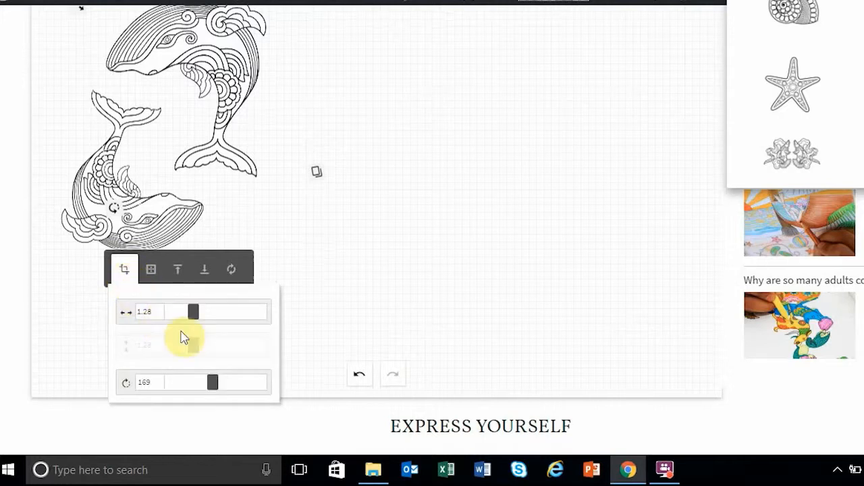
# Step: Try the left, right and horizontal centre alignments on the upside-down whale, and move it back above the other whale
pyautogui.click(152, 278)
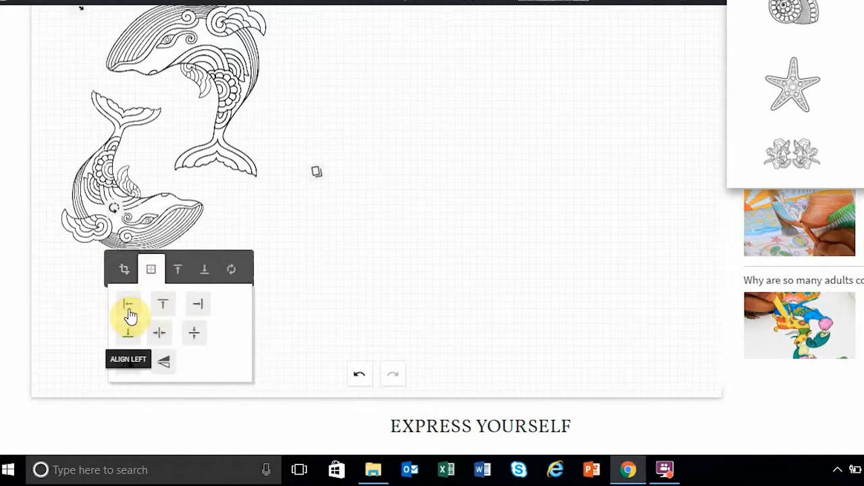
pyautogui.scroll(2, 349, 246)
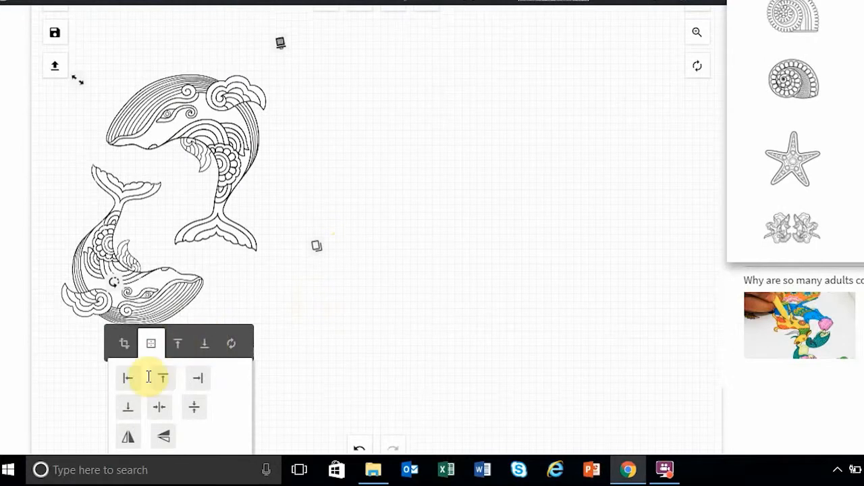
pyautogui.click(127, 383)
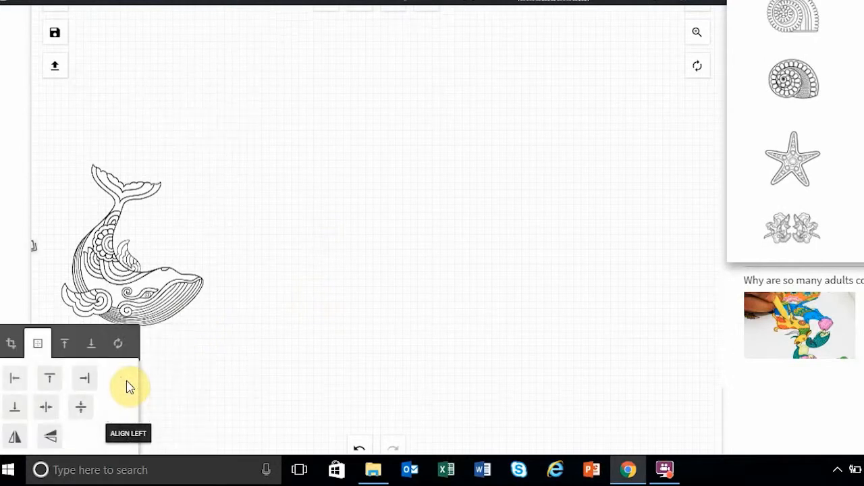
pyautogui.click(82, 386)
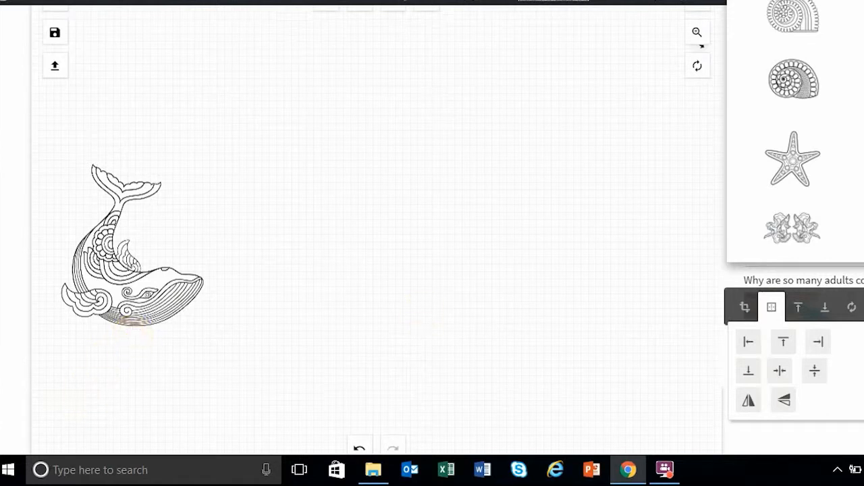
pyautogui.click(780, 371)
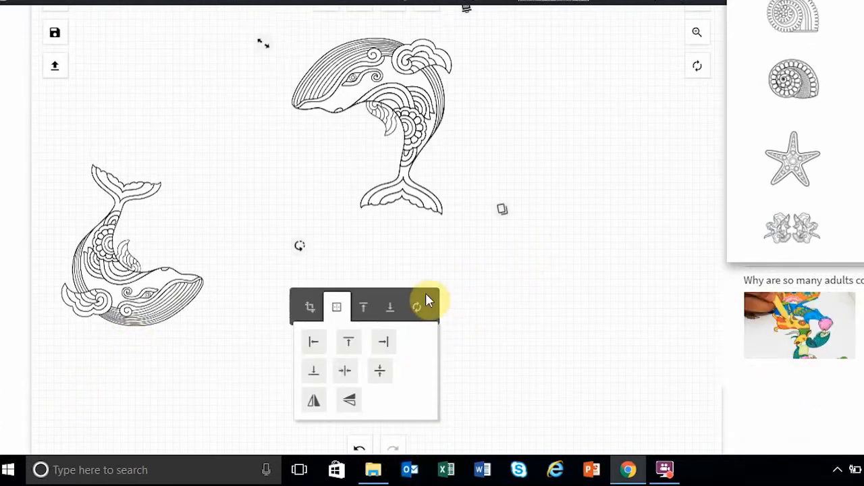
pyautogui.moveTo(409, 83); pyautogui.dragTo(214, 125)
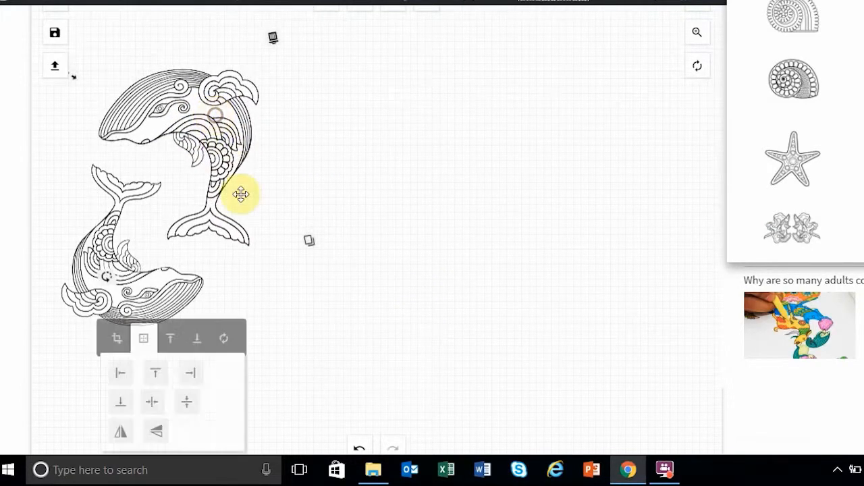
# Step: Reset the upper whale to its original state and rotate it upside down again above and to the right of the other whale
pyautogui.click(224, 345)
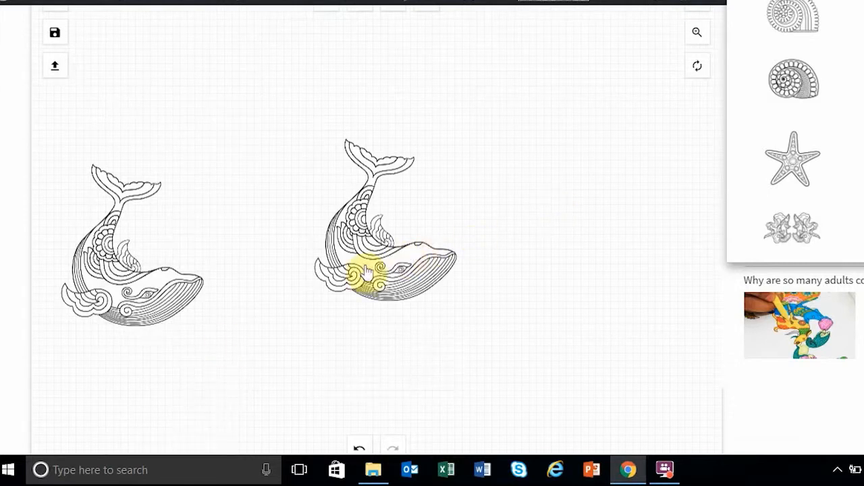
pyautogui.moveTo(365, 271); pyautogui.dragTo(227, 183)
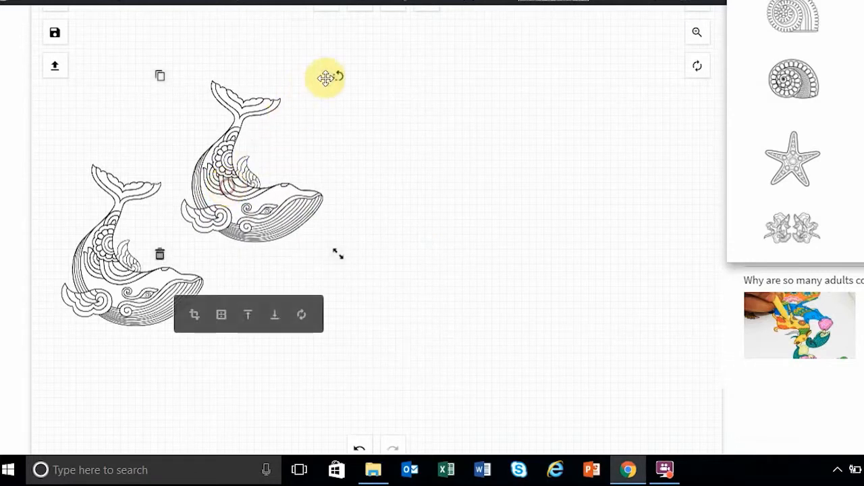
pyautogui.moveTo(341, 81); pyautogui.dragTo(158, 250)
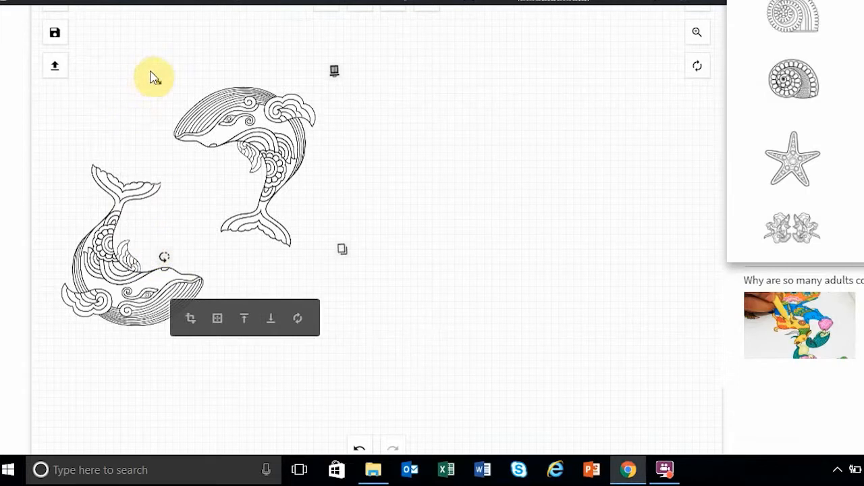
# Step: Enlarge the upside-down whale and fit it closely above the other whale near the canvas's left edge
pyautogui.moveTo(155, 77); pyautogui.dragTo(140, 58)
pyautogui.moveTo(260, 131); pyautogui.dragTo(223, 115)
pyautogui.moveTo(93, 50); pyautogui.dragTo(90, 44)
pyautogui.moveTo(200, 83); pyautogui.dragTo(197, 96)
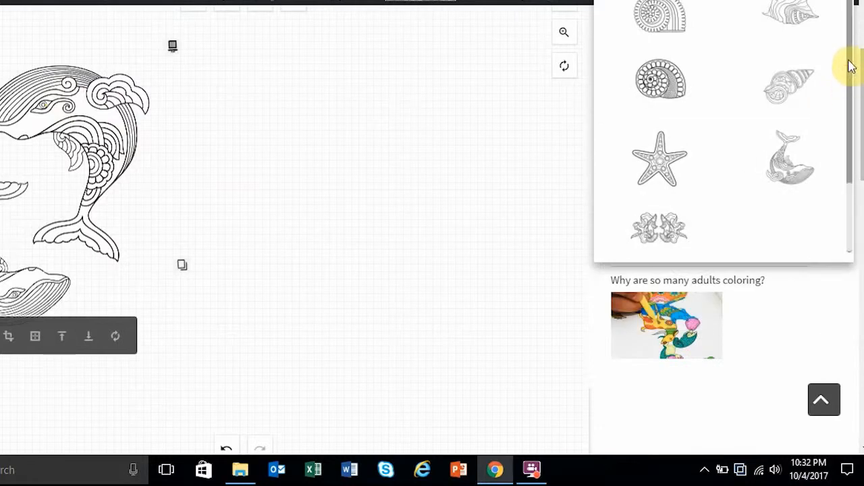
# Step: Add the STAR FISH-01 design from the library to the canvas
pyautogui.scroll(-3, 849, 66)
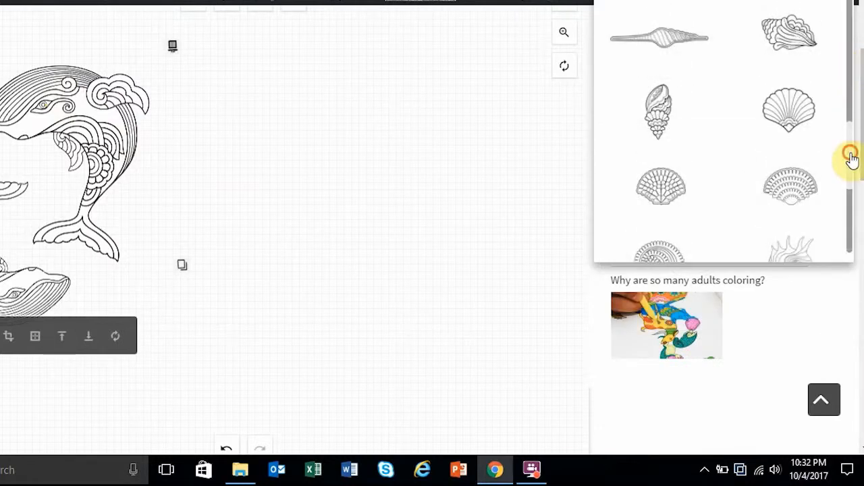
pyautogui.moveTo(851, 157); pyautogui.dragTo(845, 212)
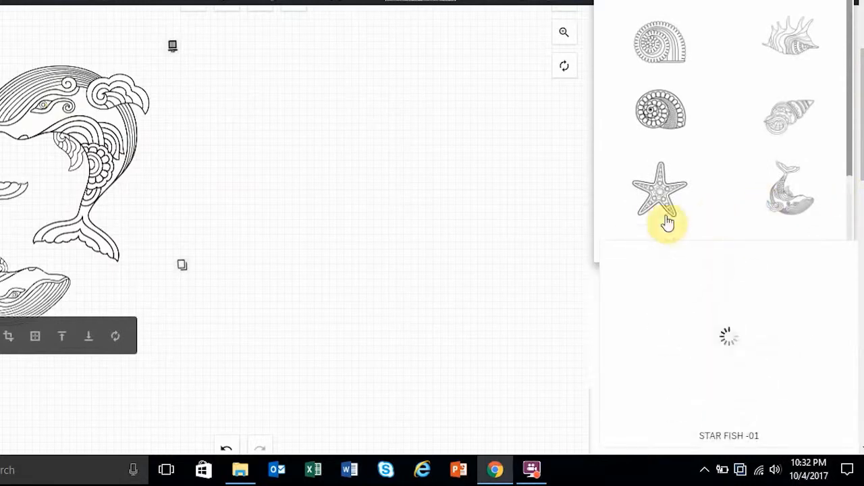
pyautogui.click(661, 192)
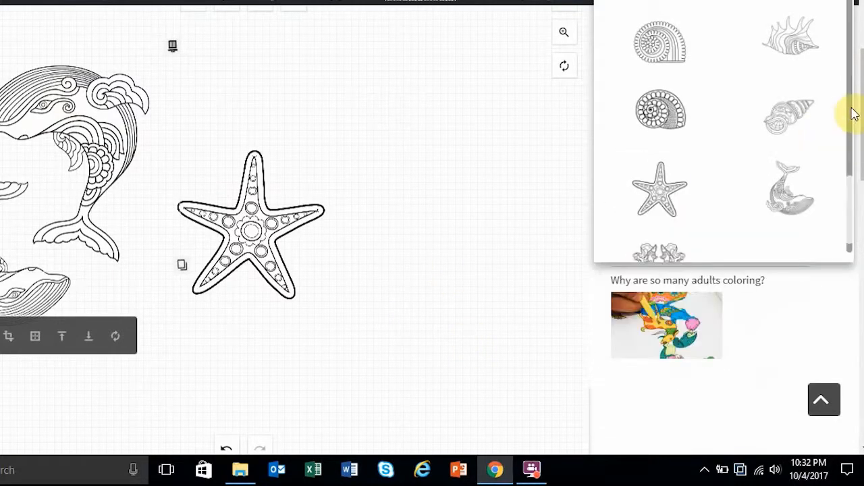
# Step: Add the SEASHELL-11 design from the library and place it, slightly shrunk, in the lower-right area of the canvas
pyautogui.scroll(-4, 850, 100)
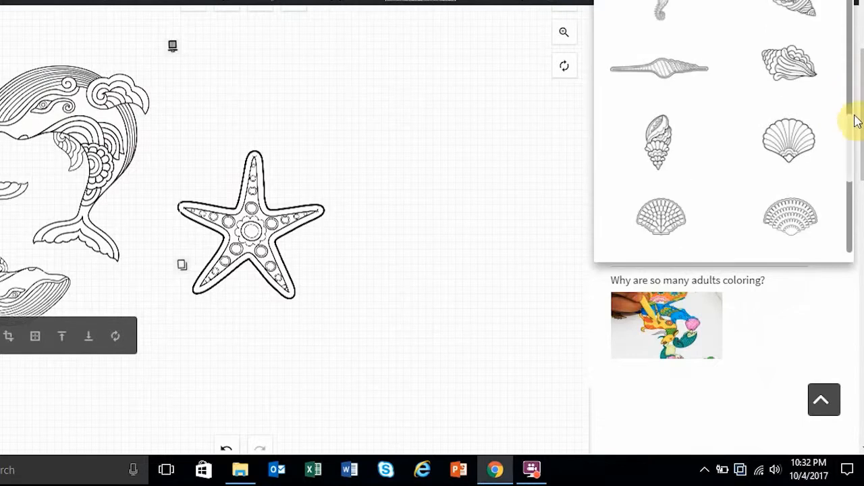
pyautogui.moveTo(849, 131); pyautogui.dragTo(848, 187)
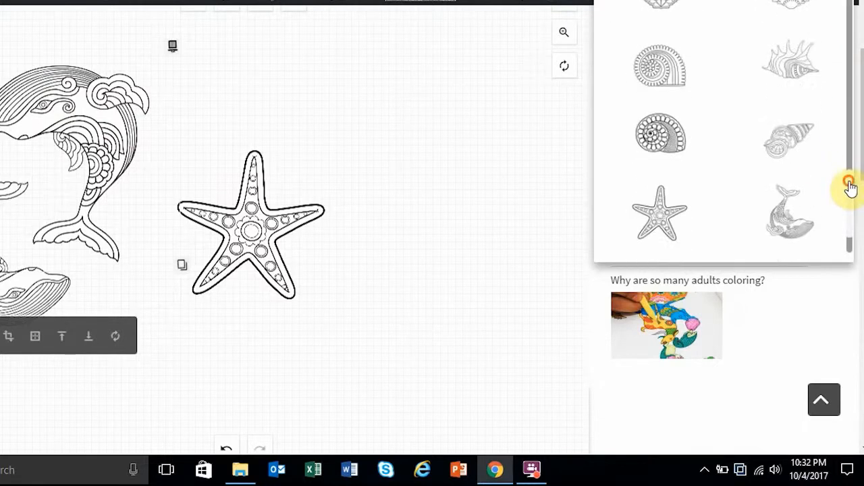
pyautogui.moveTo(790, 151)
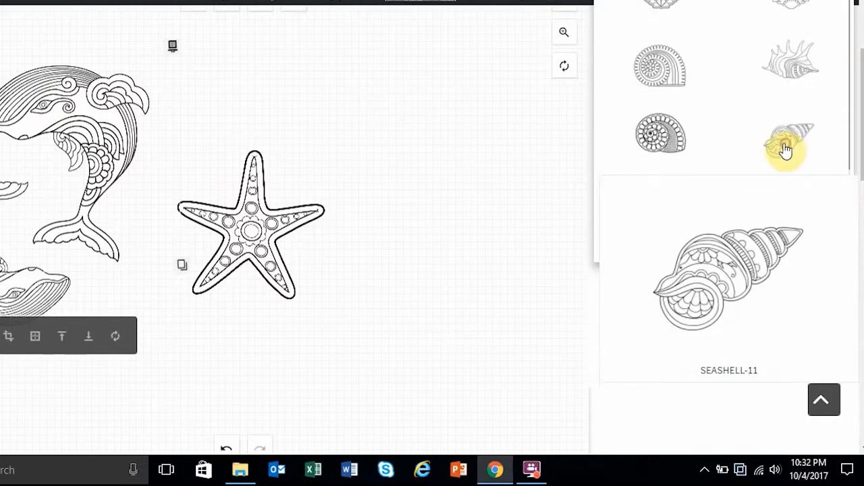
pyautogui.click(783, 149)
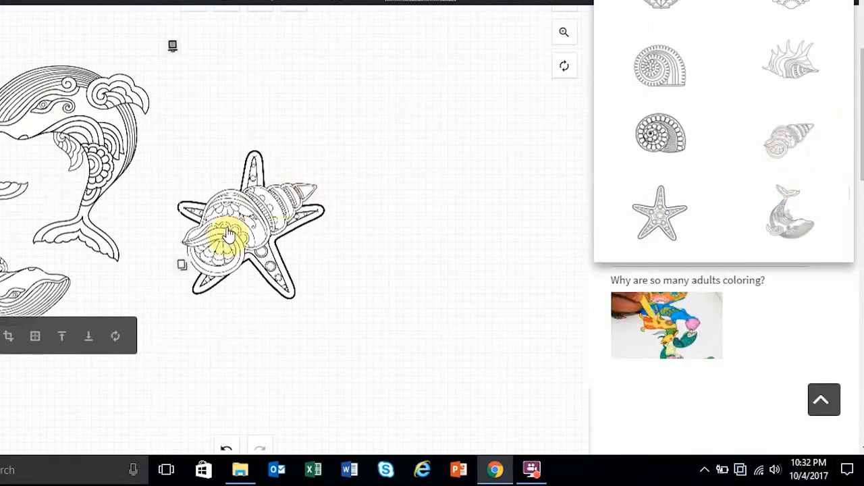
pyautogui.click(263, 213)
pyautogui.moveTo(263, 212); pyautogui.dragTo(424, 322)
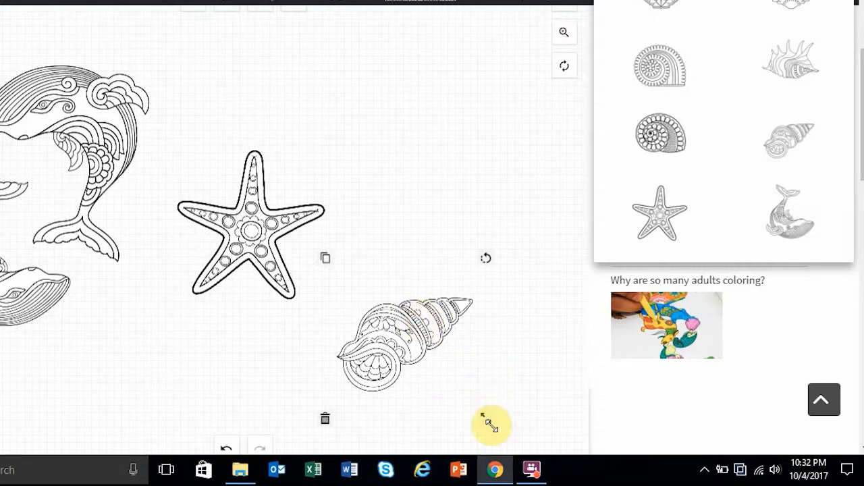
pyautogui.moveTo(491, 424); pyautogui.dragTo(467, 400)
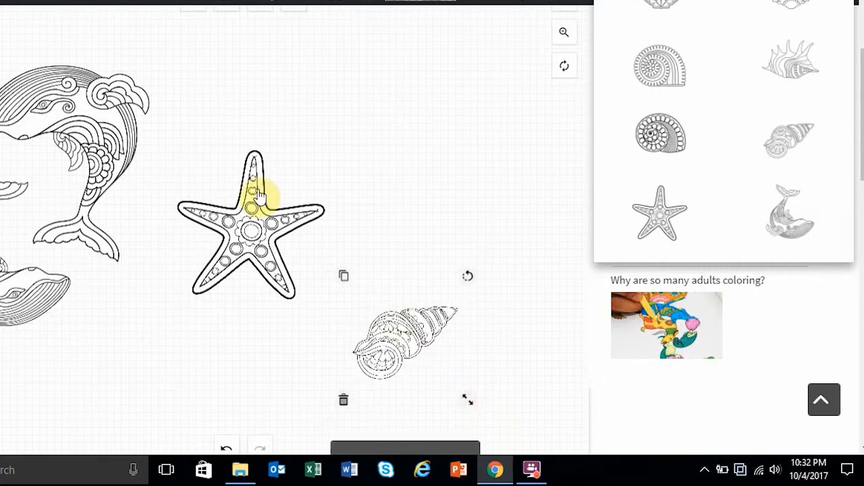
# Step: Shrink the starfish to about half its size and arrange it with the seashell near the canvas's lower-right corner, beside the shell's tip
pyautogui.click(256, 188)
pyautogui.moveTo(330, 302); pyautogui.dragTo(292, 268)
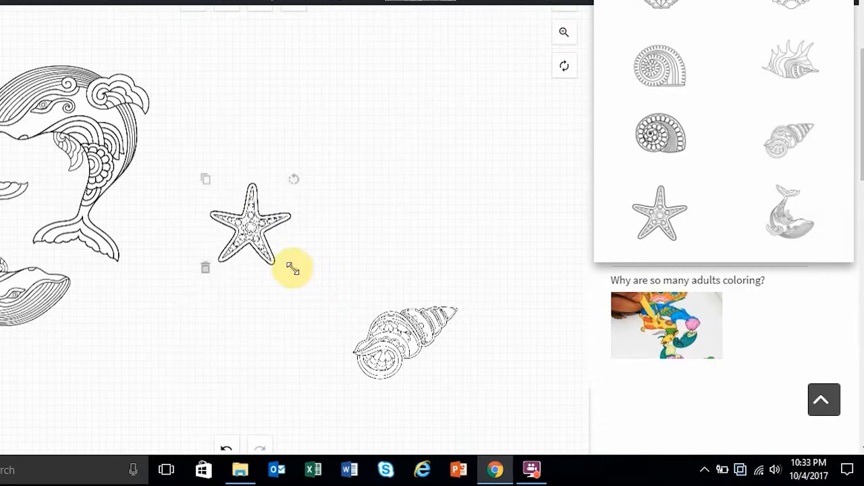
pyautogui.moveTo(247, 205); pyautogui.dragTo(513, 290)
pyautogui.moveTo(407, 330); pyautogui.dragTo(434, 350)
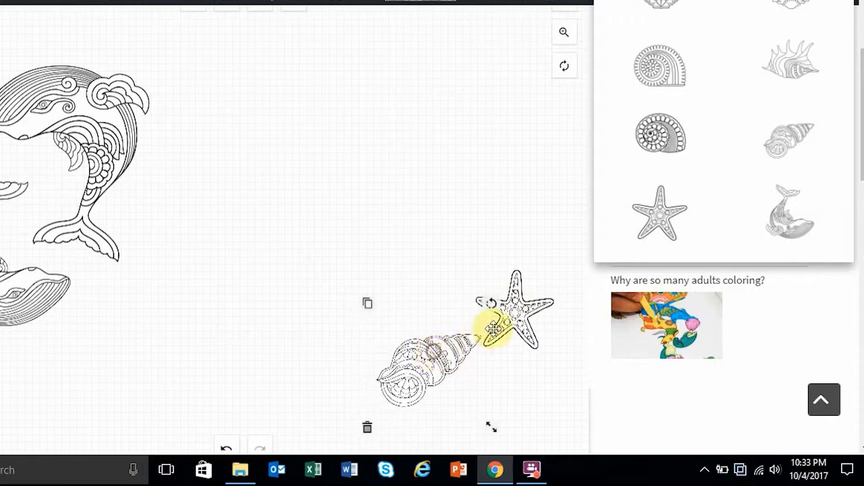
pyautogui.moveTo(493, 329); pyautogui.dragTo(493, 351)
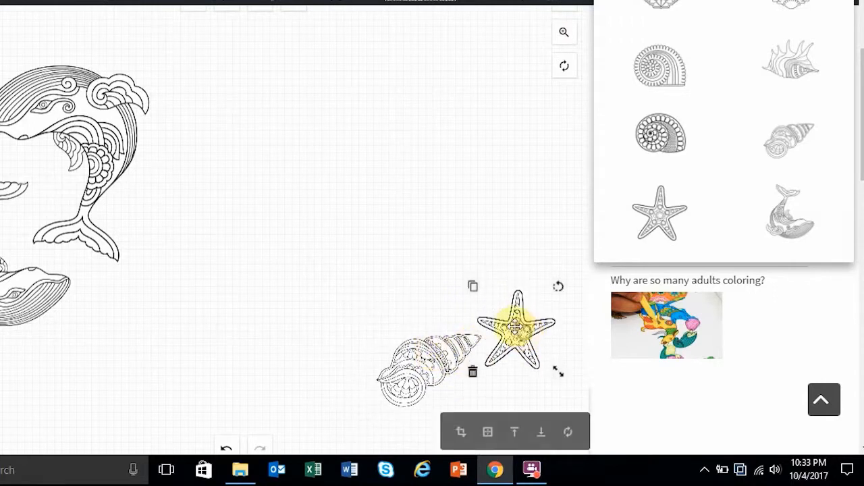
# Step: Duplicate the starfish, make the copy smaller and place it below the gap between the seashell and the first starfish
pyautogui.click(473, 287)
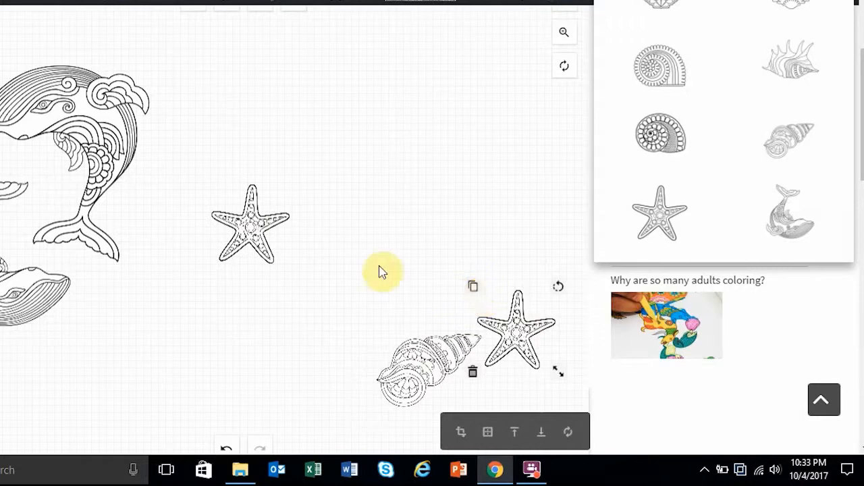
pyautogui.click(253, 225)
pyautogui.moveTo(298, 270); pyautogui.dragTo(481, 386)
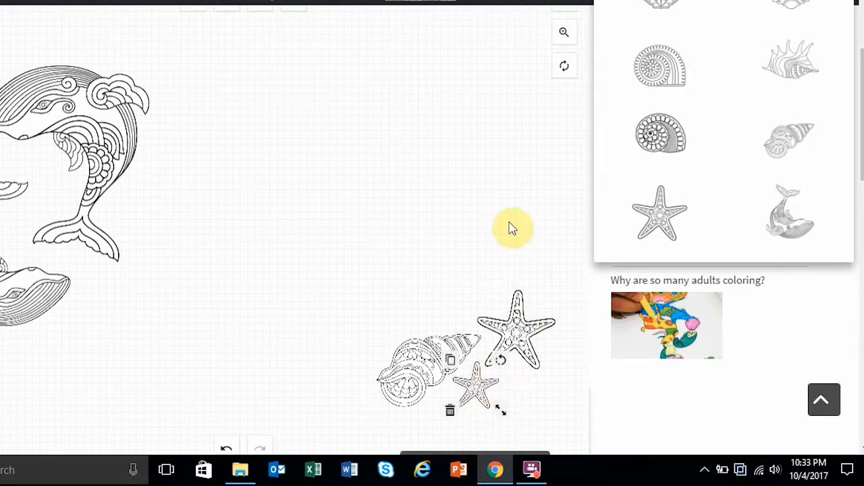
# Step: Find the JELLY FISH-01 design in the library, add it to the canvas and select it
pyautogui.scroll(5, 727, 148)
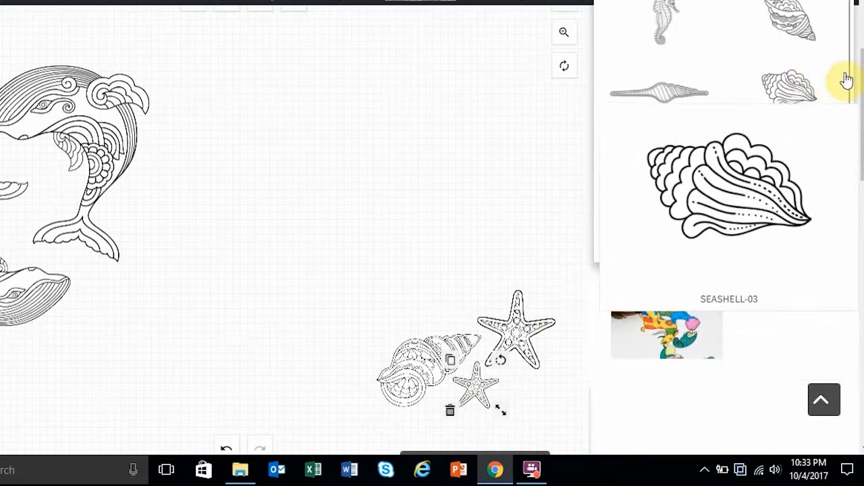
pyautogui.scroll(2, 849, 135)
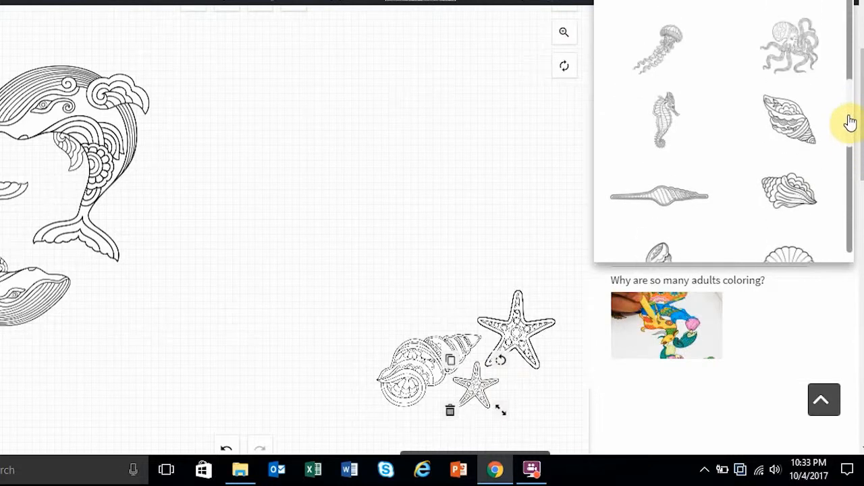
pyautogui.scroll(3, 849, 121)
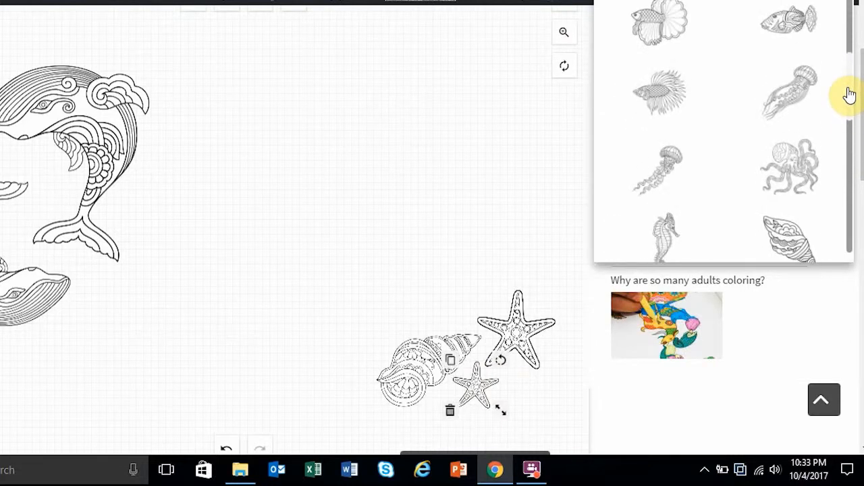
pyautogui.scroll(1, 849, 91)
pyautogui.moveTo(810, 119)
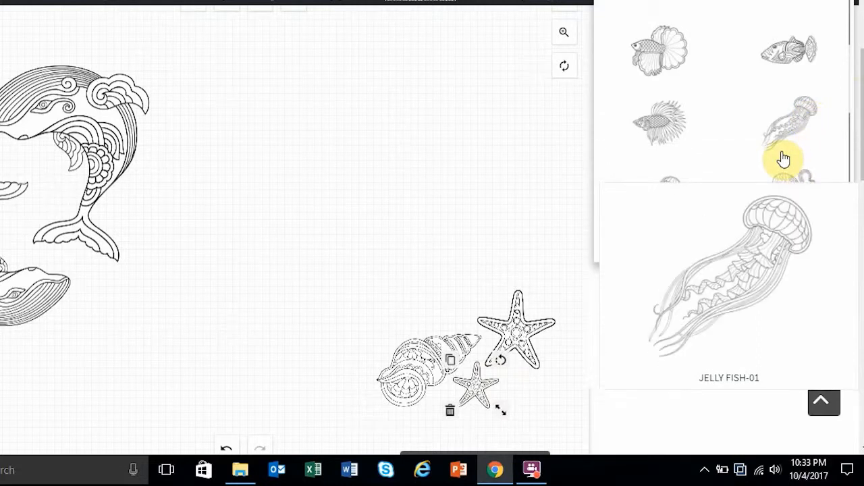
pyautogui.click(780, 152)
pyautogui.click(268, 195)
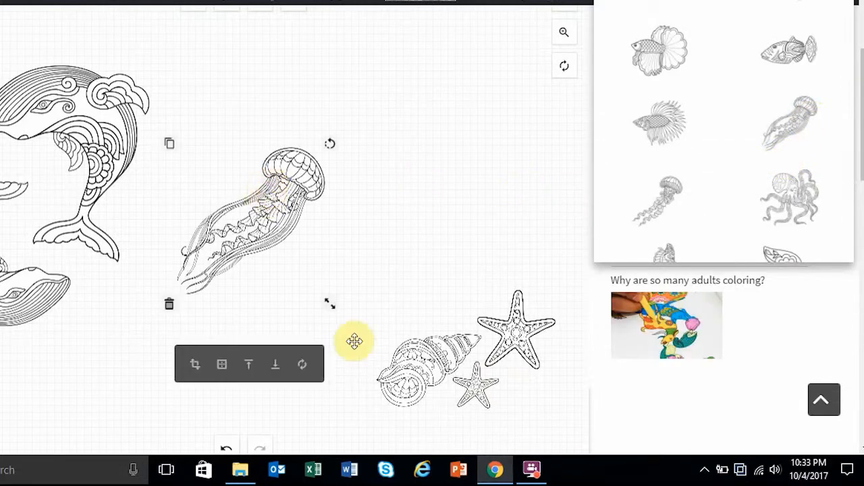
# Step: Enlarge the jellyfish, rotate it slightly more upright and place it in the canvas's upper-right corner above the starfish
pyautogui.moveTo(331, 305); pyautogui.dragTo(352, 326)
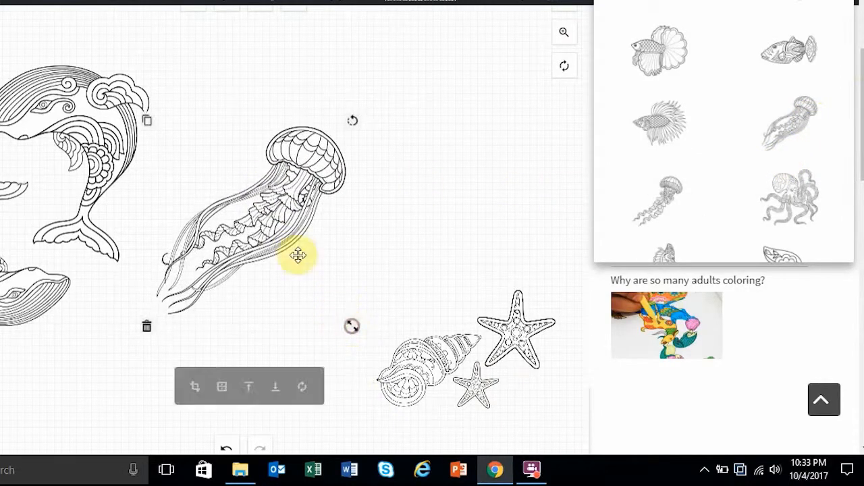
pyautogui.moveTo(281, 211); pyautogui.dragTo(395, 172)
pyautogui.moveTo(467, 75); pyautogui.dragTo(440, 50)
pyautogui.moveTo(460, 102); pyautogui.dragTo(484, 114)
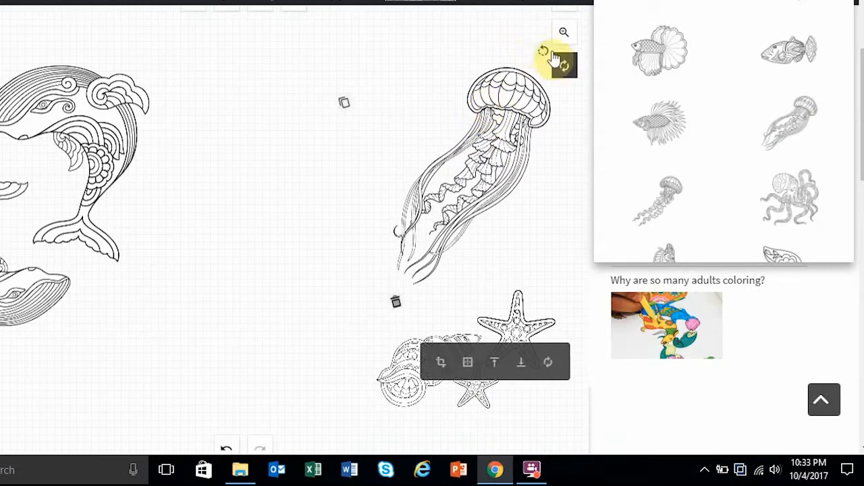
pyautogui.moveTo(543, 51); pyautogui.dragTo(534, 48)
pyautogui.moveTo(501, 124); pyautogui.dragTo(535, 119)
pyautogui.moveTo(781, 117)
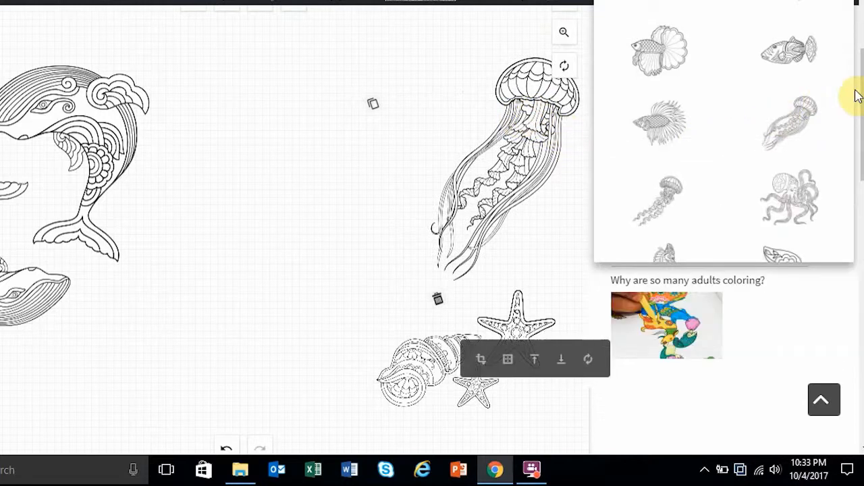
# Step: Add the FISH-06 design to the canvas, then move it slightly lower between the whales and the jellyfish
pyautogui.moveTo(667, 60)
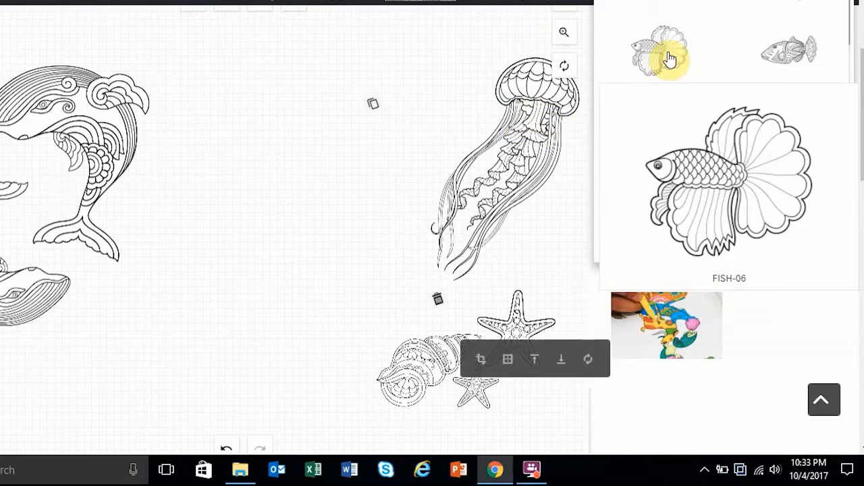
pyautogui.click(668, 58)
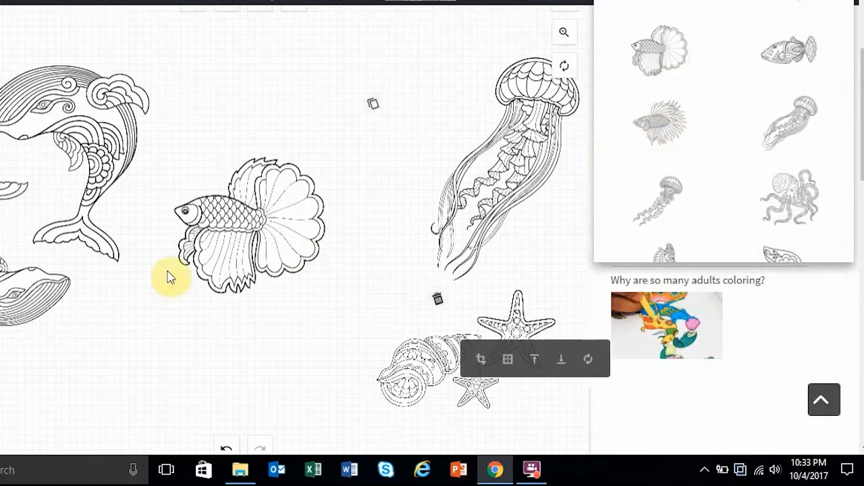
pyautogui.click(249, 205)
pyautogui.moveTo(248, 206); pyautogui.dragTo(244, 239)
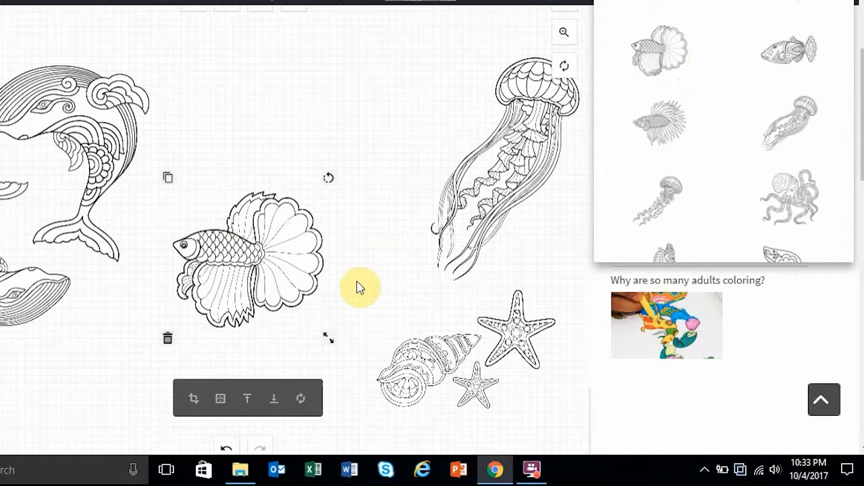
# Step: Flip the fish horizontally to face the jellyfish
pyautogui.scroll(-1, 382, 273)
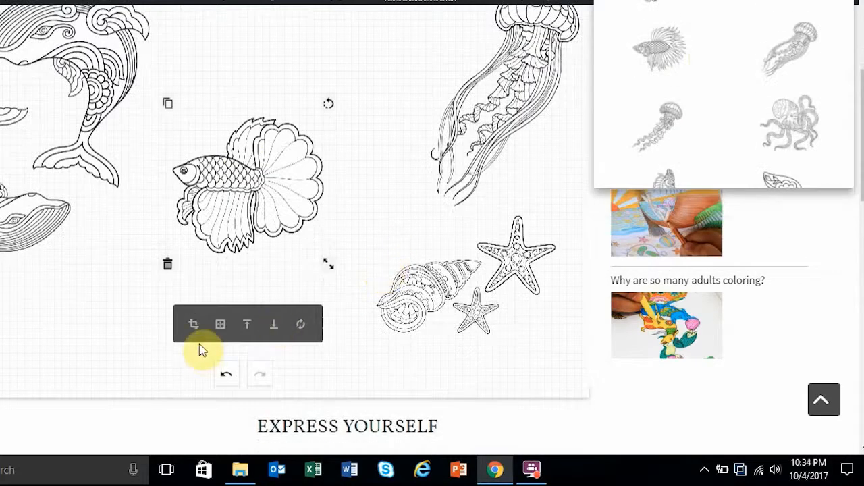
pyautogui.click(225, 327)
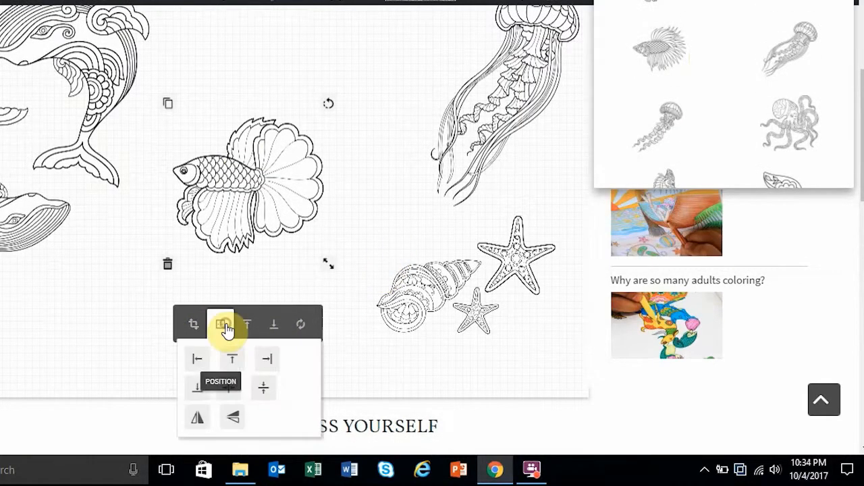
pyautogui.click(234, 419)
pyautogui.click(235, 420)
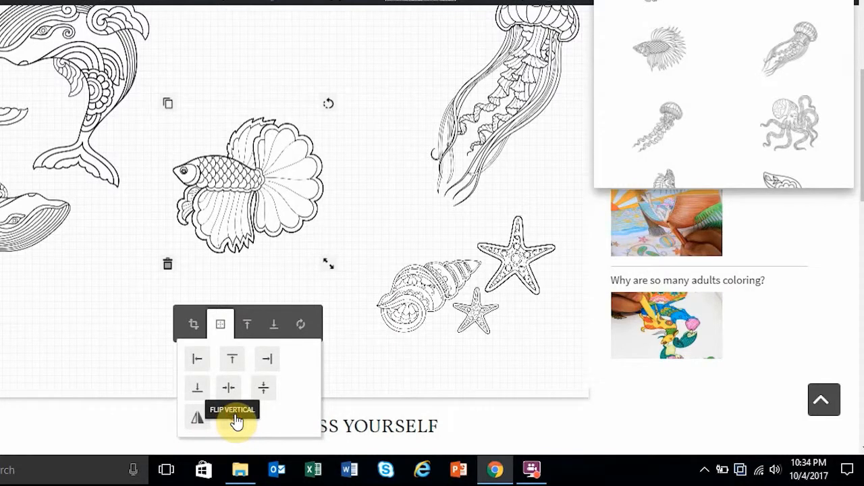
pyautogui.click(198, 424)
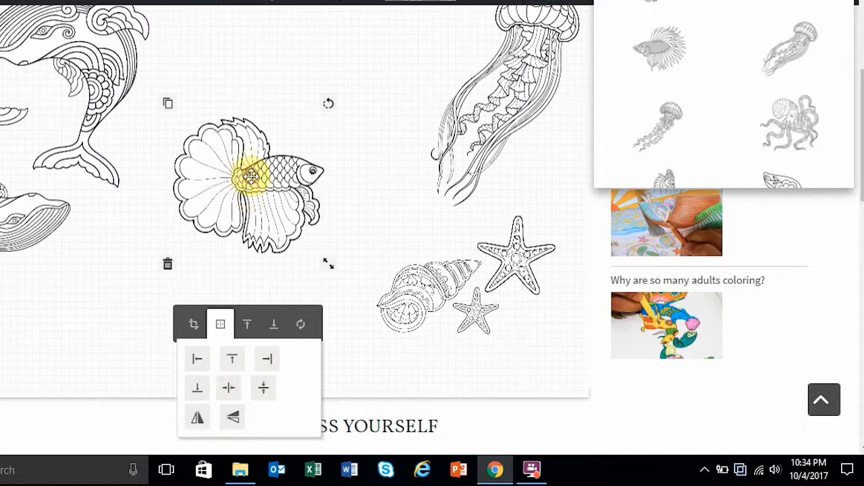
# Step: Enlarge the fish slightly, place it midway down the canvas just beside the upper whale, and deselect it
pyautogui.moveTo(250, 177); pyautogui.dragTo(276, 101)
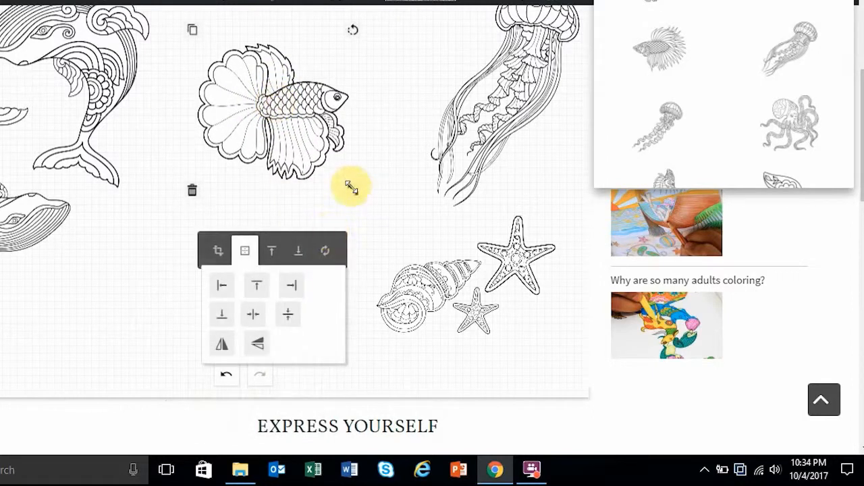
pyautogui.moveTo(350, 187); pyautogui.dragTo(366, 204)
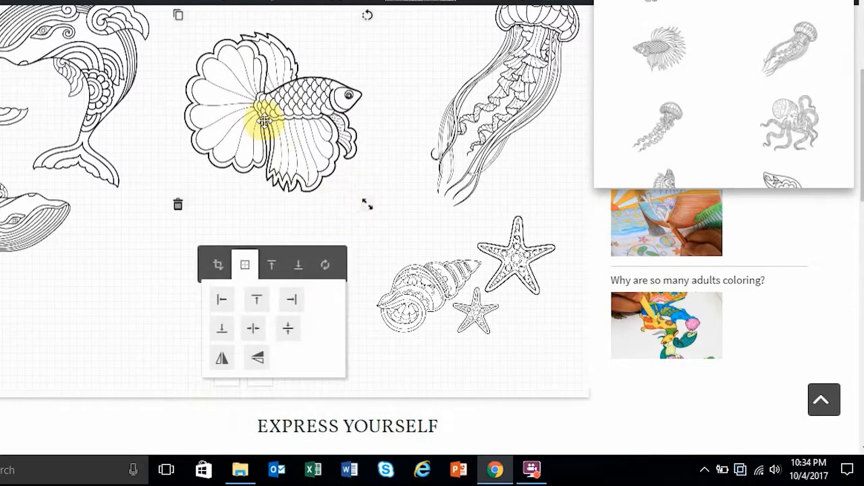
pyautogui.moveTo(264, 121); pyautogui.dragTo(239, 107)
pyautogui.moveTo(860, 149); pyautogui.dragTo(860, 122)
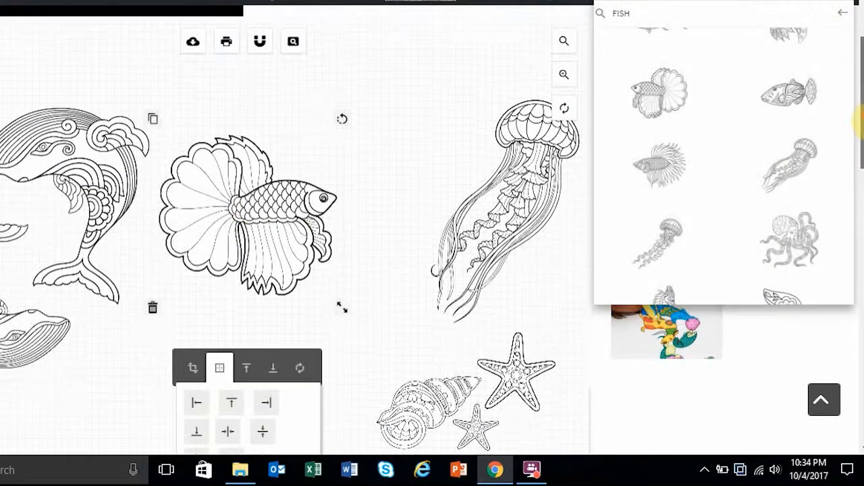
pyautogui.moveTo(254, 196); pyautogui.dragTo(236, 268)
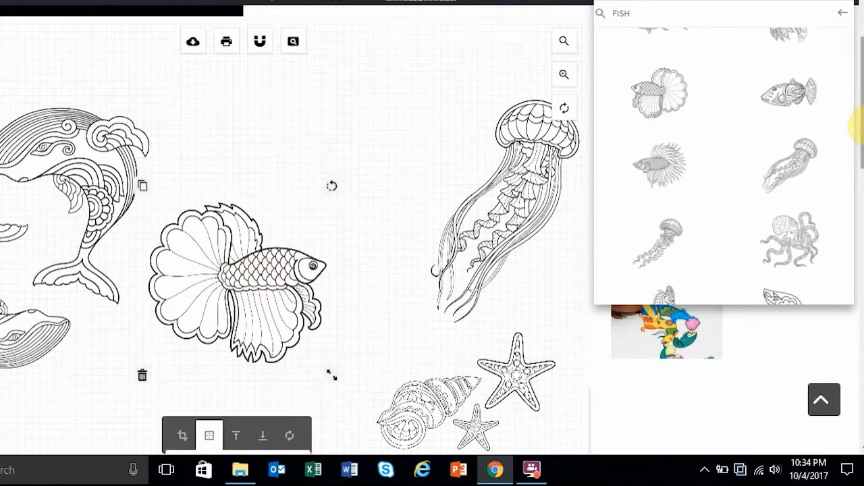
pyautogui.moveTo(861, 126); pyautogui.dragTo(861, 147)
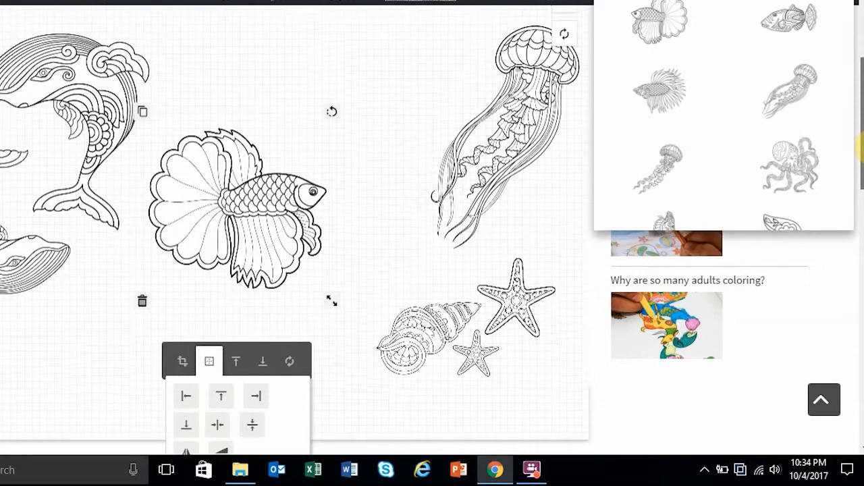
pyautogui.moveTo(235, 191); pyautogui.dragTo(238, 167)
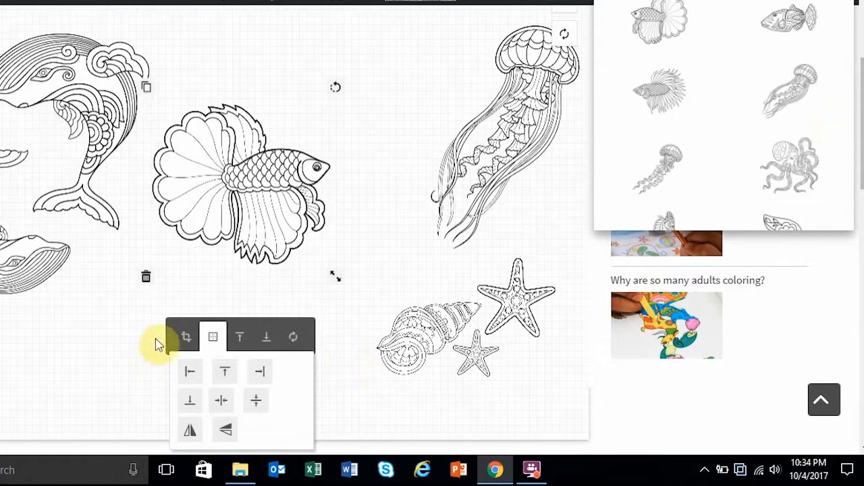
pyautogui.click(487, 411)
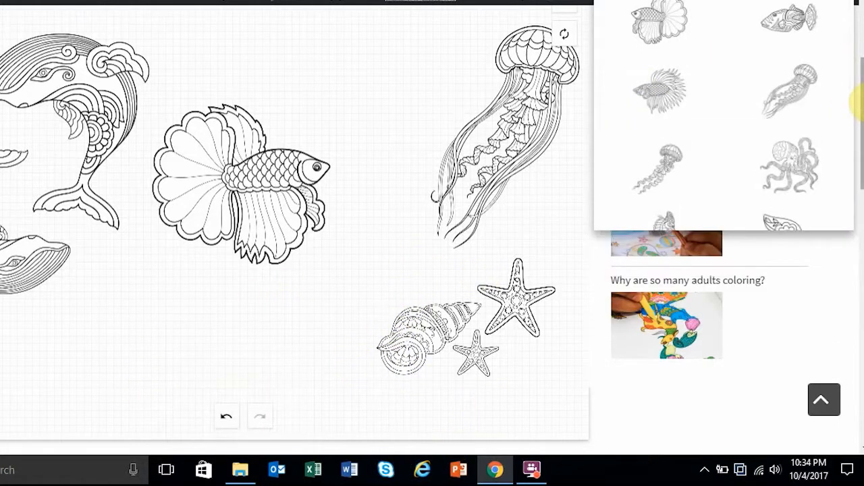
# Step: Switch the design library from Fish to the Geo Structures category and browse to the end of its designs
pyautogui.moveTo(860, 101); pyautogui.dragTo(858, 73)
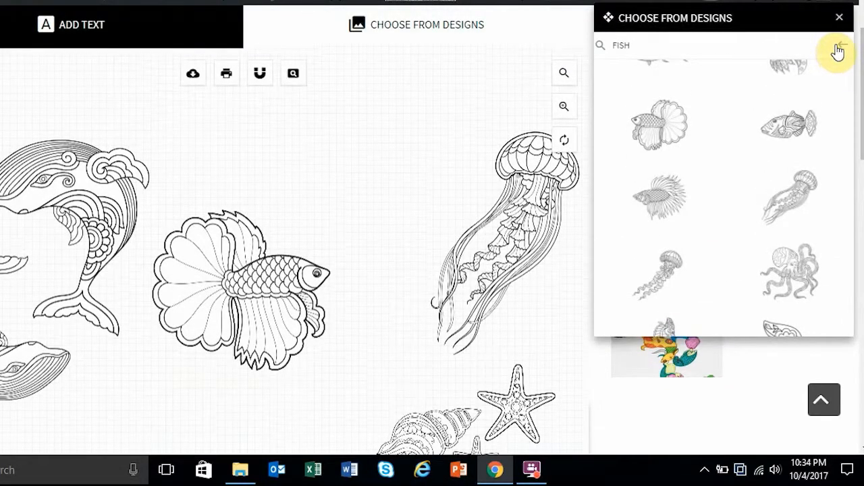
pyautogui.click(838, 49)
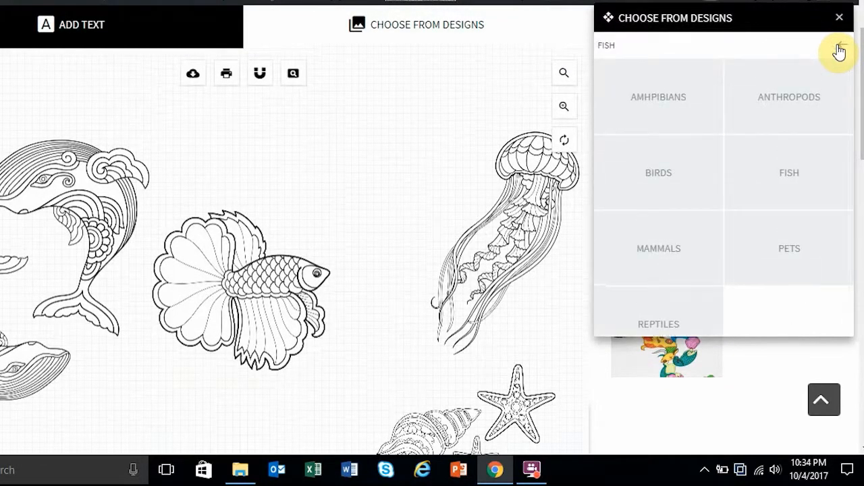
pyautogui.click(838, 49)
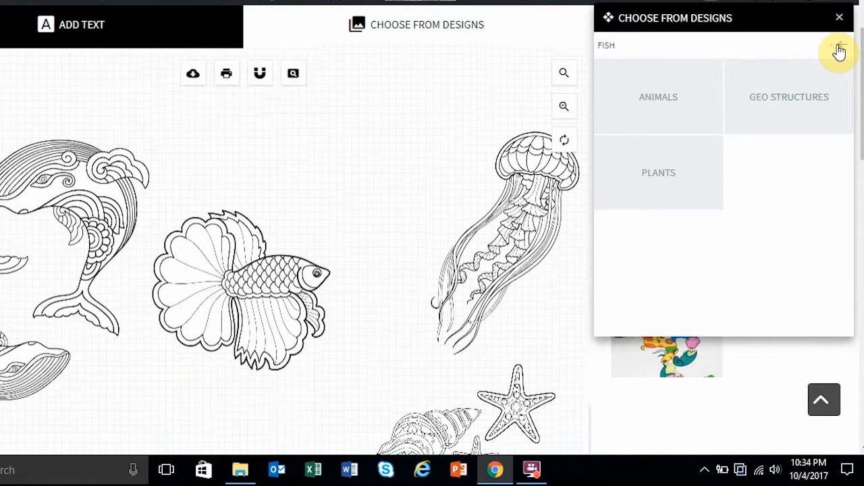
pyautogui.click(793, 102)
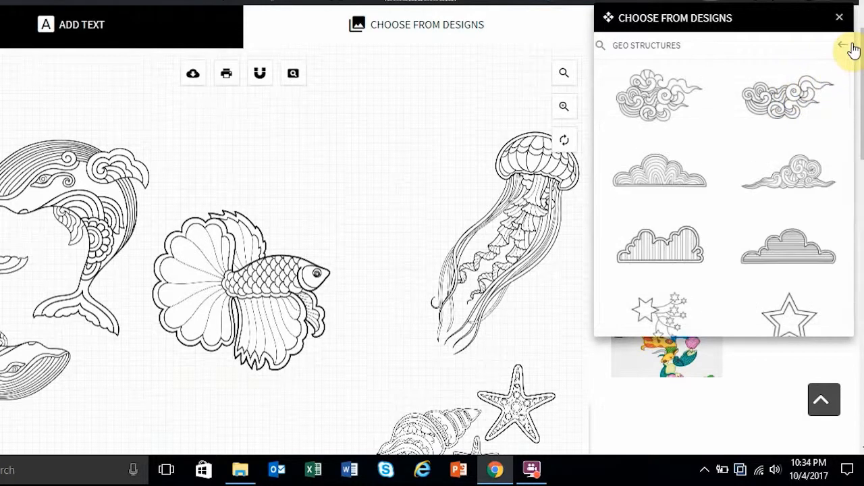
pyautogui.moveTo(850, 128); pyautogui.dragTo(843, 276)
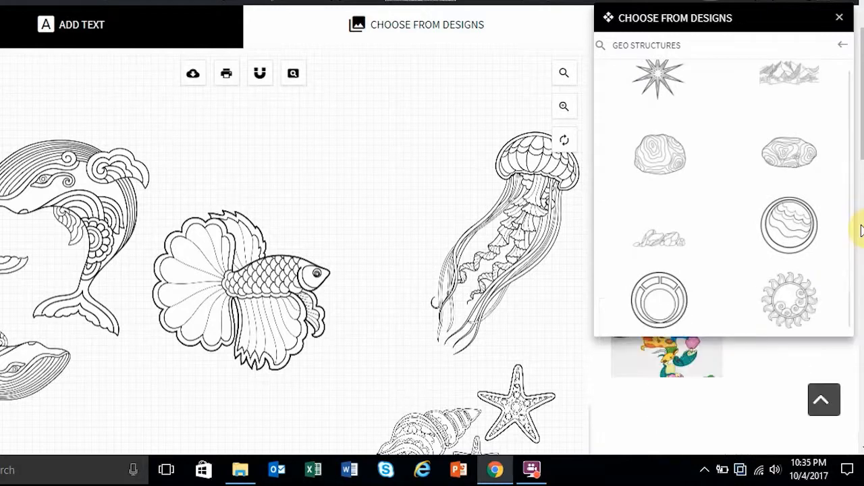
pyautogui.moveTo(853, 246); pyautogui.dragTo(850, 291)
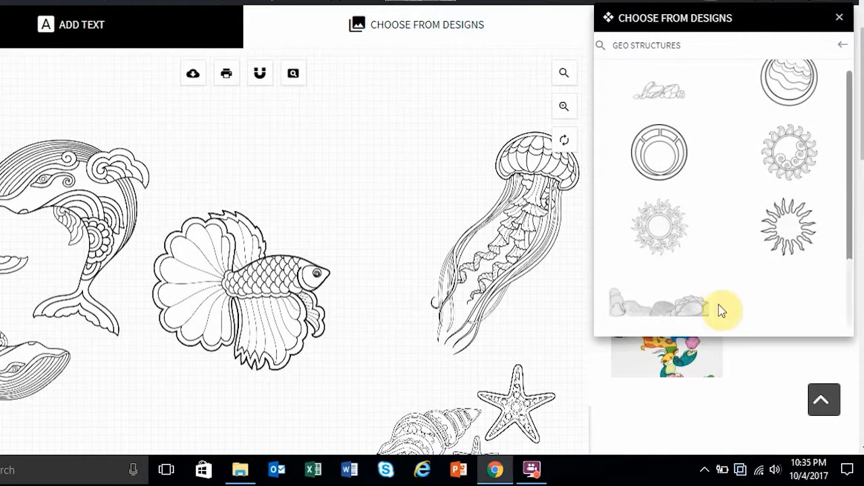
# Step: Add the wide seabed strip of corals and shells to the canvas and fit it into the lower-left corner
pyautogui.moveTo(689, 290)
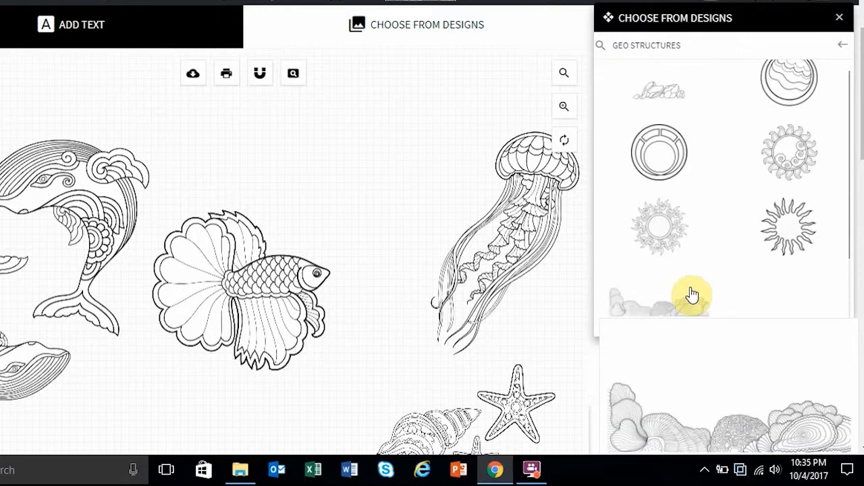
pyautogui.click(692, 295)
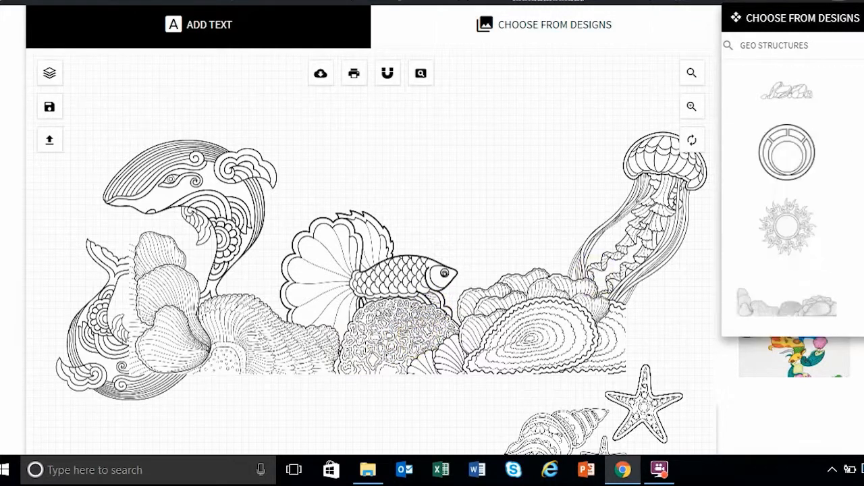
pyautogui.scroll(-3, 418, 336)
pyautogui.moveTo(391, 153); pyautogui.dragTo(276, 315)
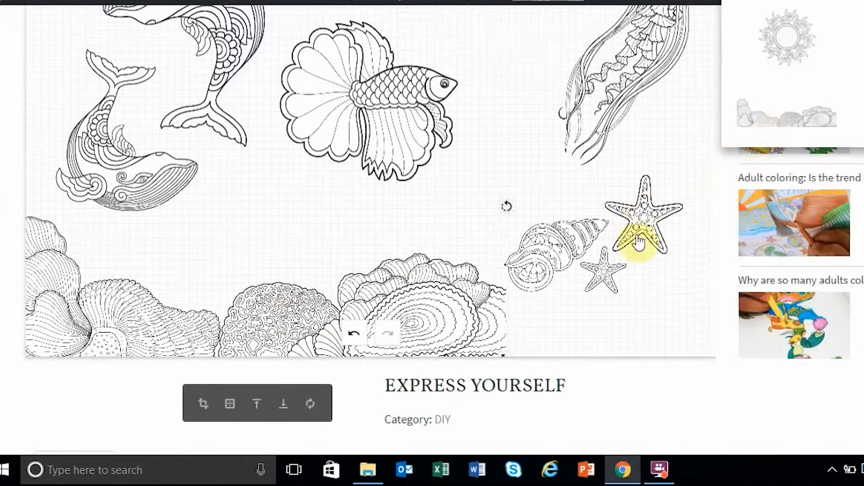
# Step: Shift the seashell, both starfish and the jellyfish up and to the left, keeping the shell and starfish grouped below the jellyfish
pyautogui.click(574, 228)
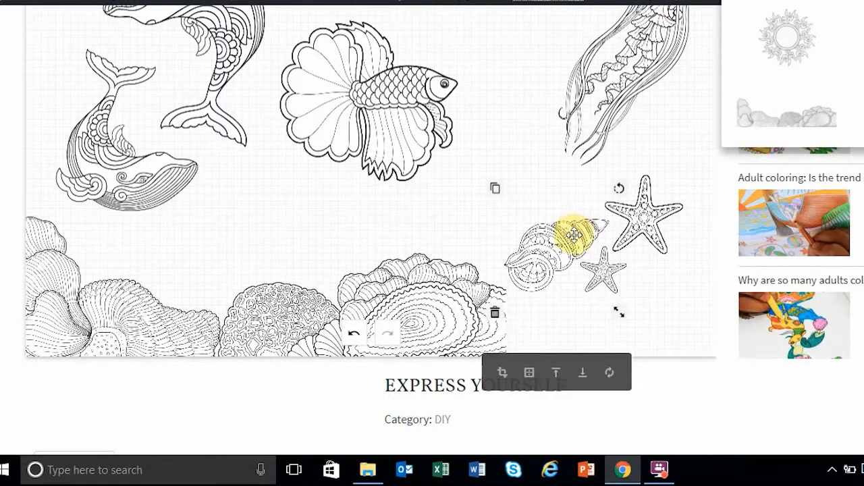
pyautogui.moveTo(572, 234); pyautogui.dragTo(539, 194)
pyautogui.moveTo(643, 210); pyautogui.dragTo(608, 171)
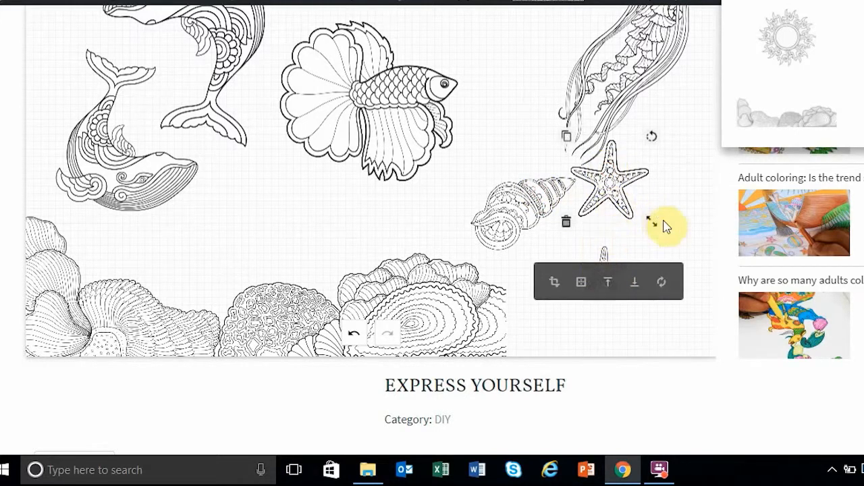
pyautogui.moveTo(604, 286); pyautogui.dragTo(567, 235)
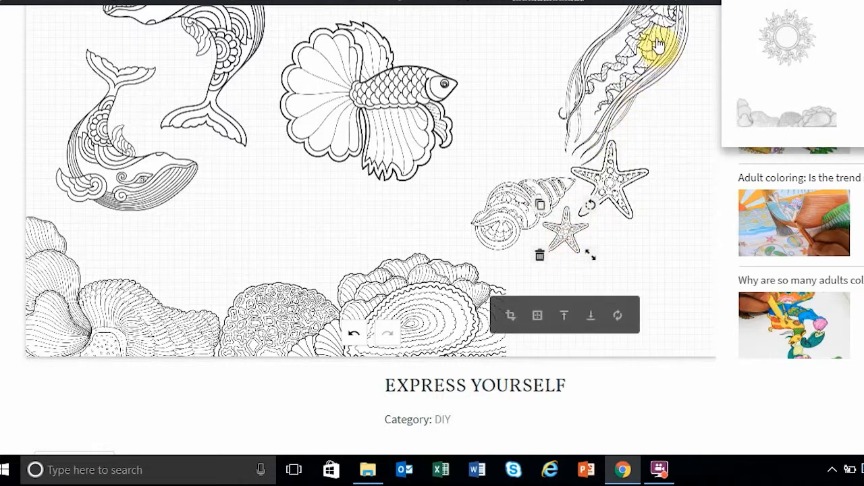
pyautogui.moveTo(658, 44); pyautogui.dragTo(638, 11)
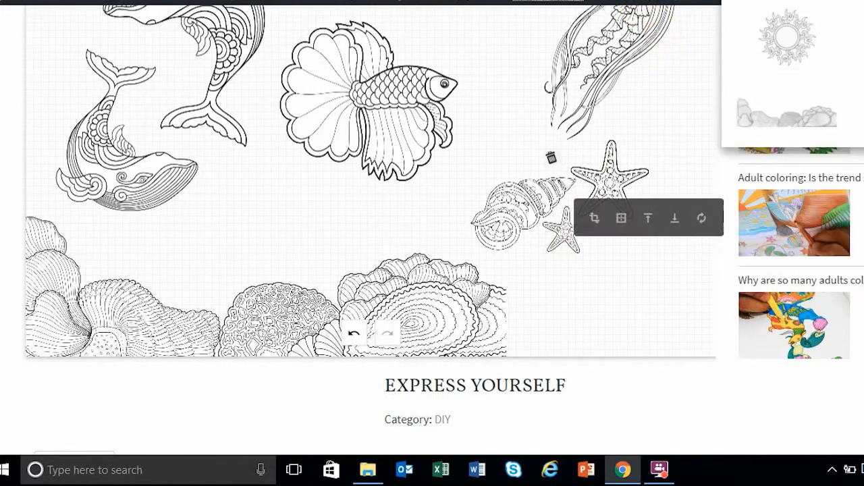
# Step: Browse the Geo Structures designs back to the rocks and add the flat oval ROCK-03 to the canvas
pyautogui.scroll(1, 432, 229)
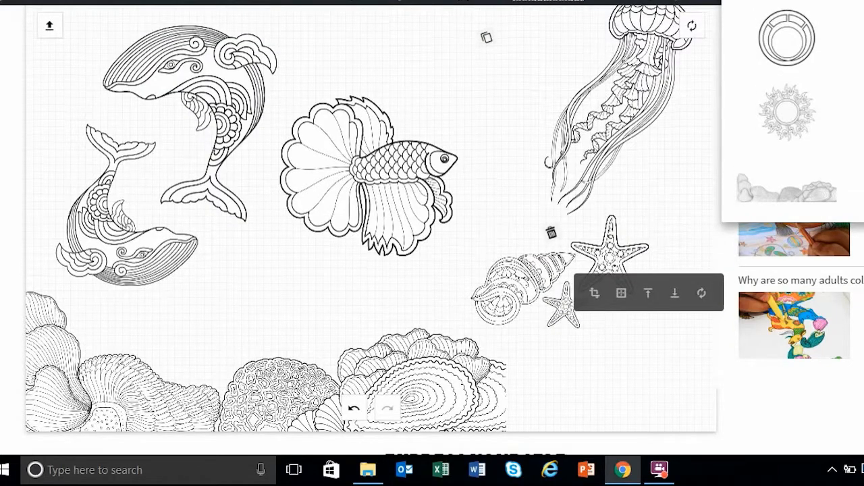
pyautogui.scroll(2, 432, 230)
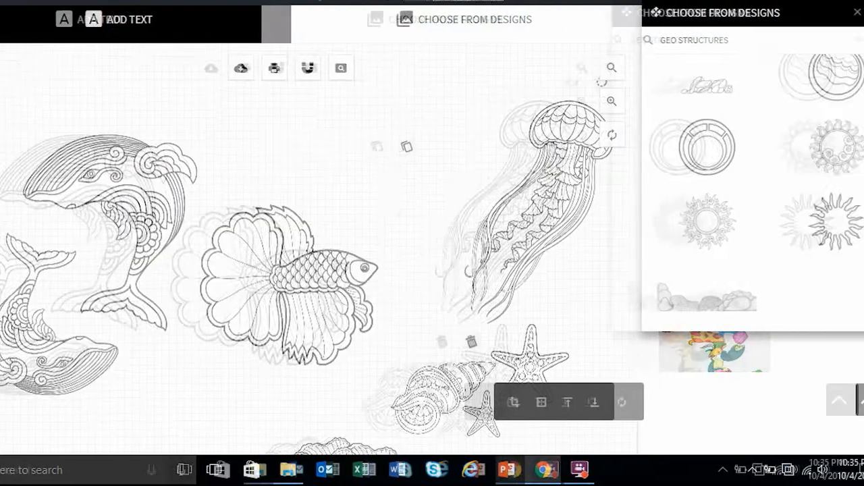
pyautogui.moveTo(819, 111)
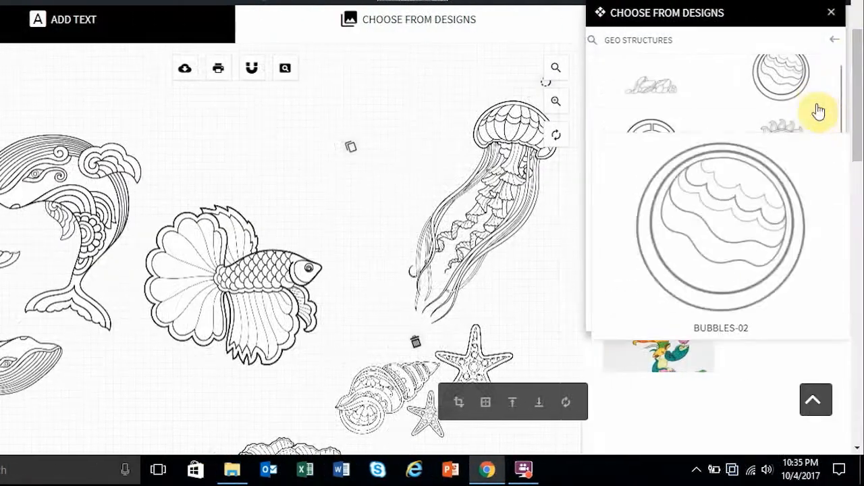
pyautogui.scroll(3, 844, 98)
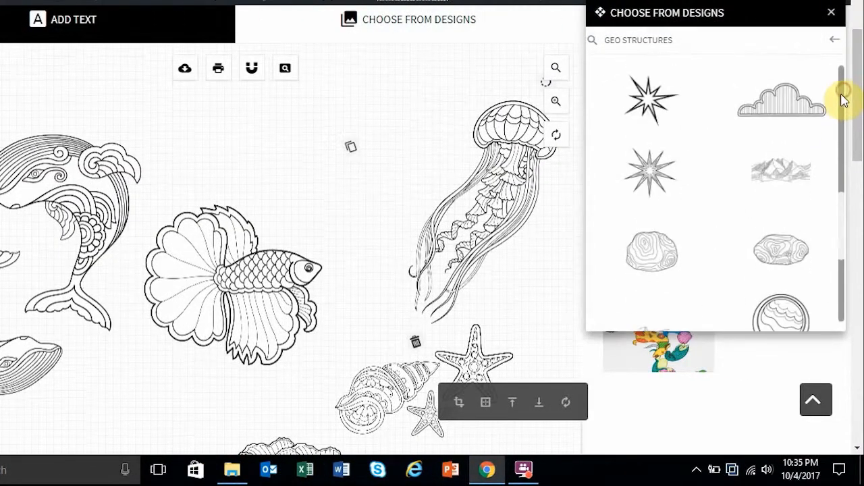
pyautogui.click(841, 84)
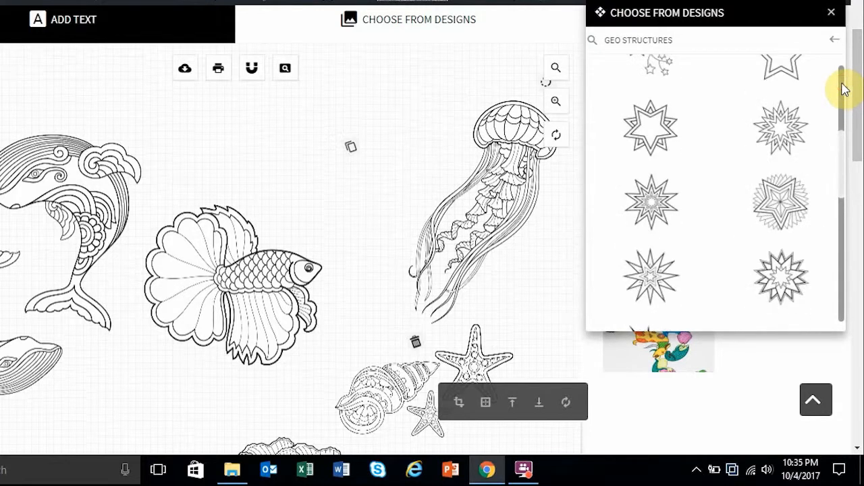
pyautogui.moveTo(843, 159); pyautogui.dragTo(841, 236)
pyautogui.moveTo(678, 216)
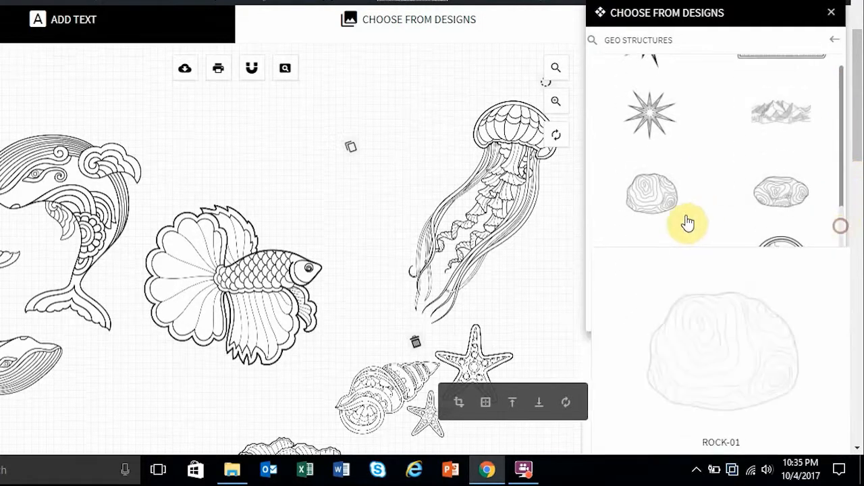
pyautogui.click(775, 189)
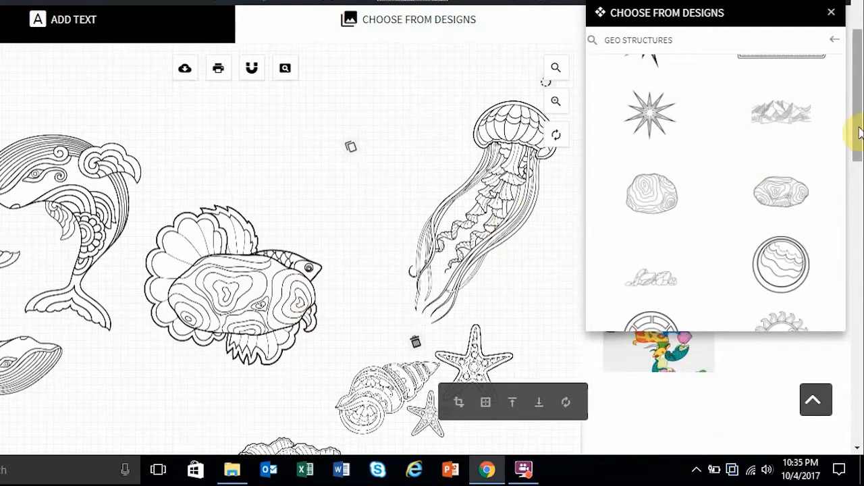
# Step: Enlarge the oval rock slightly and place it on the canvas's lower edge, adjoining the end of the seabed strip
pyautogui.moveTo(858, 132); pyautogui.dragTo(858, 187)
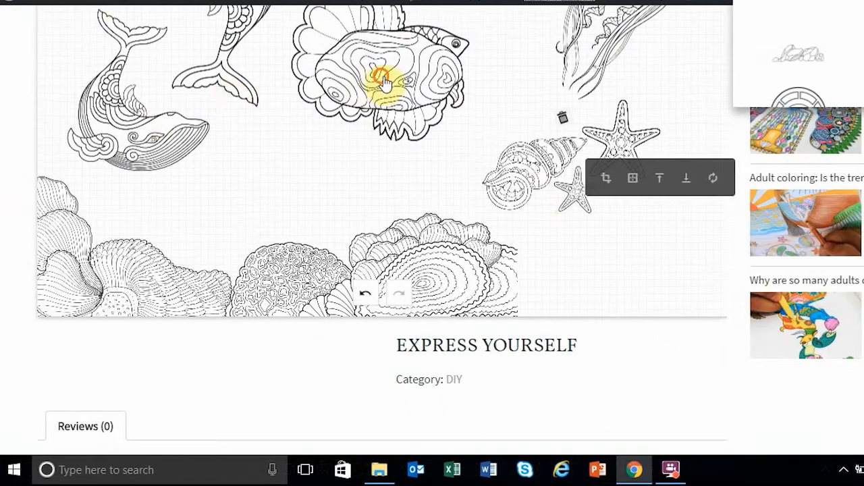
pyautogui.moveTo(382, 81); pyautogui.dragTo(403, 186)
pyautogui.moveTo(471, 256); pyautogui.dragTo(484, 267)
pyautogui.moveTo(394, 185); pyautogui.dragTo(586, 284)
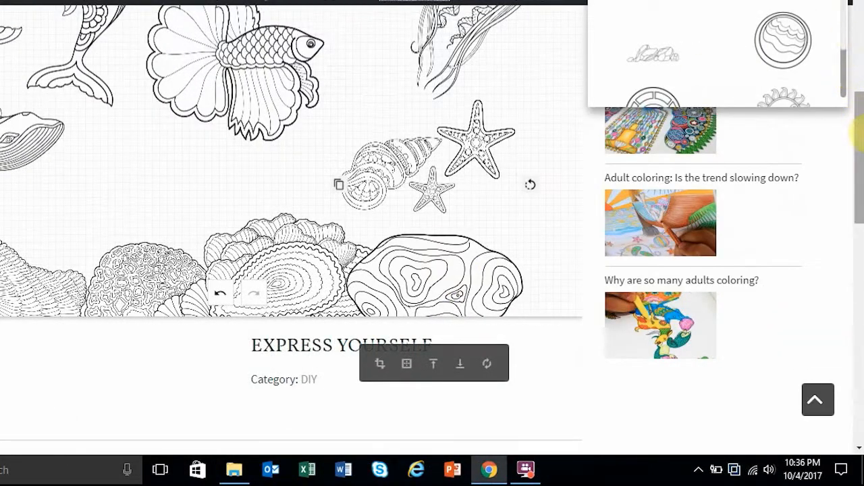
# Step: Add the rounded ROCK-01, enlarge it, and place it in the canvas's lower-right corner, overlapping the oval rock
pyautogui.moveTo(859, 125); pyautogui.dragTo(862, 106)
pyautogui.moveTo(781, 38)
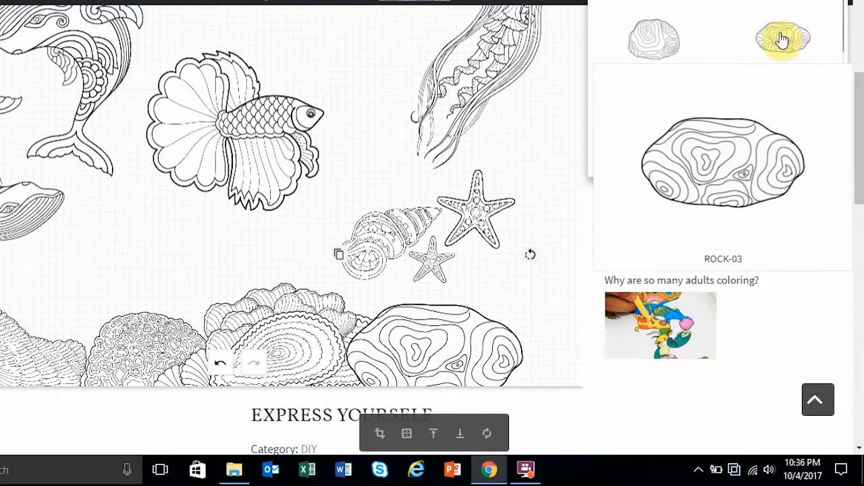
pyautogui.click(664, 41)
pyautogui.moveTo(246, 150); pyautogui.dragTo(266, 164)
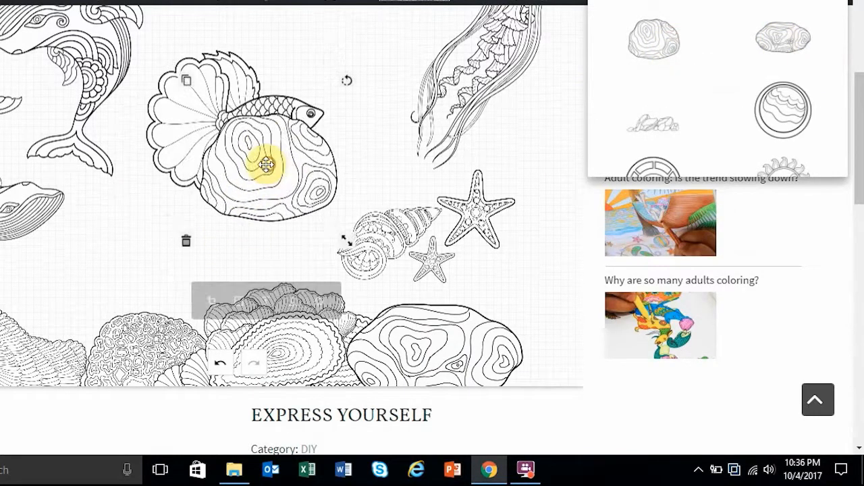
pyautogui.moveTo(344, 241); pyautogui.dragTo(380, 282)
pyautogui.moveTo(284, 183); pyautogui.dragTo(586, 341)
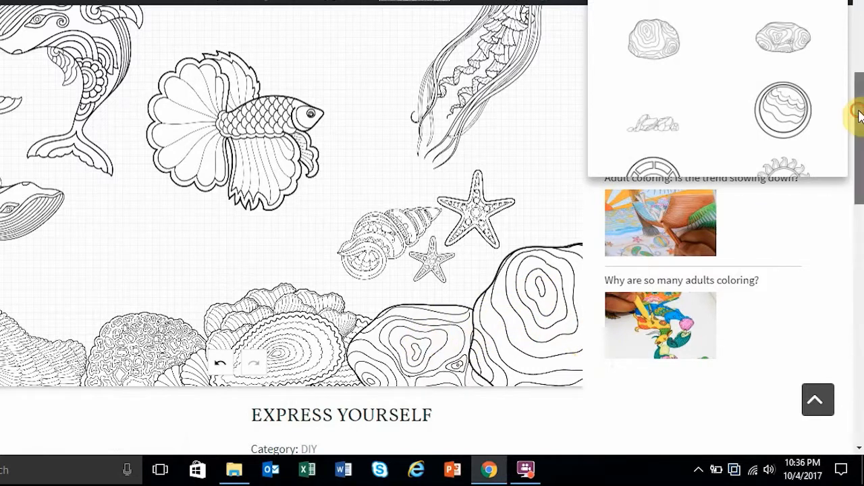
# Step: Reorder the layers so that the oval ROCK-03 sits in front of the larger ROCK-01
pyautogui.moveTo(859, 116); pyautogui.dragTo(860, 104)
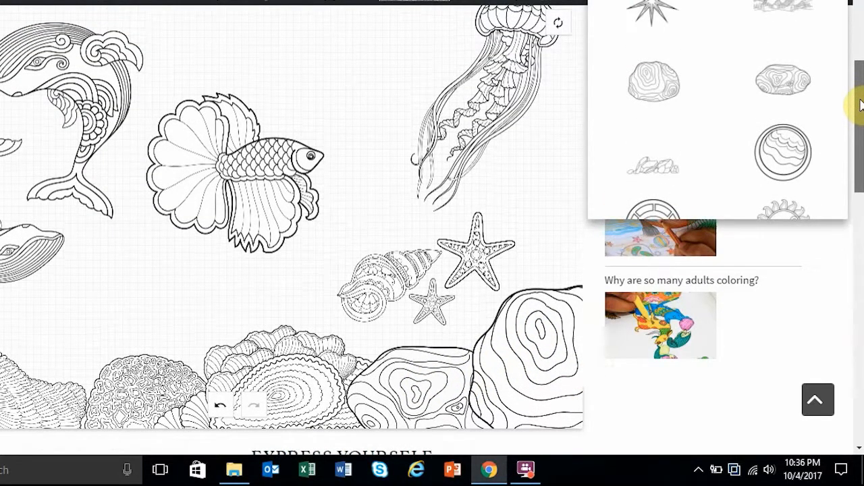
pyautogui.moveTo(862, 104); pyautogui.dragTo(861, 65)
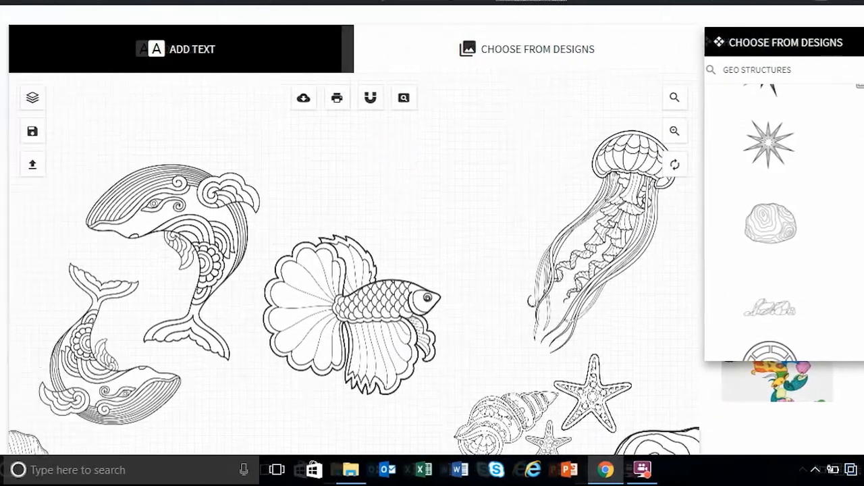
pyautogui.click(36, 99)
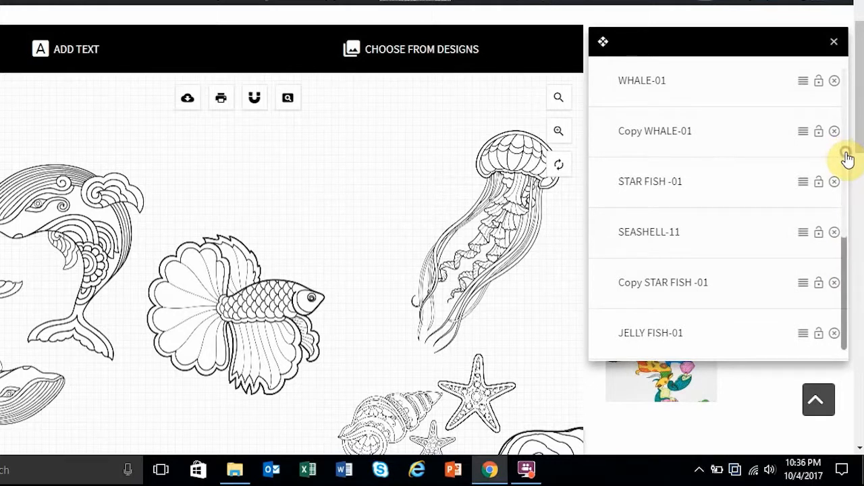
pyautogui.moveTo(847, 158); pyautogui.dragTo(843, 280)
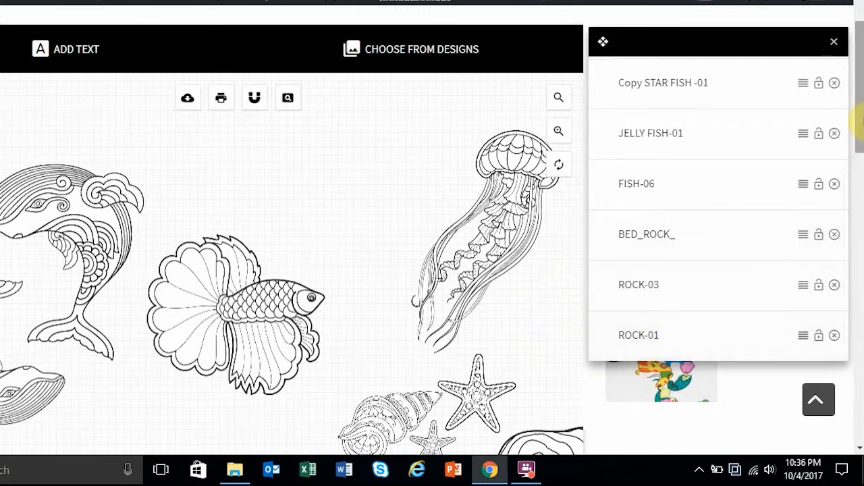
pyautogui.scroll(-3, 774, 249)
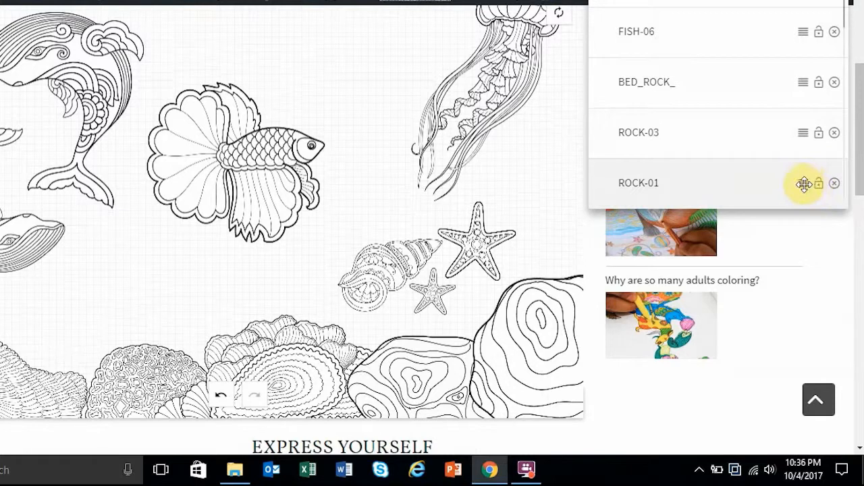
pyautogui.moveTo(803, 180); pyautogui.dragTo(817, 212)
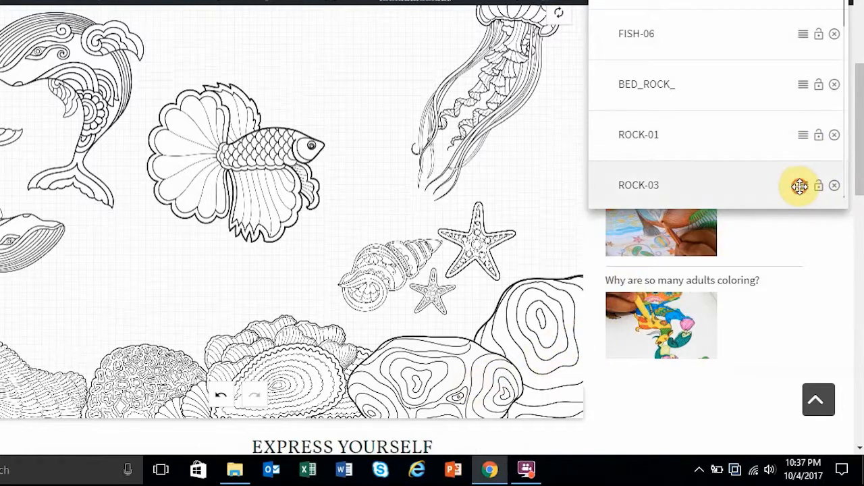
pyautogui.moveTo(799, 186); pyautogui.dragTo(802, 121)
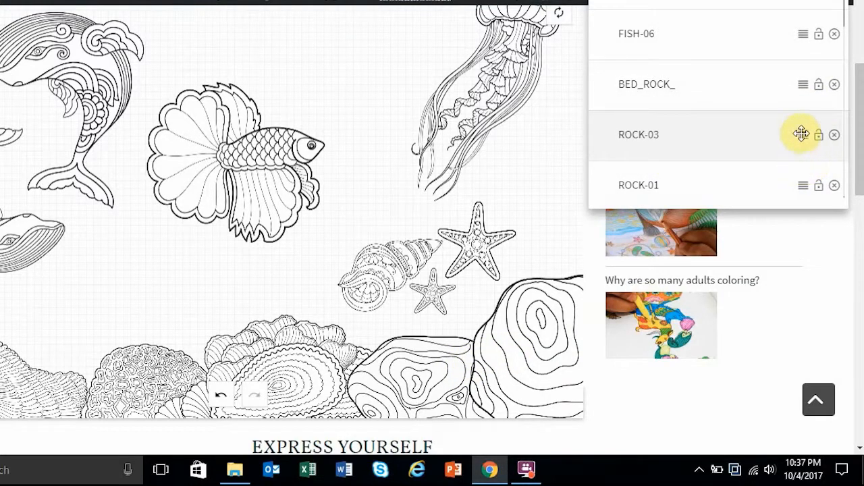
pyautogui.moveTo(801, 132)
pyautogui.mouseDown()
pyautogui.moveTo(810, 207)
pyautogui.moveTo(803, 116)
pyautogui.moveTo(803, 126)
pyautogui.mouseUp()
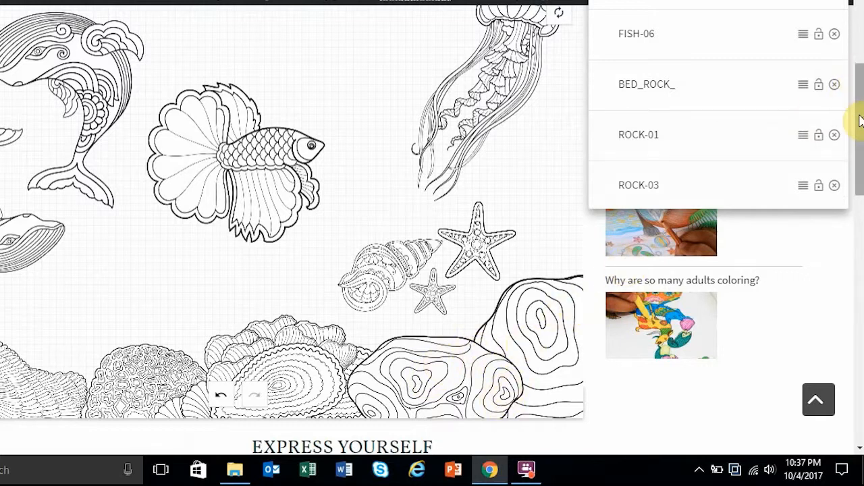
# Step: Lock the BED_ROCK_ layer and close the layer list
pyautogui.moveTo(861, 120); pyautogui.dragTo(857, 111)
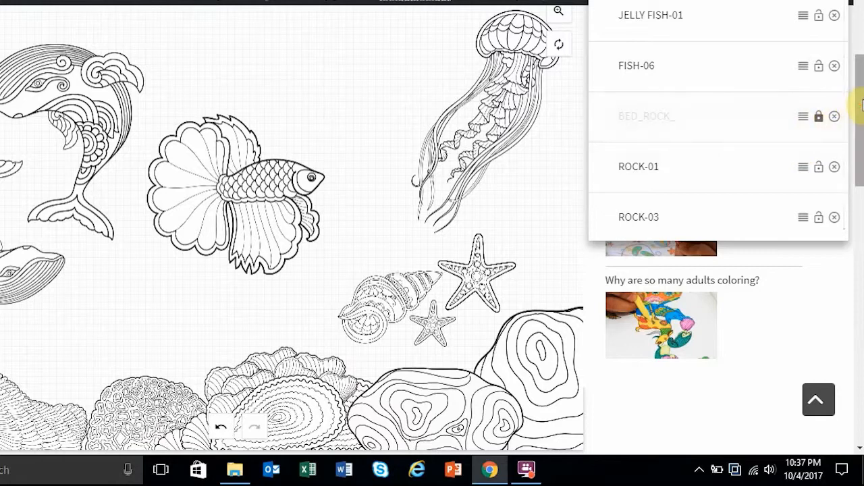
pyautogui.scroll(2, 822, 68)
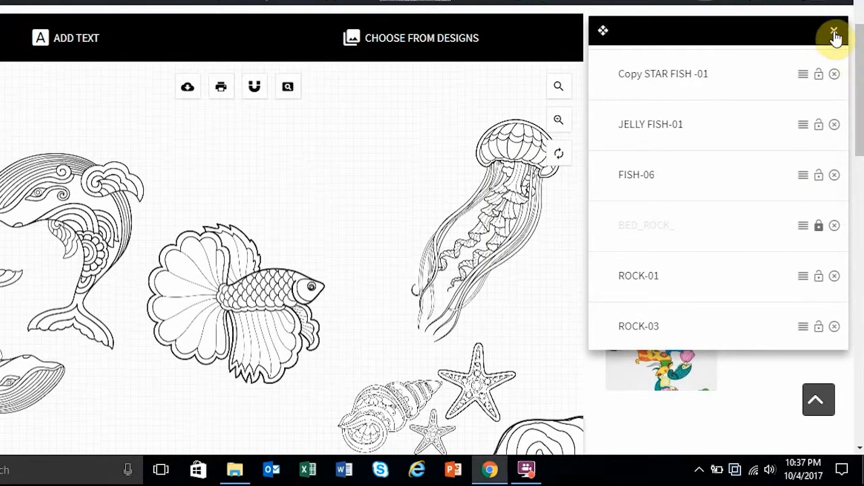
pyautogui.click(834, 34)
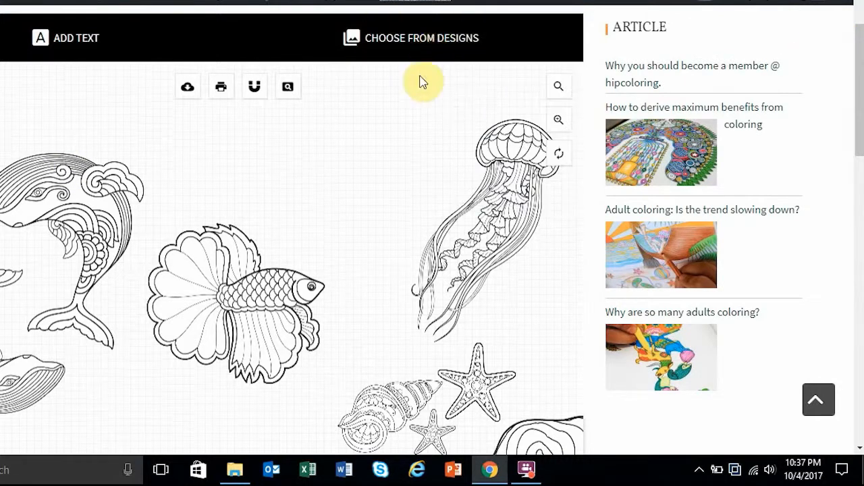
# Step: Reopen the design library and switch from Geo Structures to the Underwater Plants category under Plants
pyautogui.click(425, 54)
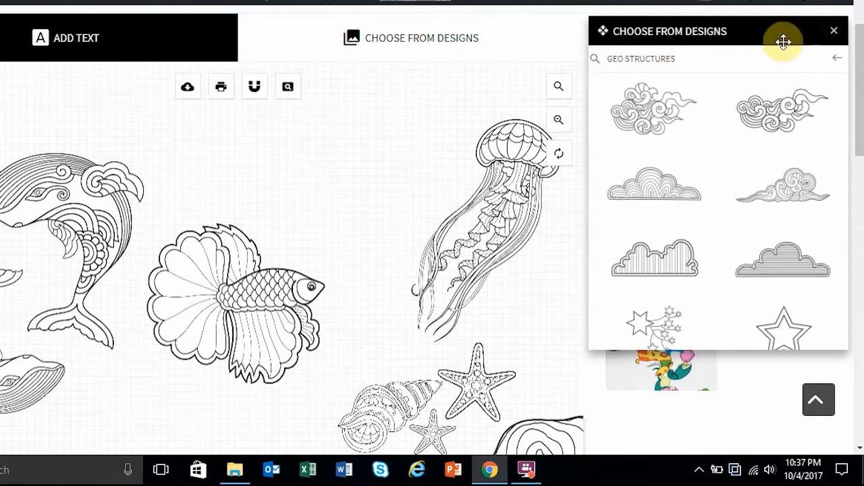
pyautogui.click(837, 60)
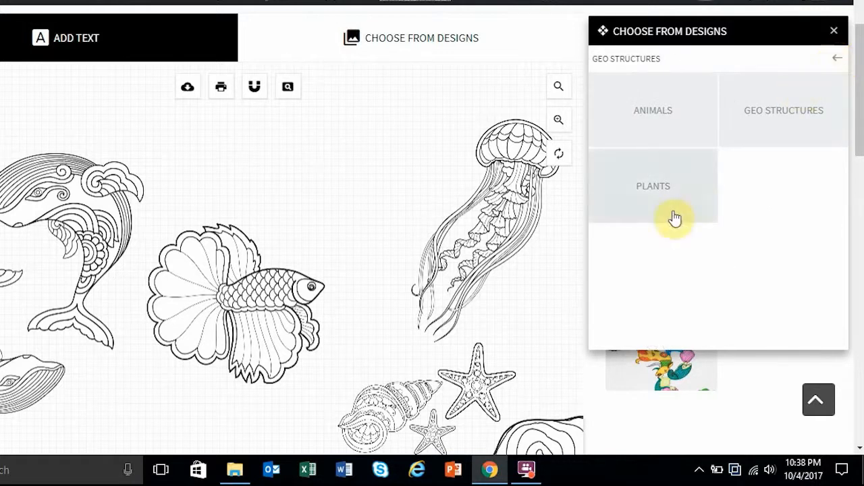
pyautogui.click(658, 195)
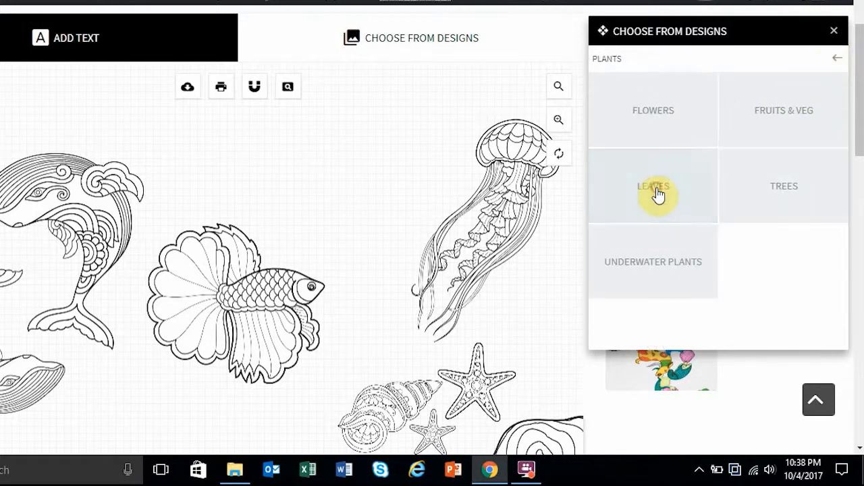
pyautogui.click(667, 275)
# Step: Add the SHRUBS-04 coral and place it on the seabed strip beside the lower whale's head
pyautogui.moveTo(806, 201)
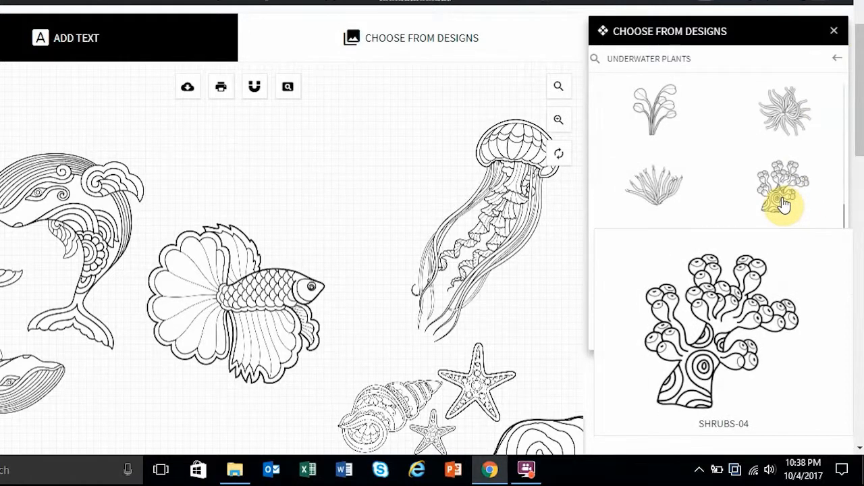
pyautogui.moveTo(845, 186); pyautogui.dragTo(858, 164)
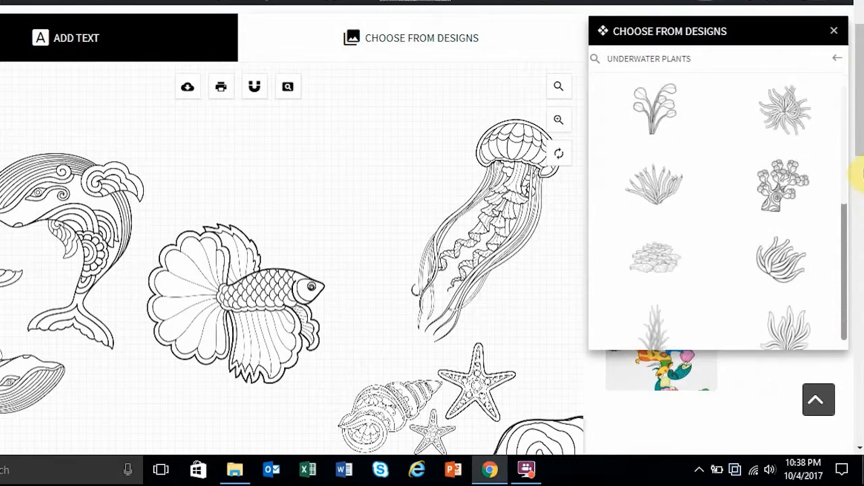
pyautogui.click(769, 188)
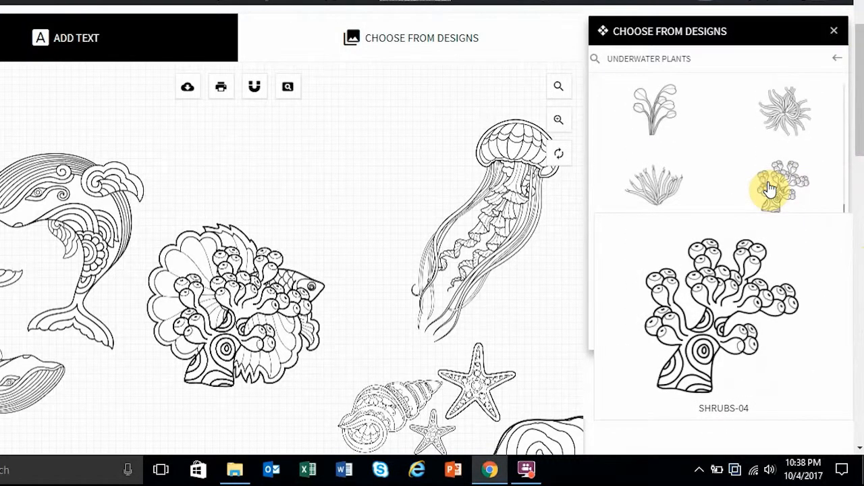
pyautogui.moveTo(249, 287); pyautogui.dragTo(134, 415)
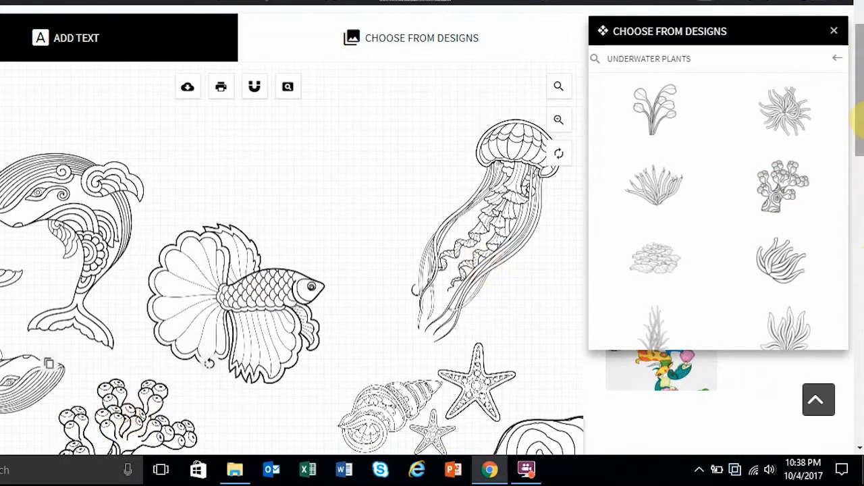
# Step: Move the design library window lower so it stays beside the seabed, and browse further through the underwater plants
pyautogui.moveTo(859, 131)
pyautogui.mouseDown()
pyautogui.moveTo(859, 166)
pyautogui.moveTo(859, 127)
pyautogui.mouseUp()
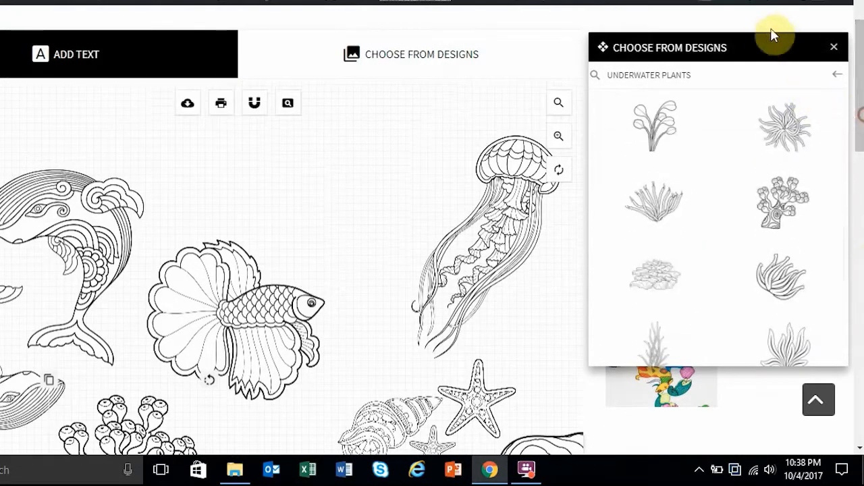
pyautogui.moveTo(764, 46); pyautogui.dragTo(736, 199)
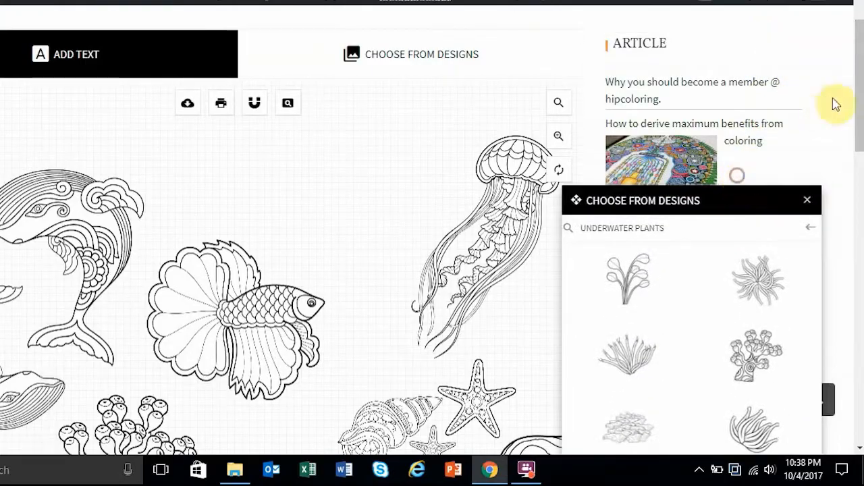
pyautogui.moveTo(860, 94); pyautogui.dragTo(859, 141)
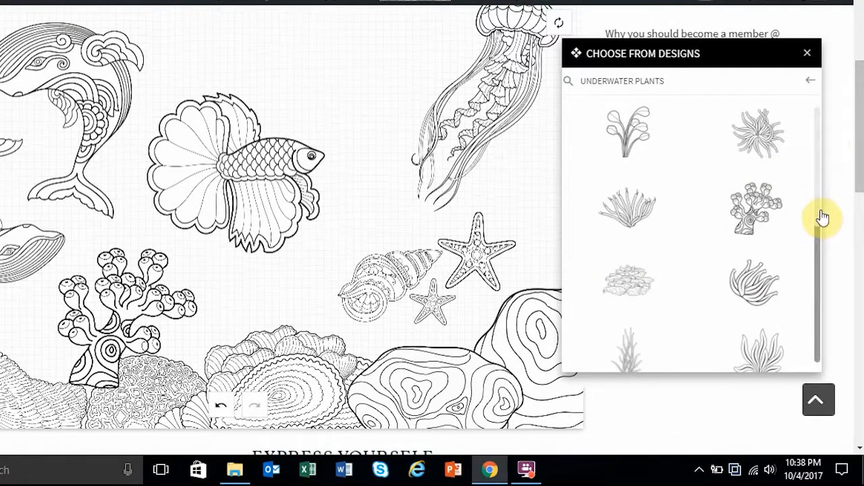
pyautogui.moveTo(636, 231)
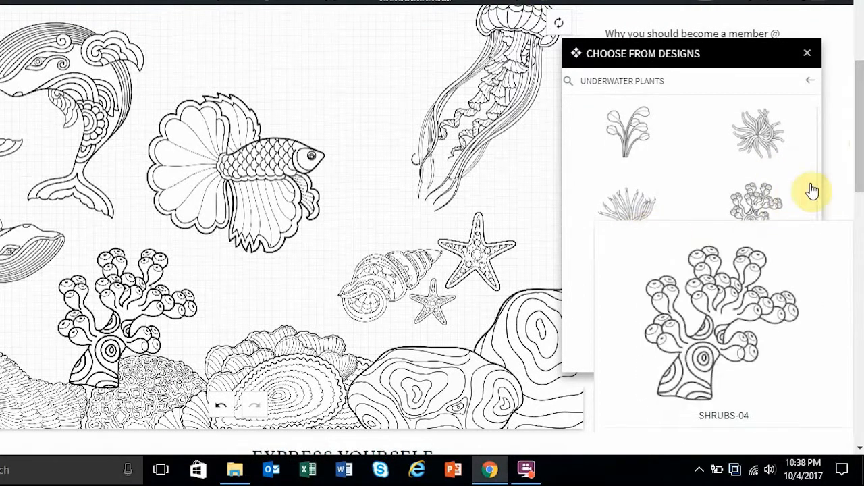
pyautogui.scroll(-5, 818, 202)
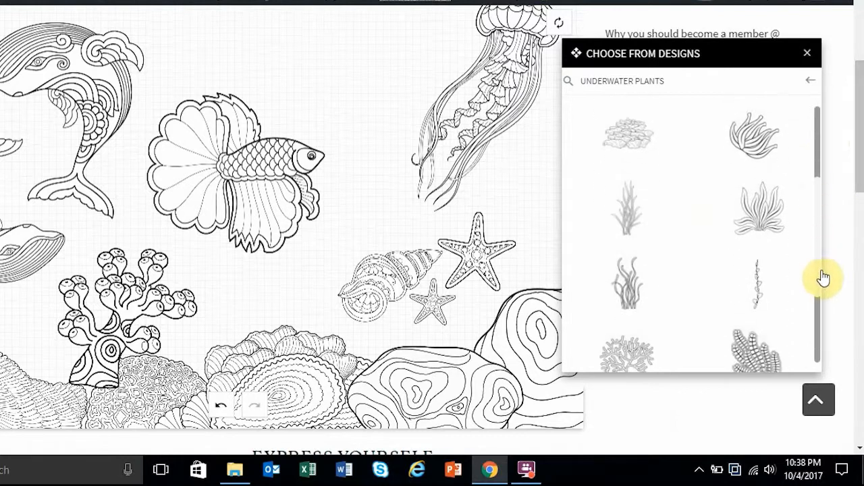
# Step: Add the SHRUBS-07 seaweed and place it on the seabed below the betta fish, beside the ridged shells
pyautogui.moveTo(666, 222)
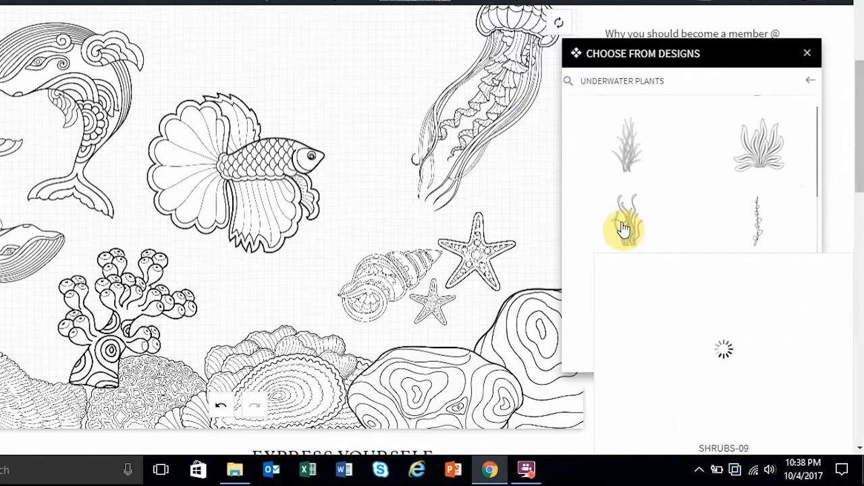
pyautogui.moveTo(627, 158)
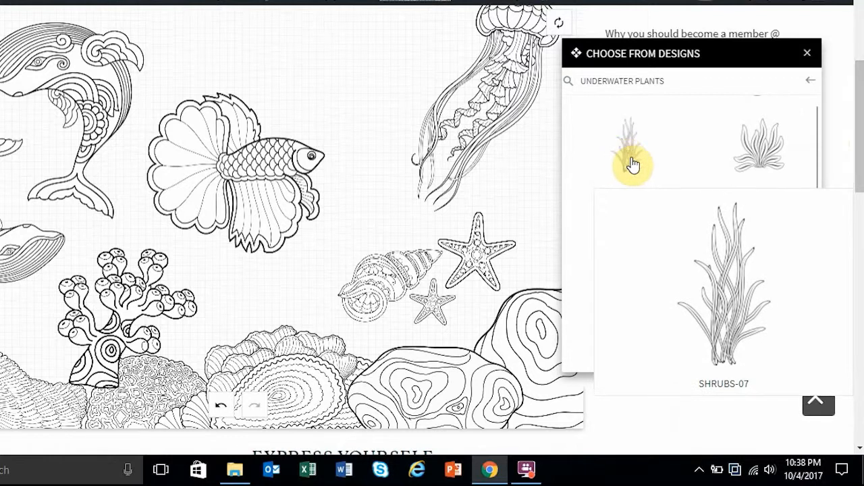
pyautogui.click(625, 161)
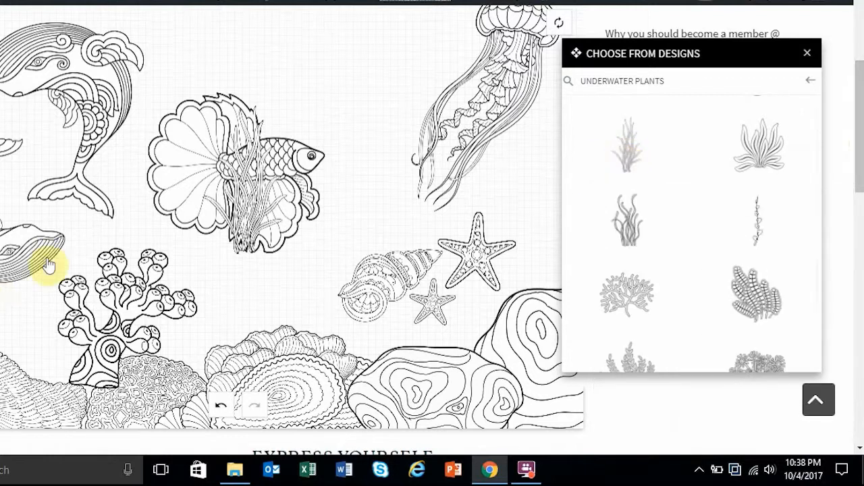
pyautogui.moveTo(251, 196); pyautogui.dragTo(254, 341)
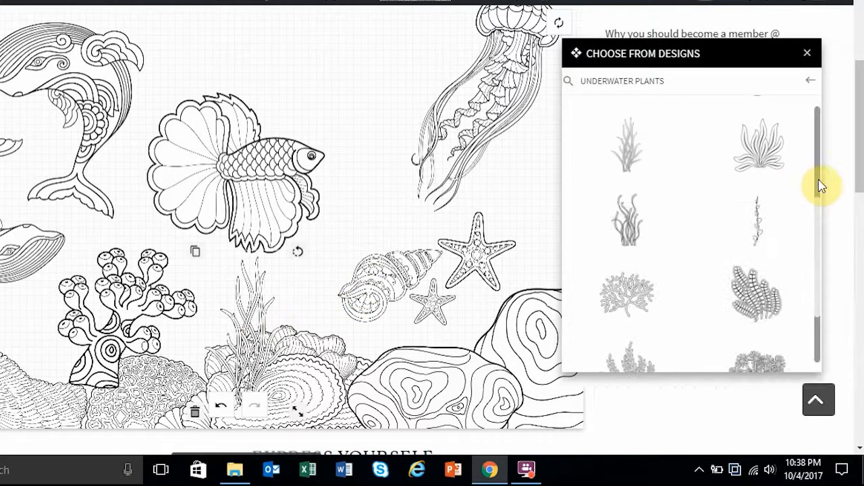
# Step: Add the slender SHRUBS-21 stem, close the design library, and stand the stem on top of the tall rock at the page edge
pyautogui.scroll(-2, 815, 197)
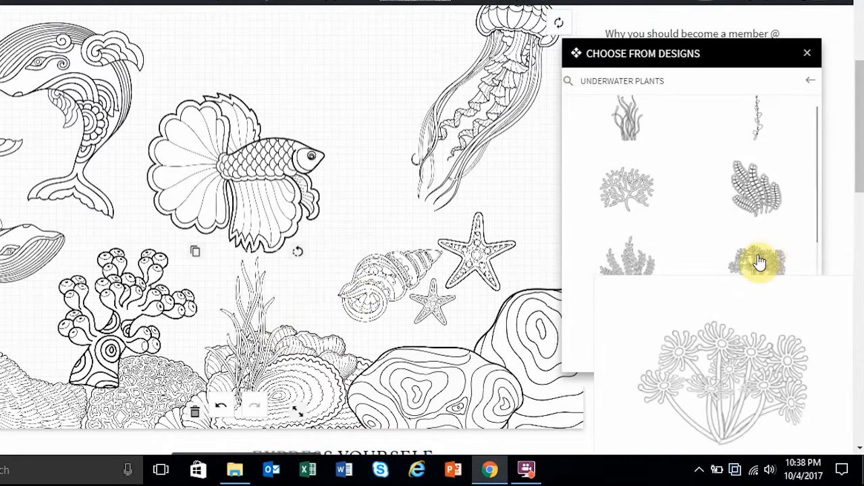
pyautogui.moveTo(758, 337)
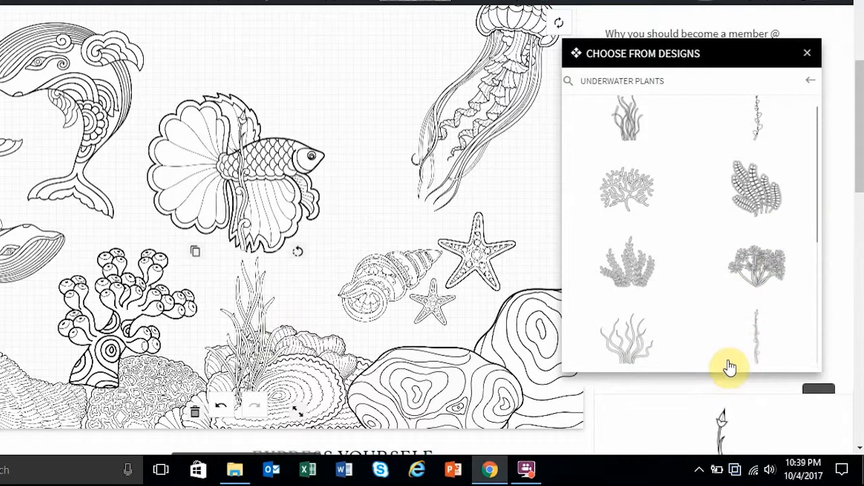
pyautogui.moveTo(783, 270)
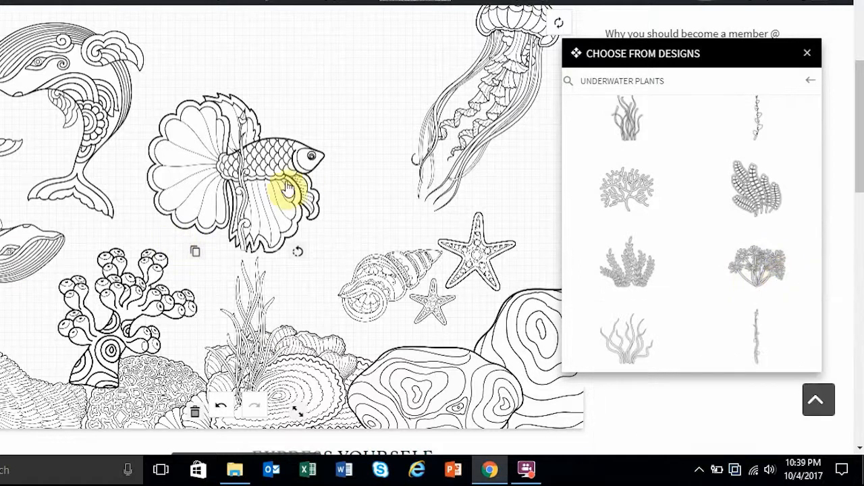
pyautogui.moveTo(240, 155); pyautogui.dragTo(382, 123)
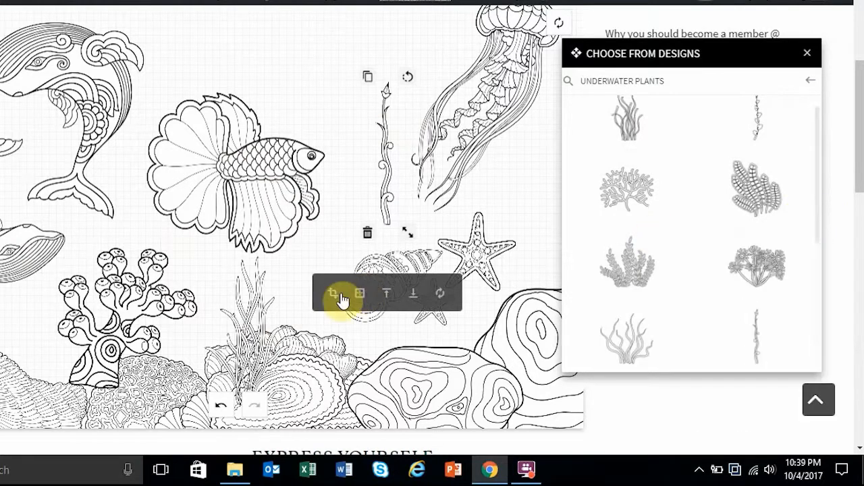
pyautogui.moveTo(735, 51); pyautogui.dragTo(768, 40)
pyautogui.click(835, 65)
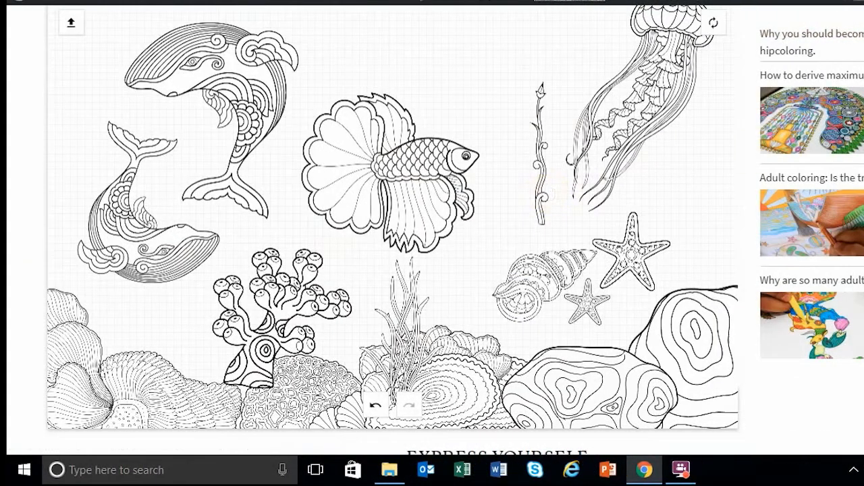
pyautogui.moveTo(538, 162); pyautogui.dragTo(708, 245)
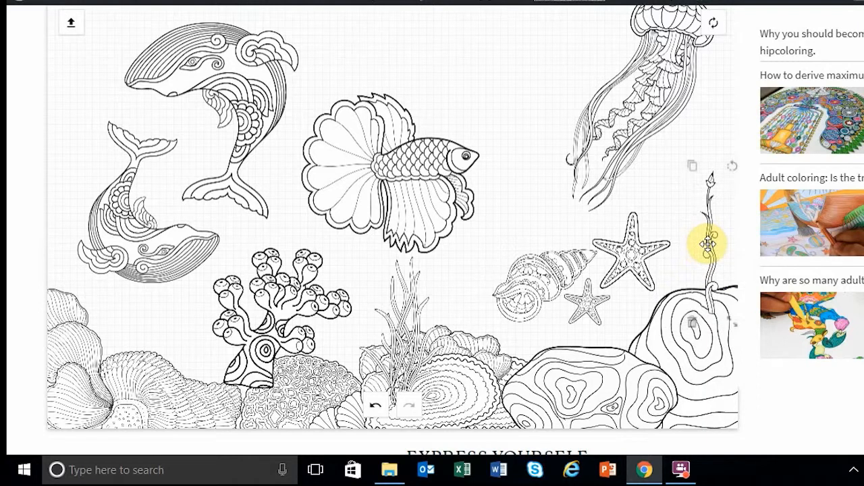
# Step: Move the SHRUBS-04 coral lower onto the seabed below the whales and shift the SHRUBS-07 seaweed beside the round coral mound
pyautogui.moveTo(233, 329); pyautogui.dragTo(185, 372)
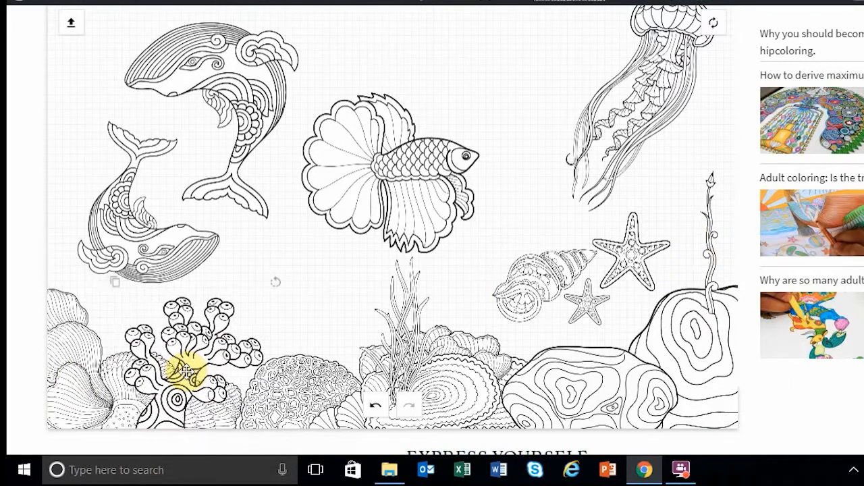
pyautogui.moveTo(413, 351); pyautogui.dragTo(342, 380)
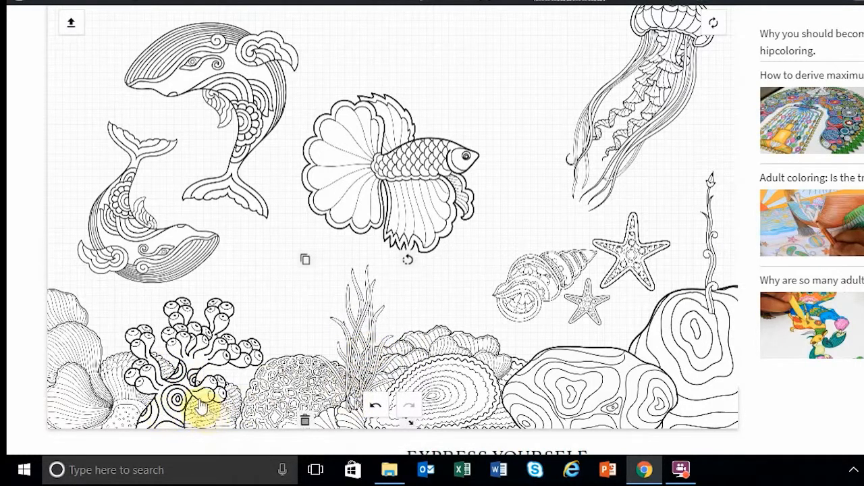
# Step: Open the layer list and move the SHRUBS-21 layer between ROCK-01 and ROCK-03
pyautogui.scroll(2, 88, 98)
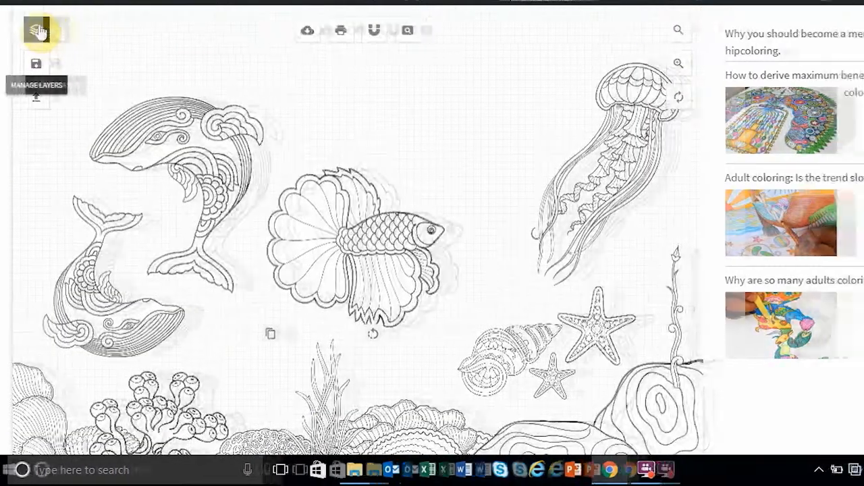
pyautogui.click(37, 31)
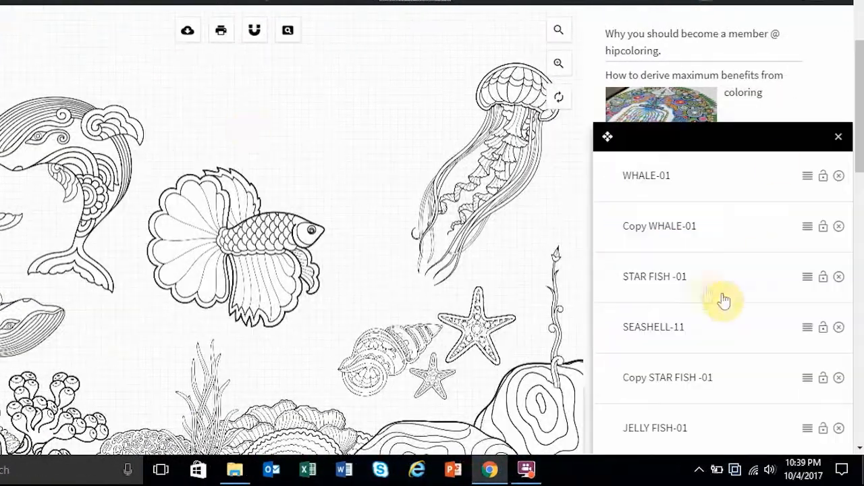
pyautogui.moveTo(857, 121); pyautogui.dragTo(860, 179)
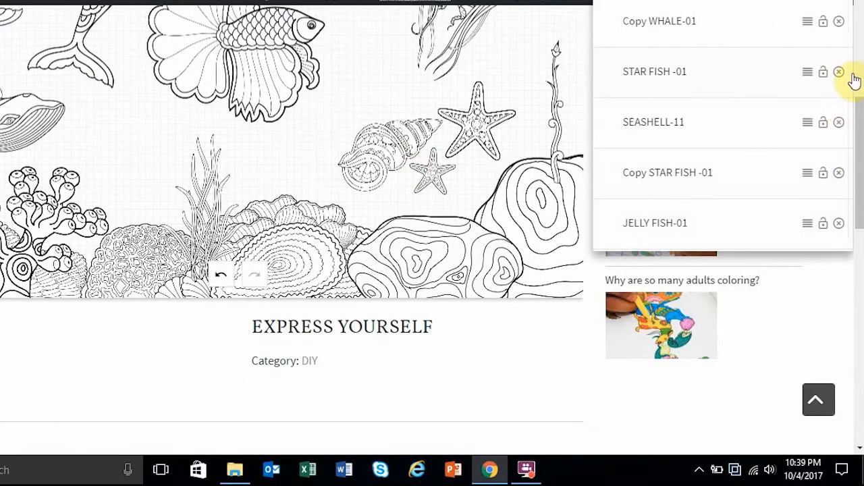
pyautogui.moveTo(849, 71); pyautogui.dragTo(846, 245)
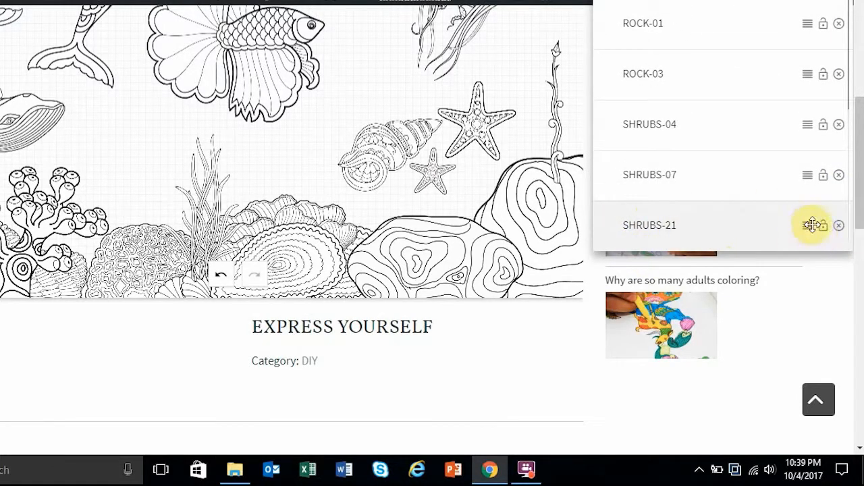
pyautogui.moveTo(812, 225); pyautogui.dragTo(799, 51)
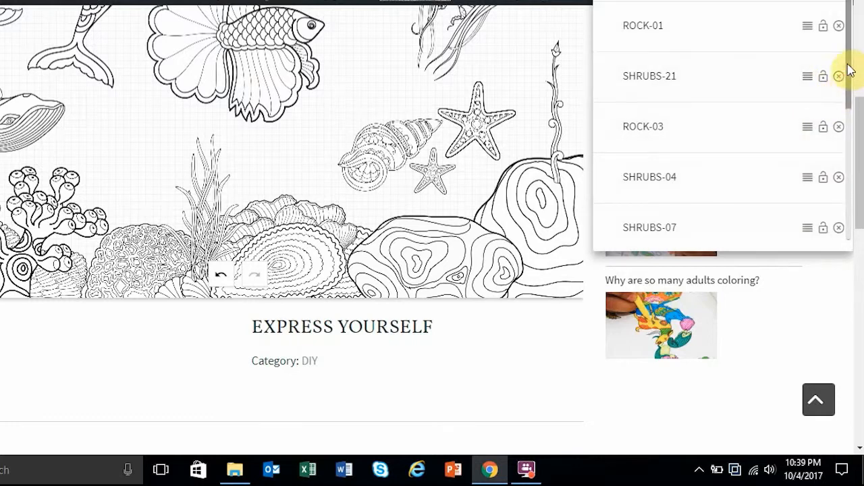
# Step: Reposition the layer list over the canvas and move the SHRUBS-21 layer above ROCK-01, BED_ROCK_ and FISH-06
pyautogui.scroll(-3, 849, 70)
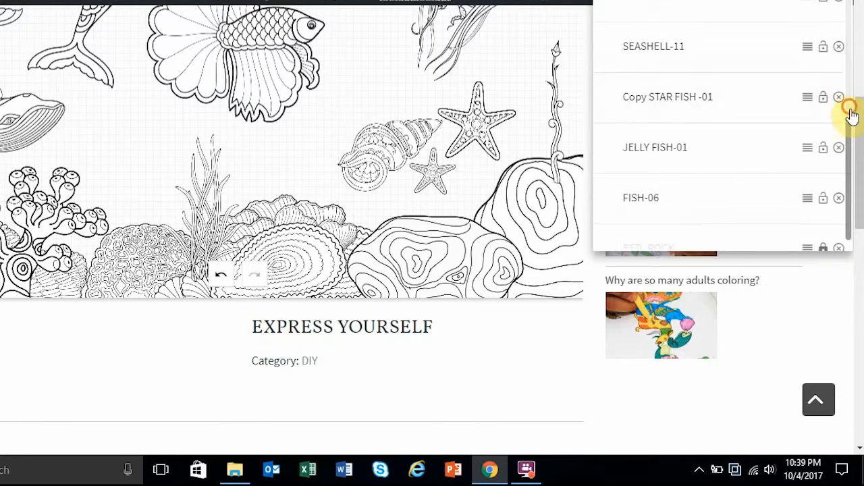
pyautogui.scroll(-1, 851, 115)
pyautogui.scroll(1, 862, 112)
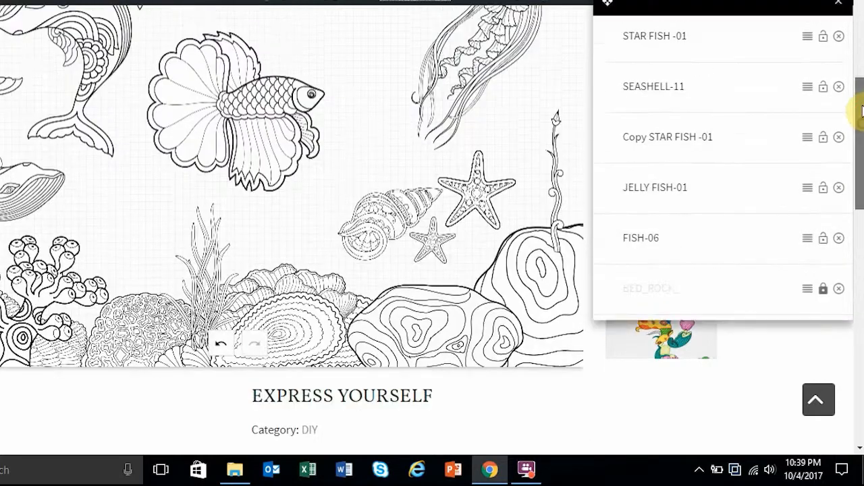
pyautogui.scroll(1, 862, 111)
pyautogui.moveTo(777, 54); pyautogui.dragTo(556, 112)
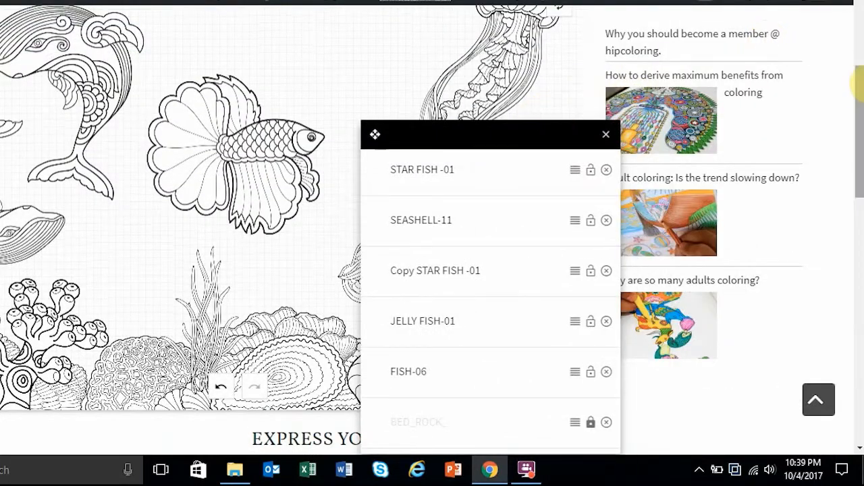
pyautogui.scroll(-3, 859, 84)
pyautogui.scroll(1, 858, 85)
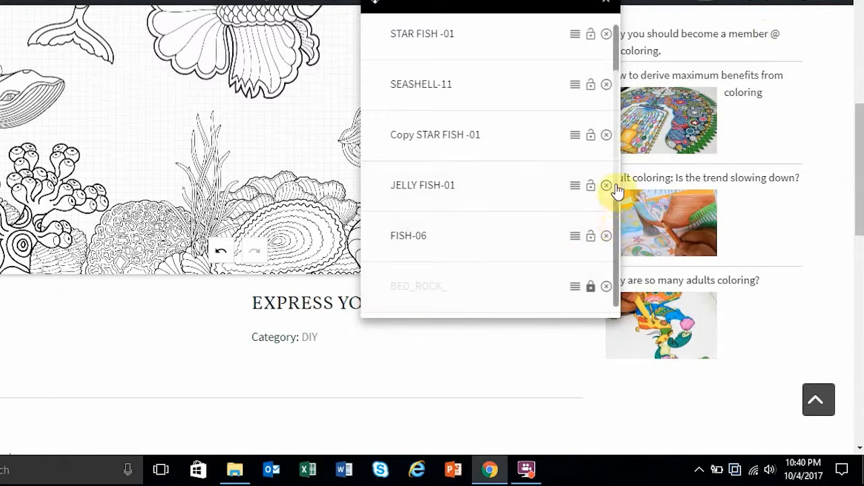
pyautogui.moveTo(618, 191); pyautogui.dragTo(631, 268)
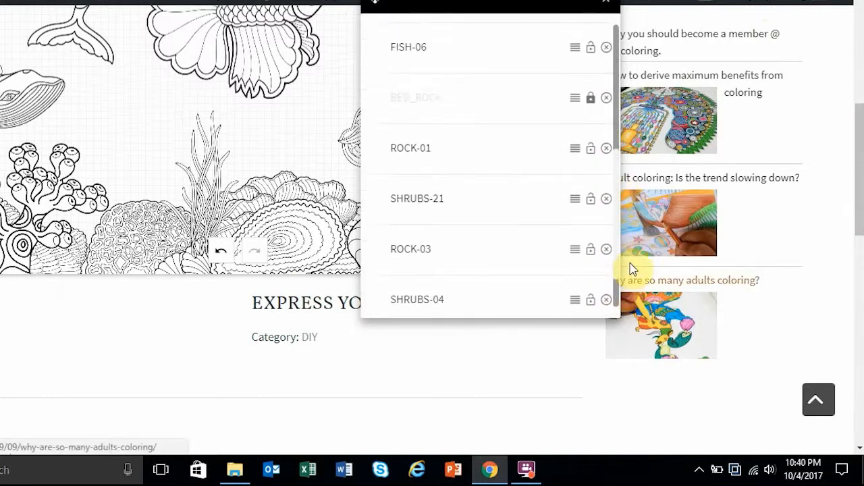
pyautogui.moveTo(575, 203); pyautogui.dragTo(565, 79)
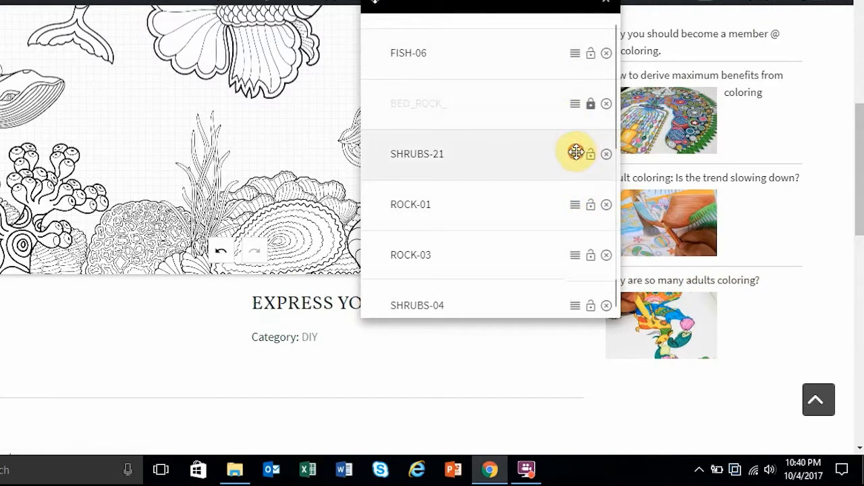
pyautogui.moveTo(576, 152); pyautogui.dragTo(554, 59)
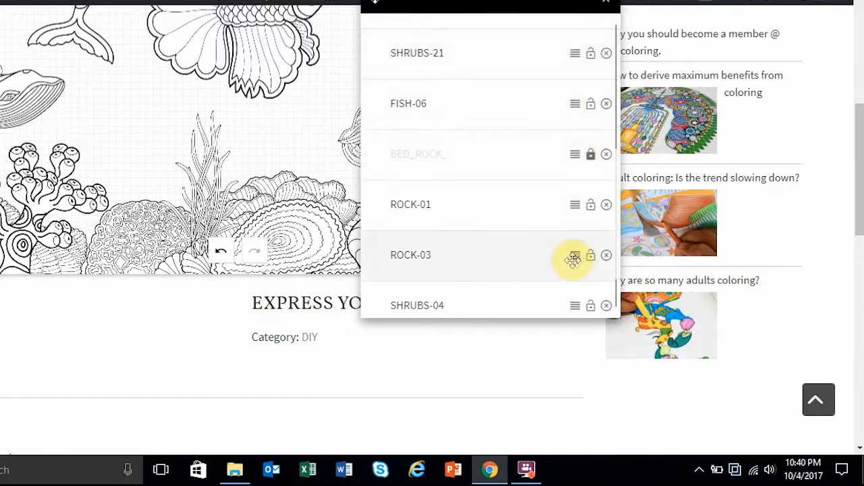
# Step: Move the SHRUBS-04 layer above SHRUBS-21 and the SHRUBS-07 layer between SHRUBS-21 and FISH-06
pyautogui.moveTo(577, 305); pyautogui.dragTo(546, 92)
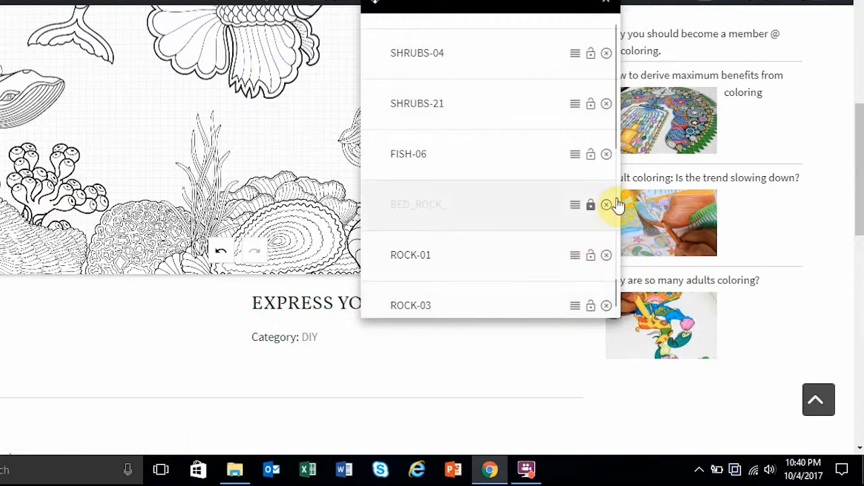
pyautogui.scroll(-1, 614, 202)
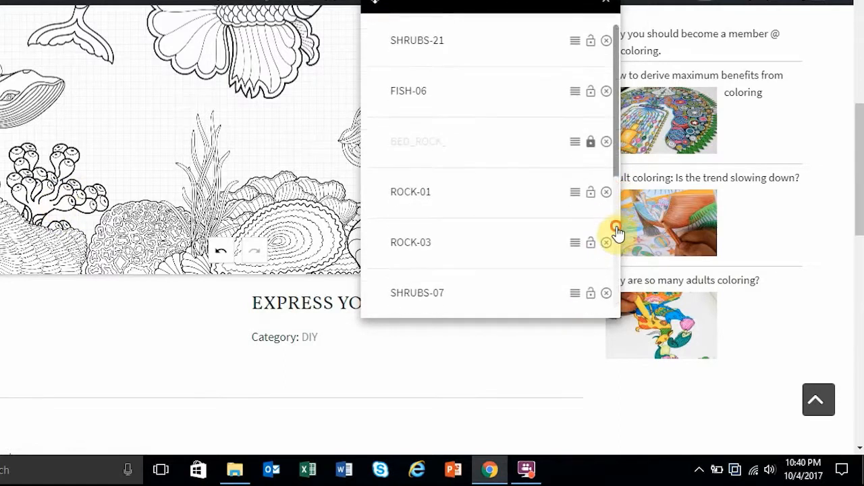
pyautogui.moveTo(575, 289); pyautogui.dragTo(562, 81)
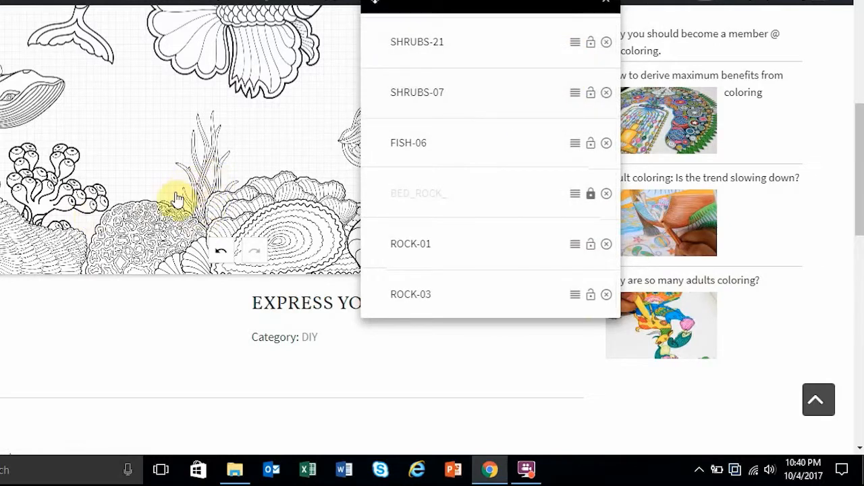
# Step: Move the layer list off the canvas and raise the coral and the seaweed slightly so they rise from behind the seabed
pyautogui.moveTo(495, 6); pyautogui.dragTo(753, 54)
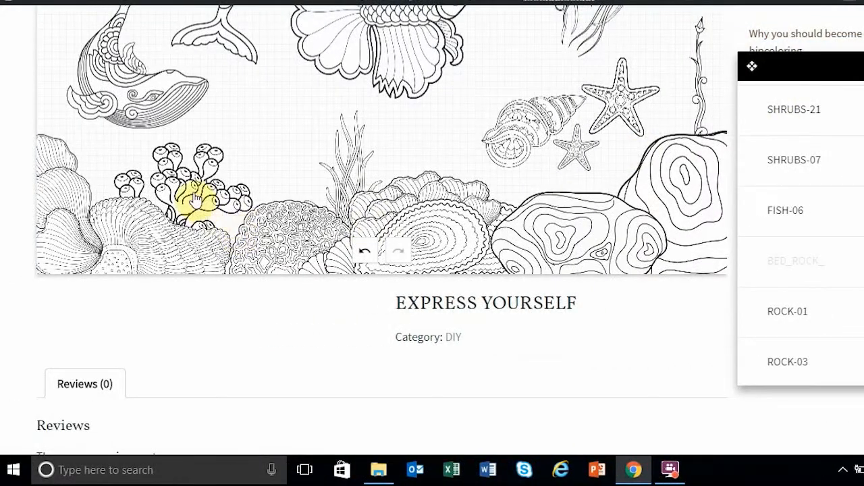
pyautogui.click(193, 196)
pyautogui.moveTo(194, 196); pyautogui.dragTo(202, 179)
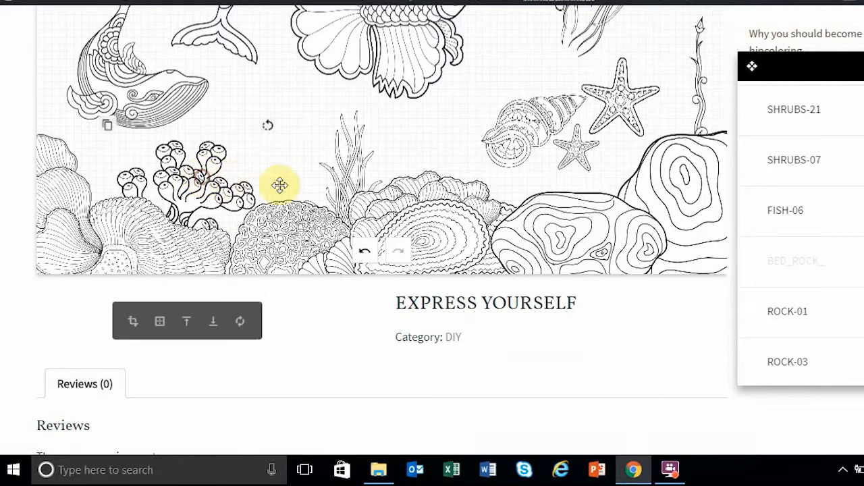
pyautogui.click(345, 169)
pyautogui.moveTo(342, 169); pyautogui.dragTo(328, 145)
pyautogui.click(193, 189)
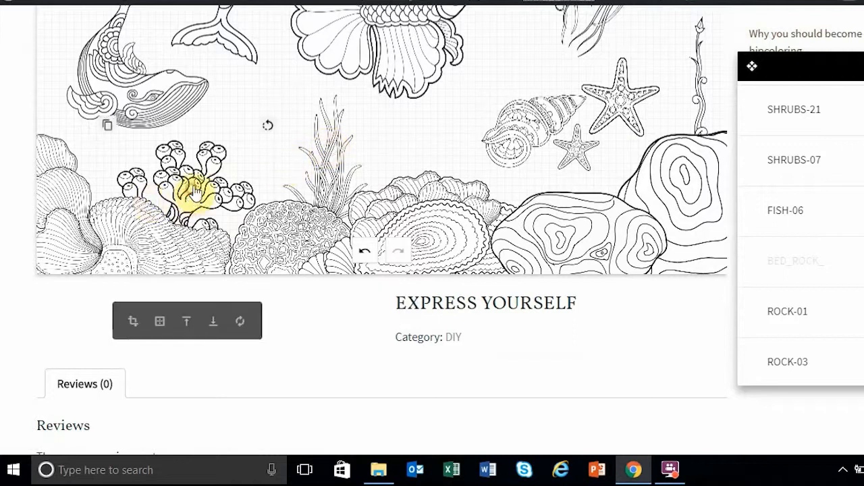
pyautogui.moveTo(193, 189); pyautogui.dragTo(199, 187)
# Step: Nudge the tall rock slightly, lock the ROCK-01 and ROCK-03 layers, and close the layer list
pyautogui.moveTo(697, 92); pyautogui.dragTo(689, 95)
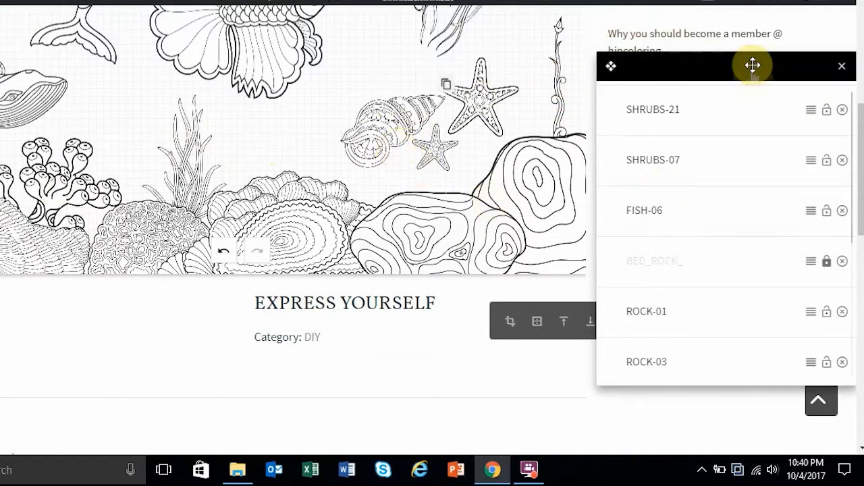
pyautogui.moveTo(752, 64); pyautogui.dragTo(717, 64)
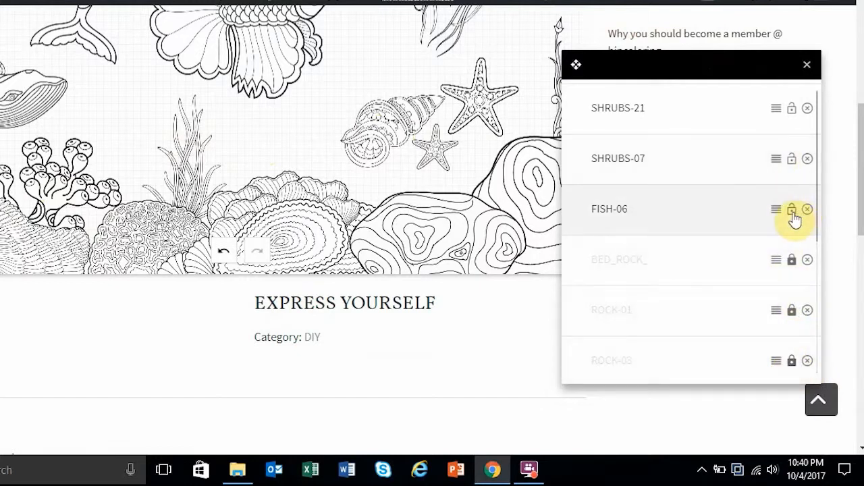
pyautogui.scroll(5, 681, 206)
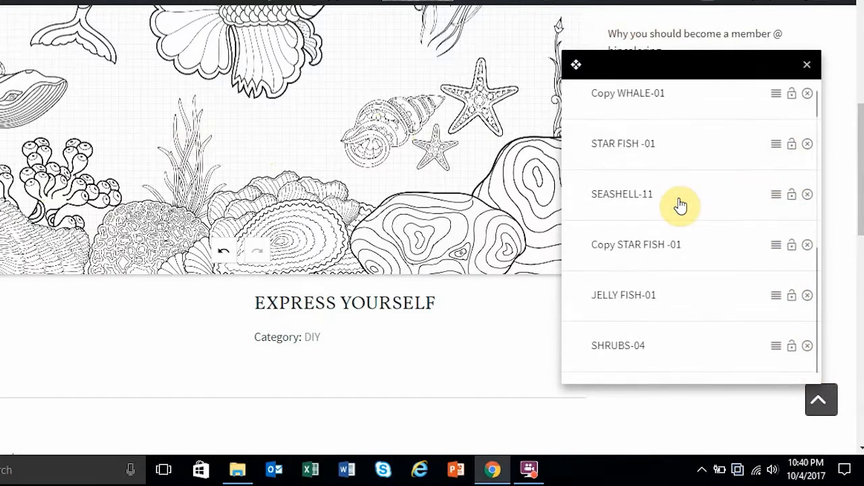
pyautogui.click(806, 66)
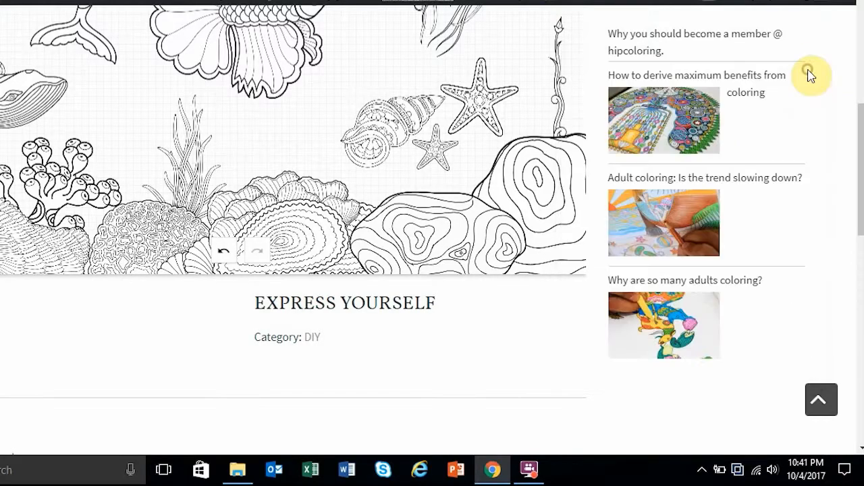
pyautogui.moveTo(860, 169); pyautogui.dragTo(860, 92)
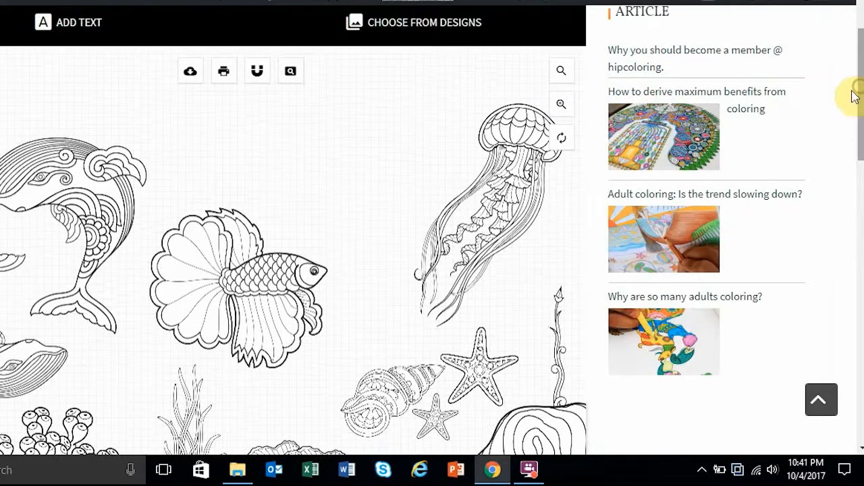
# Step: Open the design library over the sidebar and add the BUBBLES-03 design from Geo Structures to the canvas
pyautogui.click(463, 43)
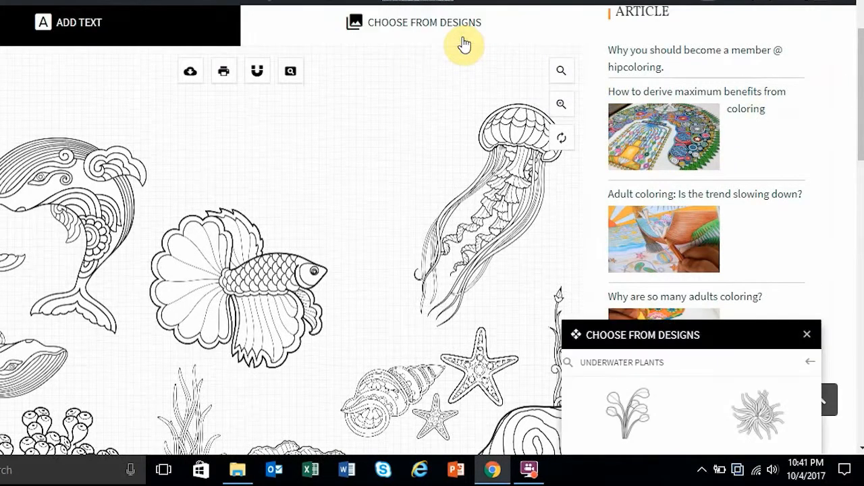
pyautogui.moveTo(739, 318); pyautogui.dragTo(736, 19)
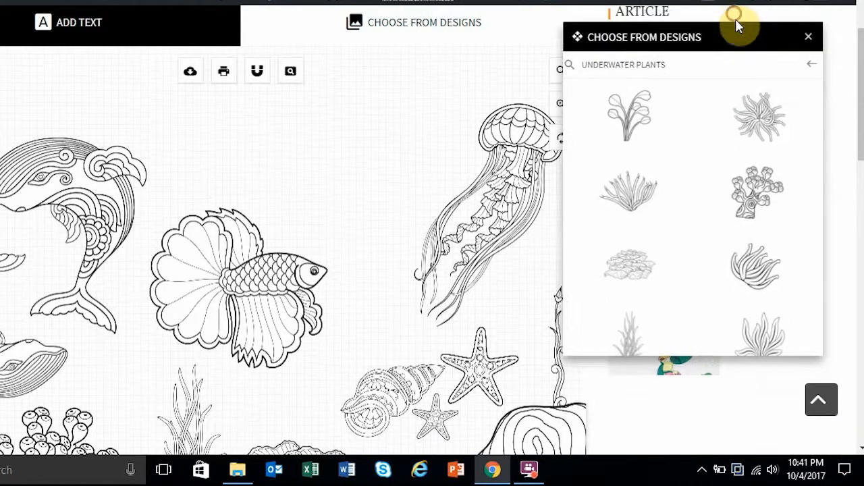
pyautogui.click(813, 64)
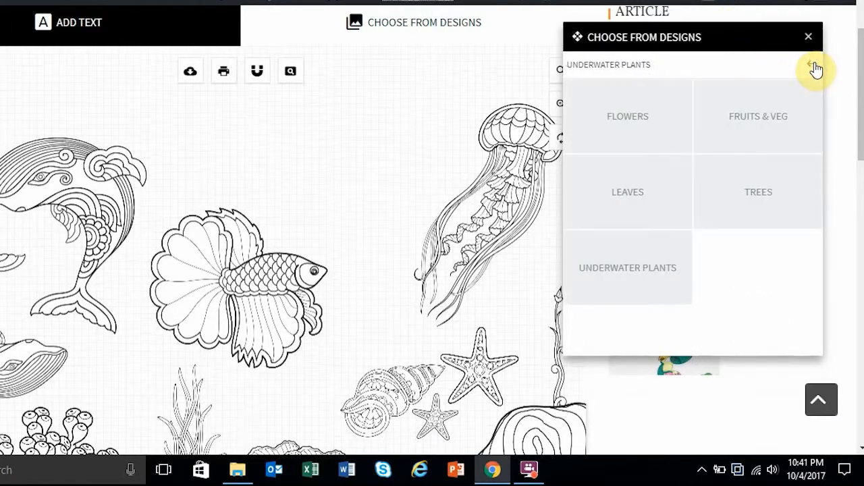
pyautogui.click(814, 66)
pyautogui.click(758, 129)
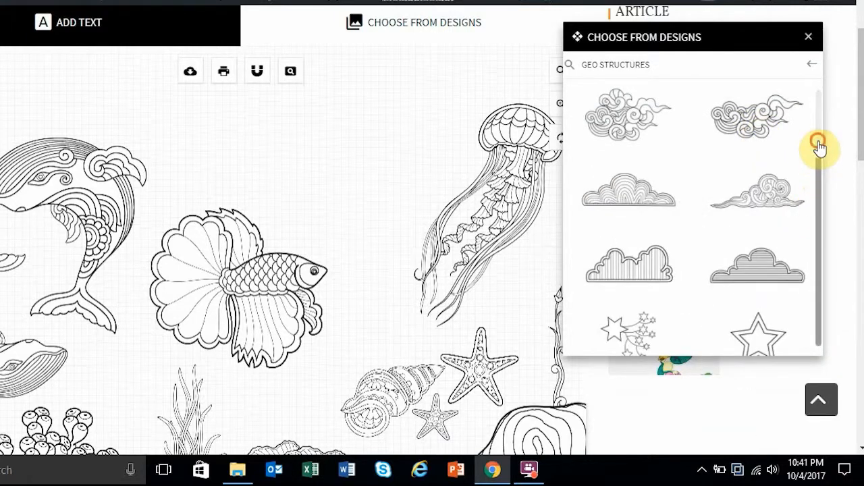
pyautogui.moveTo(818, 145); pyautogui.dragTo(832, 322)
pyautogui.moveTo(628, 232)
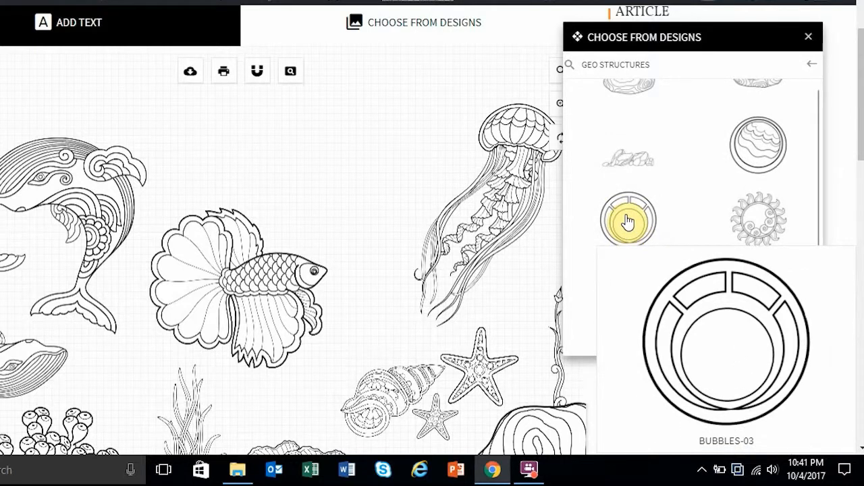
pyautogui.click(628, 221)
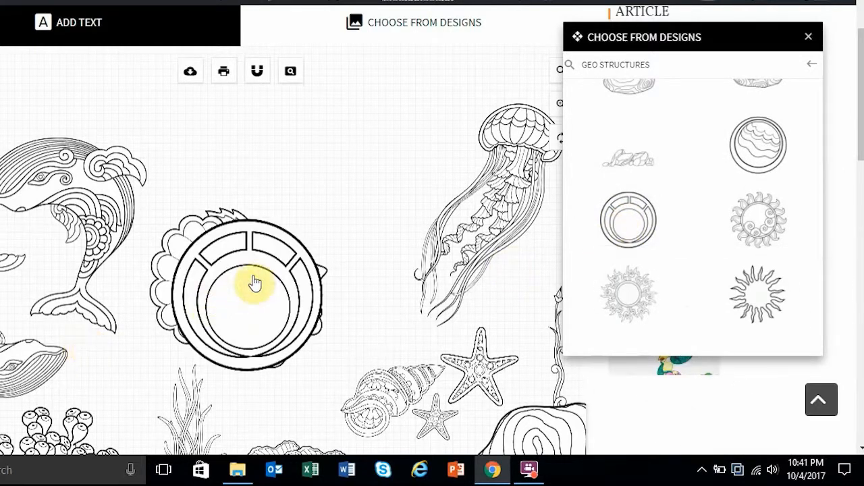
# Step: Shrink the bubble to less than half its size and place it just above the jellyfish, beside its head
pyautogui.moveTo(252, 285); pyautogui.dragTo(338, 145)
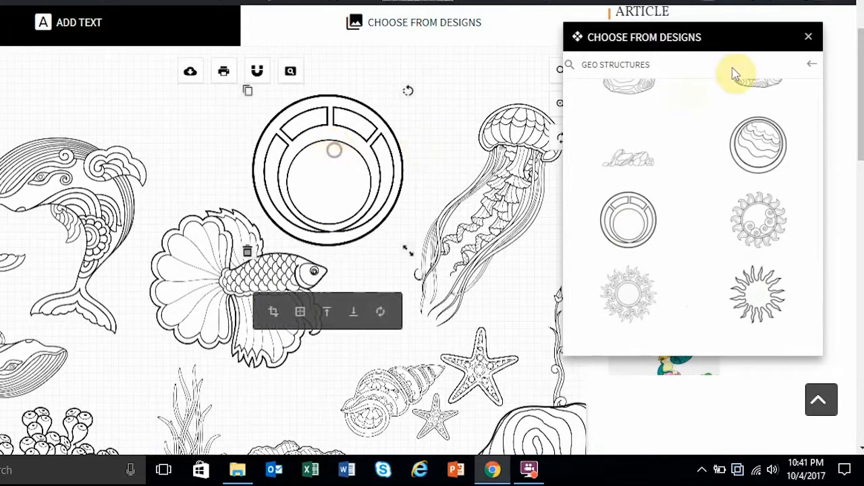
pyautogui.moveTo(746, 37); pyautogui.dragTo(779, 69)
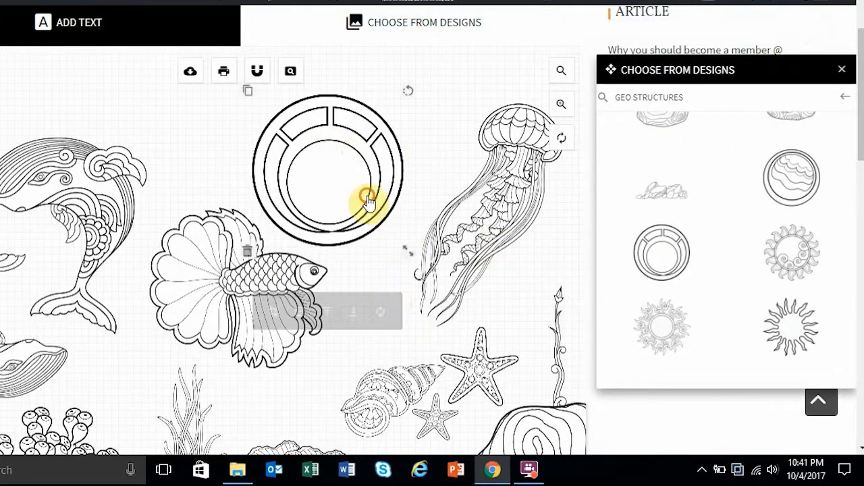
pyautogui.moveTo(410, 254); pyautogui.dragTo(358, 208)
pyautogui.moveTo(340, 181); pyautogui.dragTo(448, 101)
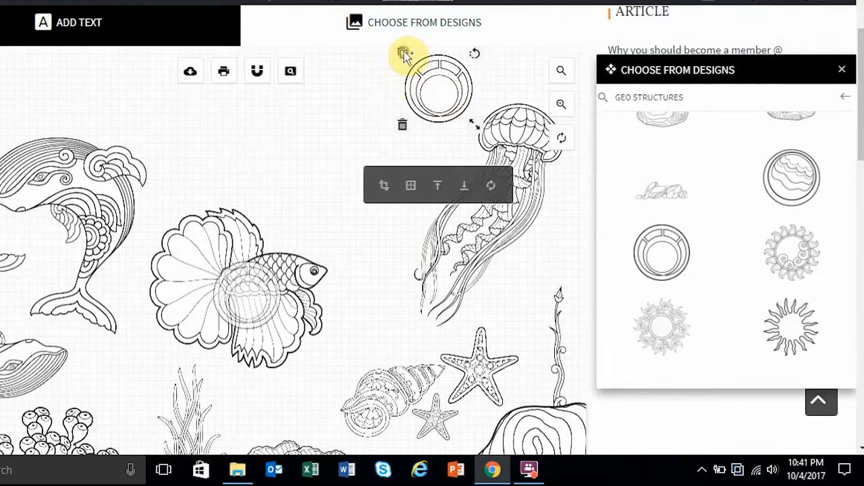
# Step: Duplicate the bubble, shrink the copy to a tiny one and place it just above the fish's mouth
pyautogui.click(404, 53)
pyautogui.moveTo(261, 289); pyautogui.dragTo(338, 160)
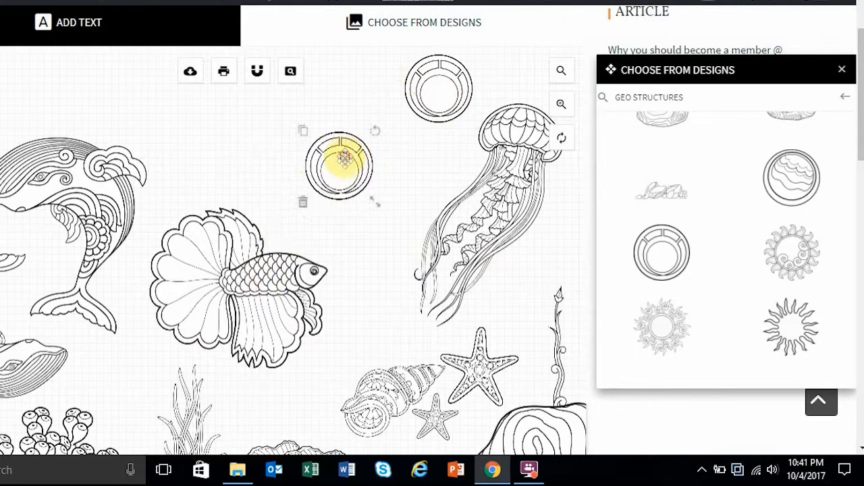
pyautogui.moveTo(372, 205); pyautogui.dragTo(340, 236)
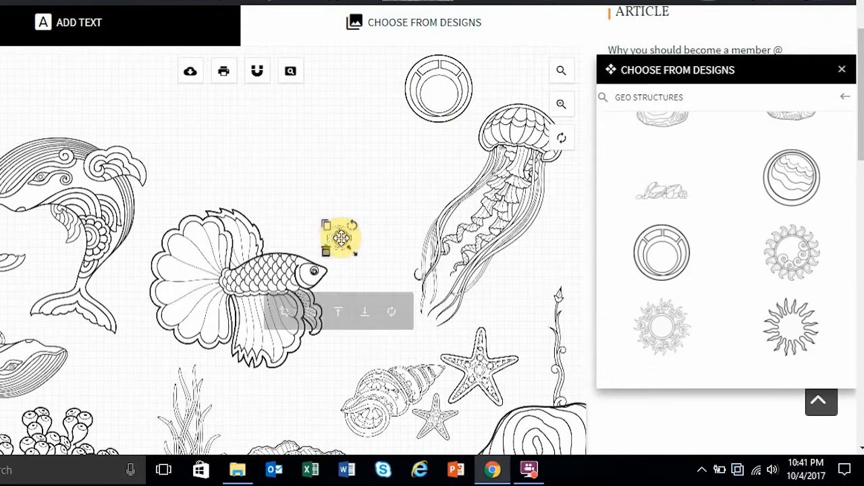
# Step: Duplicate the tiny bubble and size the copy slightly larger, placing it just above and to the right of the tiny one
pyautogui.click(327, 227)
pyautogui.moveTo(248, 291); pyautogui.dragTo(361, 193)
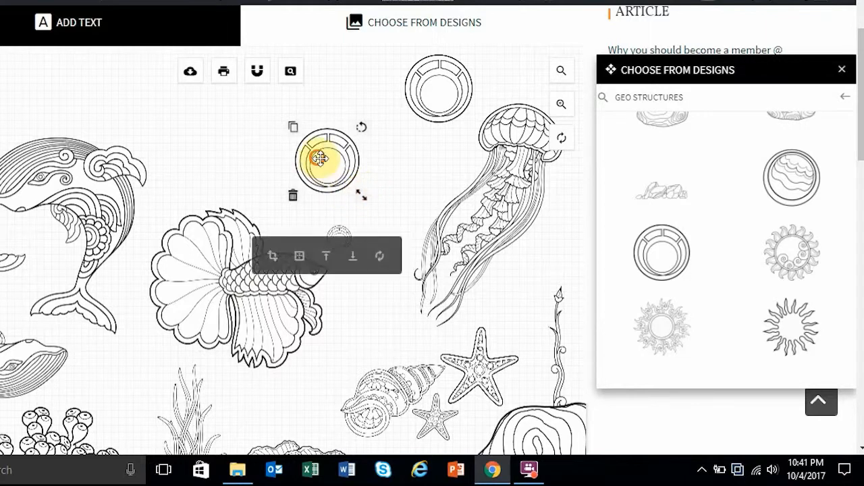
pyautogui.moveTo(319, 158); pyautogui.dragTo(362, 168)
pyautogui.moveTo(410, 207); pyautogui.dragTo(398, 200)
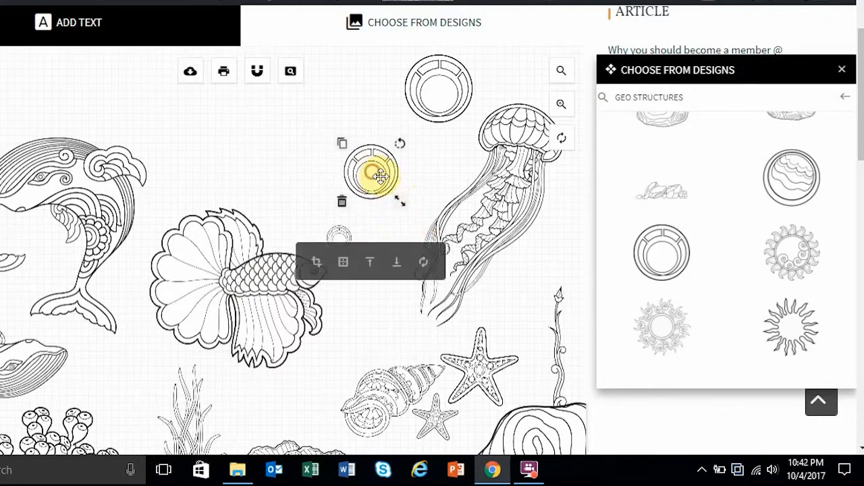
pyautogui.moveTo(373, 172); pyautogui.dragTo(375, 196)
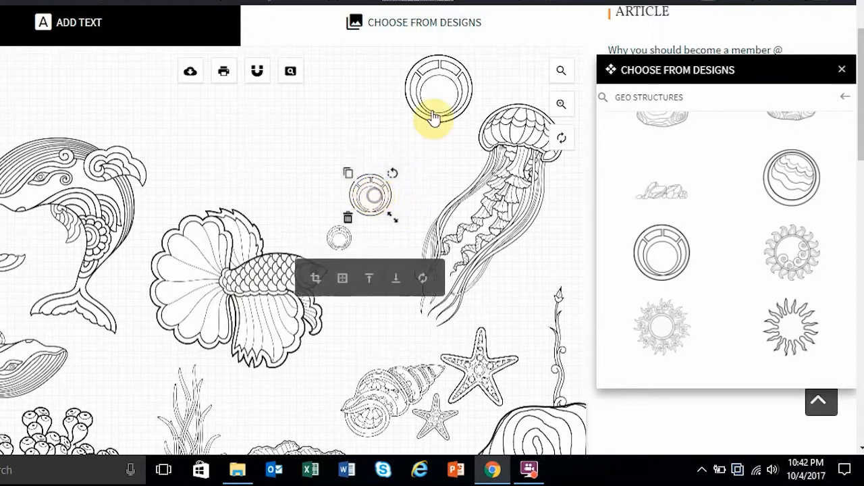
# Step: Move the largest bubble up toward the page edge and fill the gap below it with an enlarged duplicate of the second-smallest bubble
pyautogui.click(442, 89)
pyautogui.moveTo(442, 89); pyautogui.dragTo(459, 80)
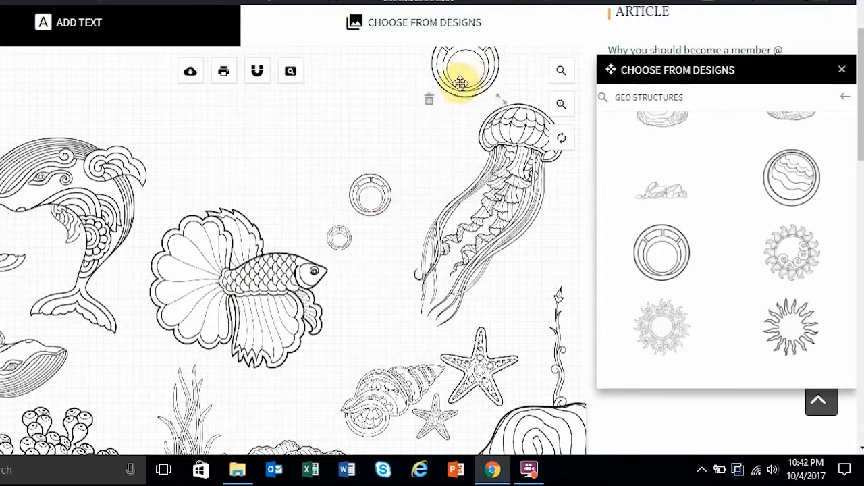
pyautogui.click(368, 192)
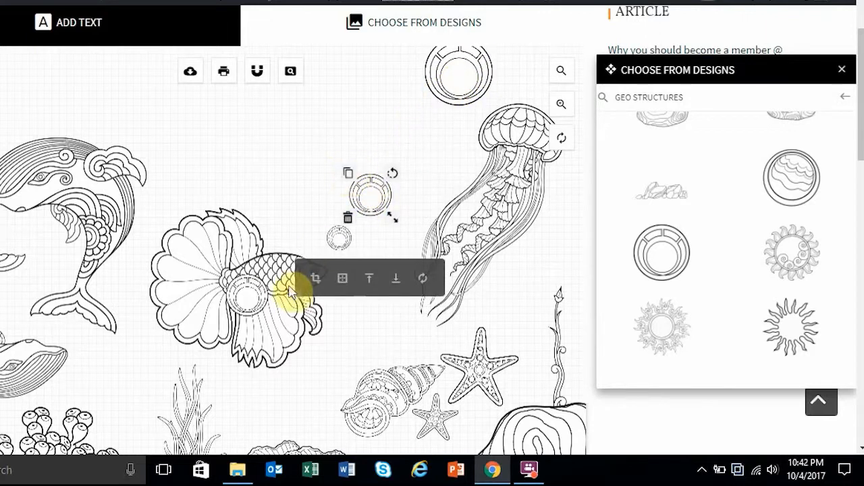
pyautogui.moveTo(248, 301); pyautogui.dragTo(413, 135)
pyautogui.moveTo(437, 158); pyautogui.dragTo(421, 140)
# Step: Enlarge the topmost bubble slightly so it runs off the page's upper edge, and nudge the bubble below it into line
pyautogui.click(485, 82)
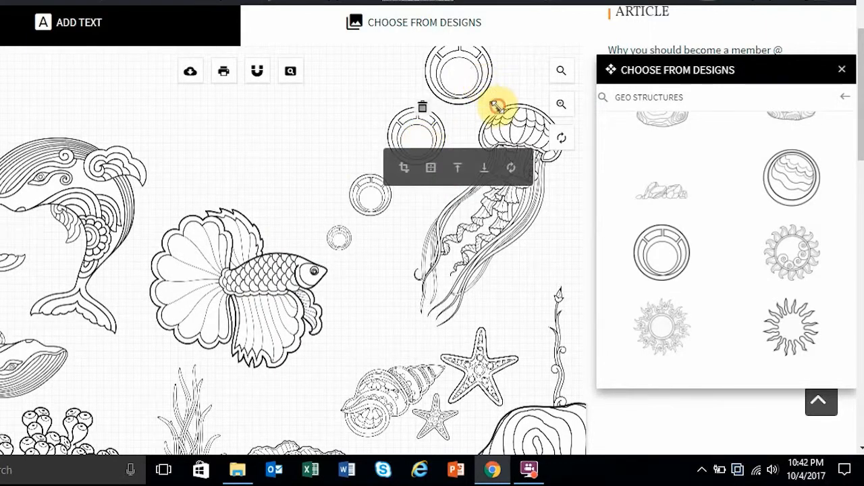
pyautogui.moveTo(497, 106); pyautogui.dragTo(500, 110)
pyautogui.moveTo(466, 85); pyautogui.dragTo(464, 63)
pyautogui.click(416, 127)
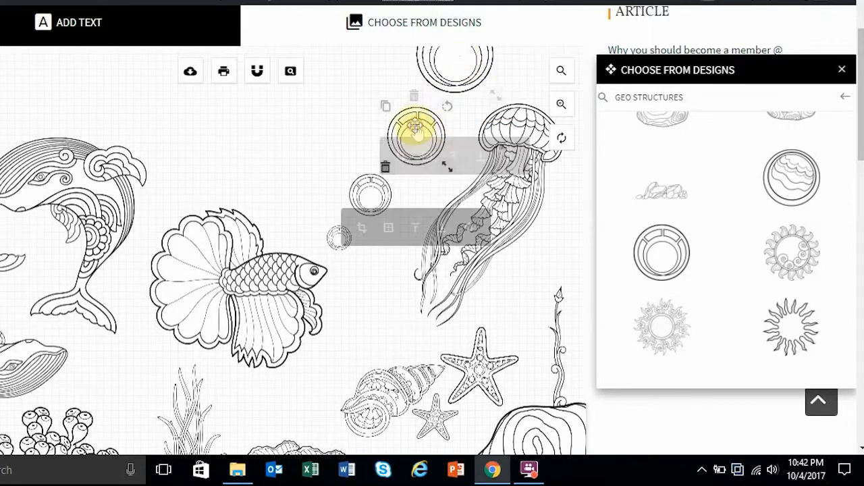
pyautogui.moveTo(416, 127); pyautogui.dragTo(411, 135)
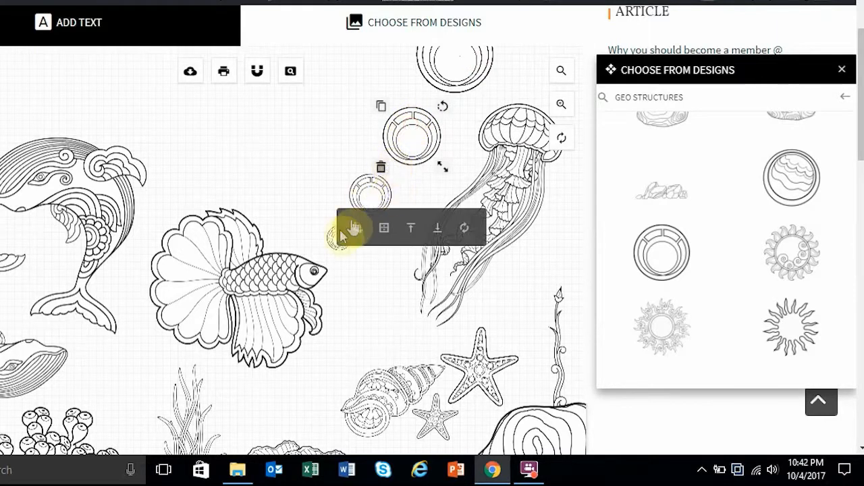
# Step: Nudge the two smallest bubbles to even out the rising trail, and close the design library
pyautogui.moveTo(332, 244); pyautogui.dragTo(332, 247)
pyautogui.moveTo(370, 191); pyautogui.dragTo(380, 198)
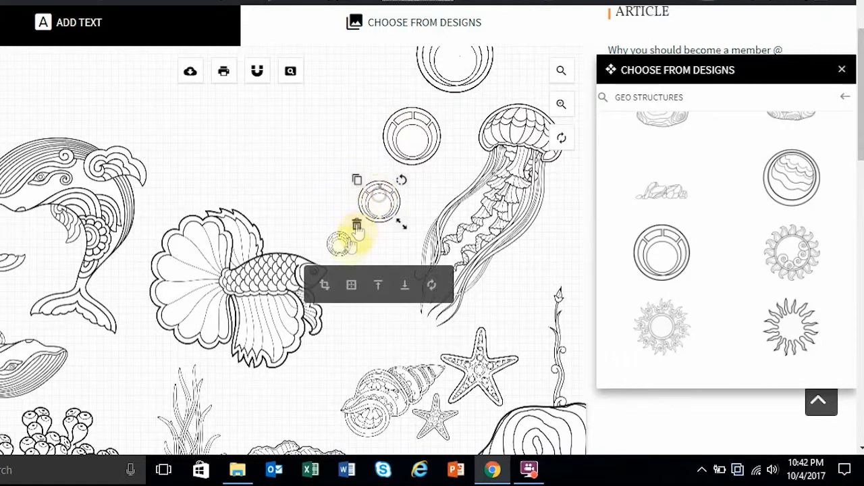
pyautogui.moveTo(343, 251); pyautogui.dragTo(344, 247)
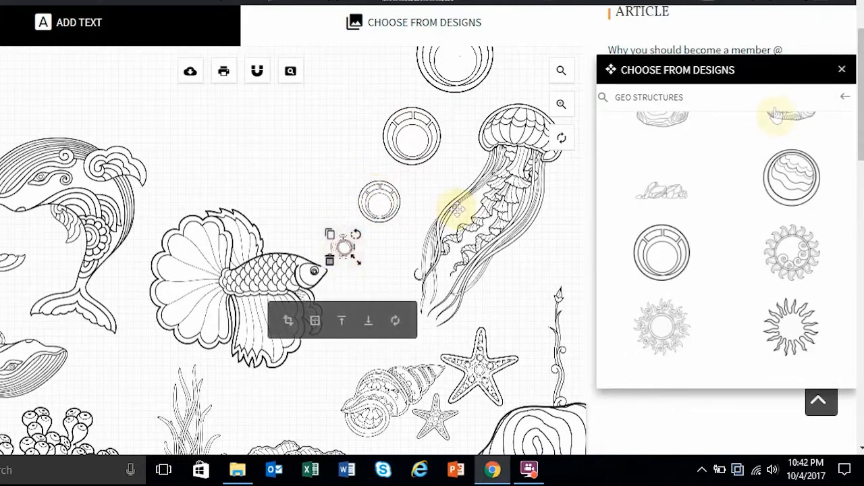
pyautogui.moveTo(749, 72); pyautogui.dragTo(785, 42)
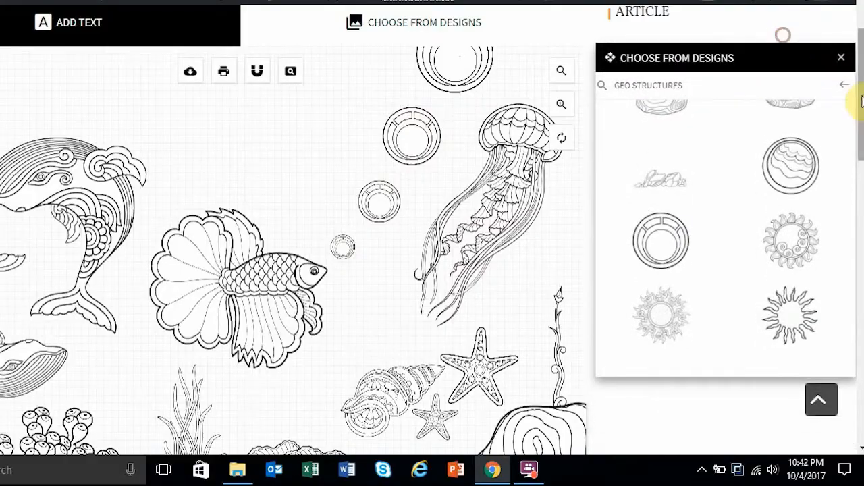
pyautogui.moveTo(861, 101)
pyautogui.mouseDown()
pyautogui.moveTo(861, 92)
pyautogui.moveTo(860, 135)
pyautogui.moveTo(860, 108)
pyautogui.mouseUp()
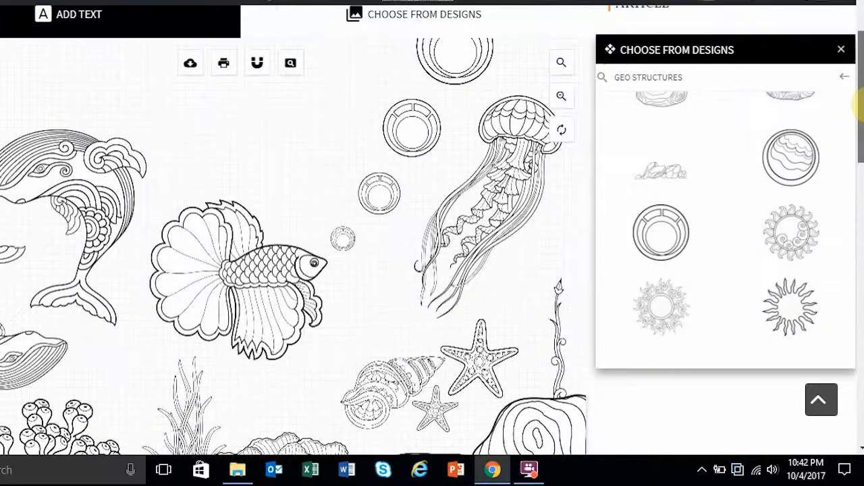
pyautogui.click(840, 52)
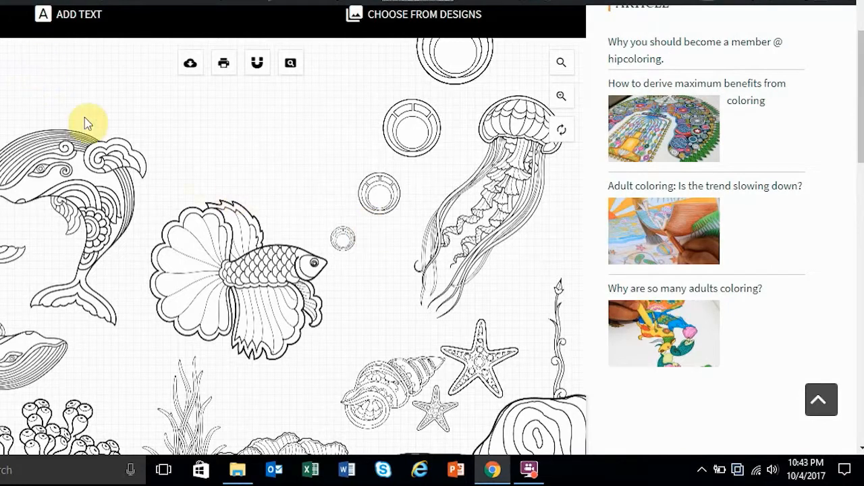
# Step: Add the text "I love Fish" and place it near the page's upper edge, between the whale and the bubbles
pyautogui.scroll(1, 208, 179)
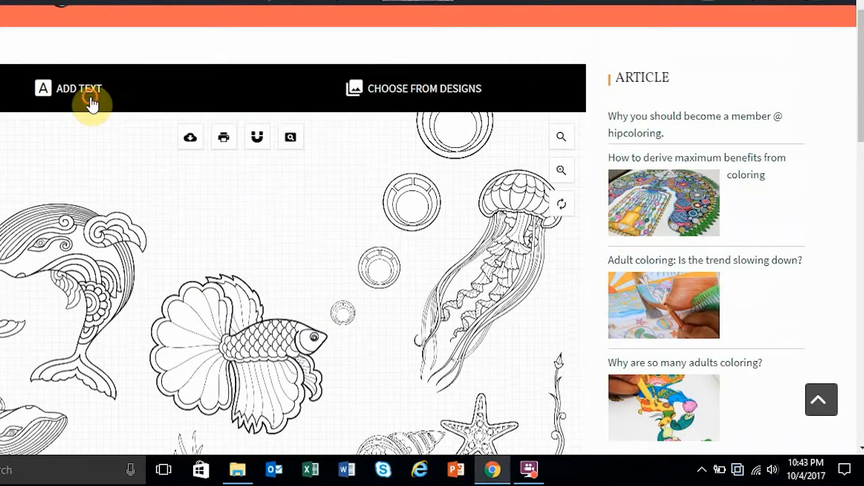
pyautogui.click(92, 102)
pyautogui.click(685, 150)
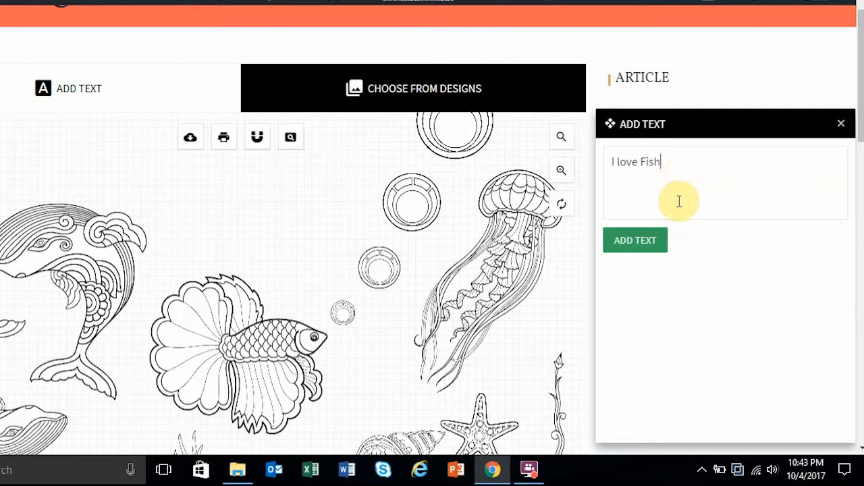
pyautogui.click(651, 249)
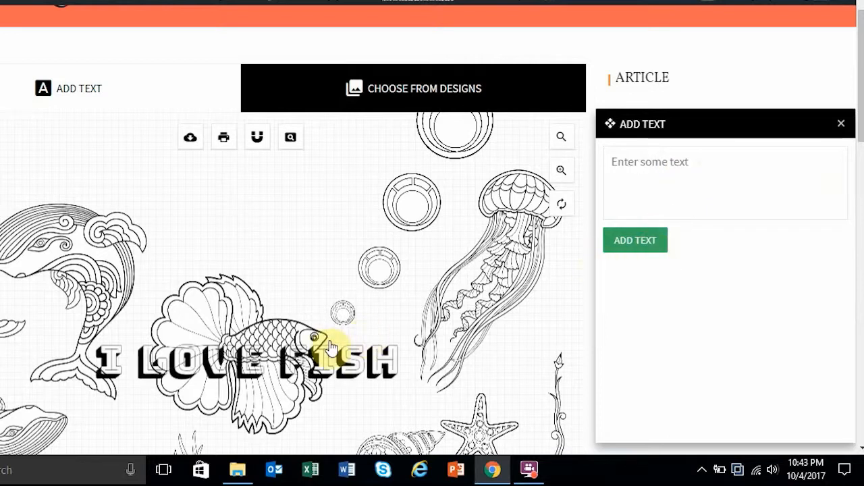
pyautogui.moveTo(331, 349); pyautogui.dragTo(337, 183)
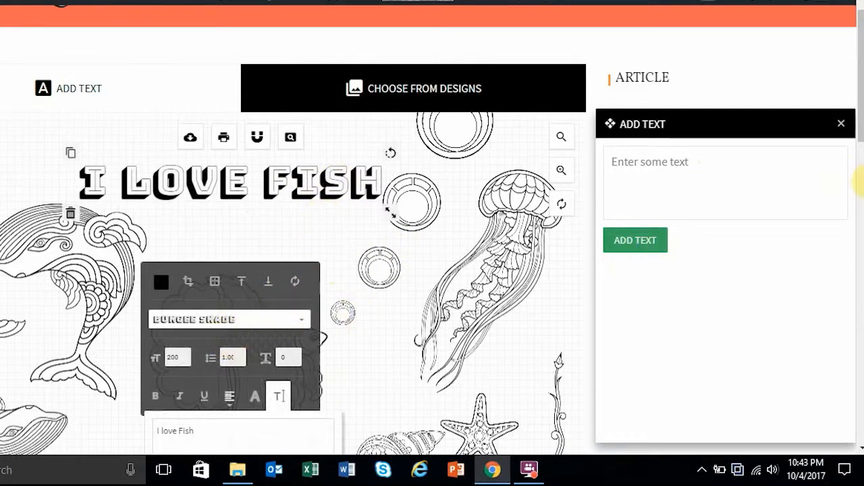
# Step: Try the Ewert, Londrina Shadow, Monoton and Waiting for the Sunrise fonts on the text and settle on Londrina Shadow
pyautogui.scroll(-1, 859, 123)
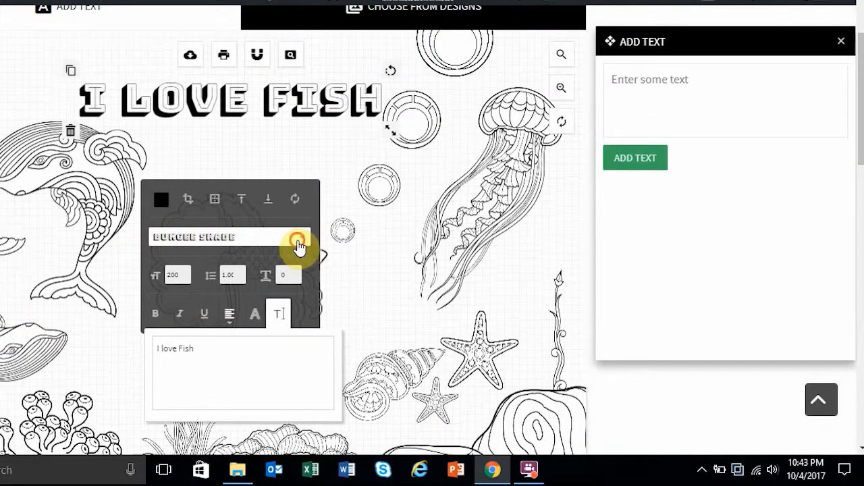
pyautogui.click(298, 241)
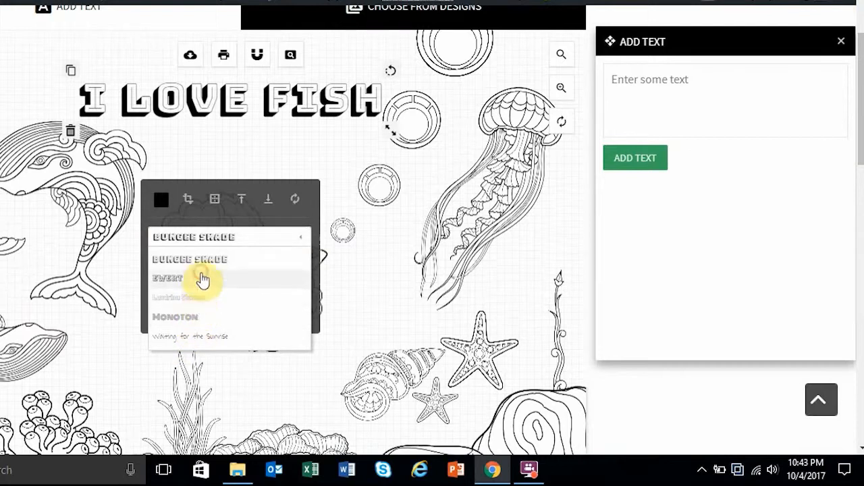
pyautogui.click(202, 278)
pyautogui.click(201, 299)
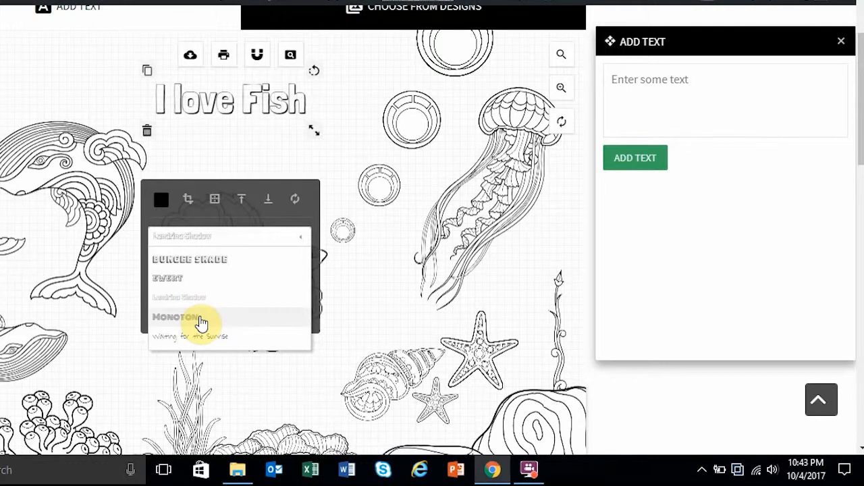
pyautogui.click(190, 321)
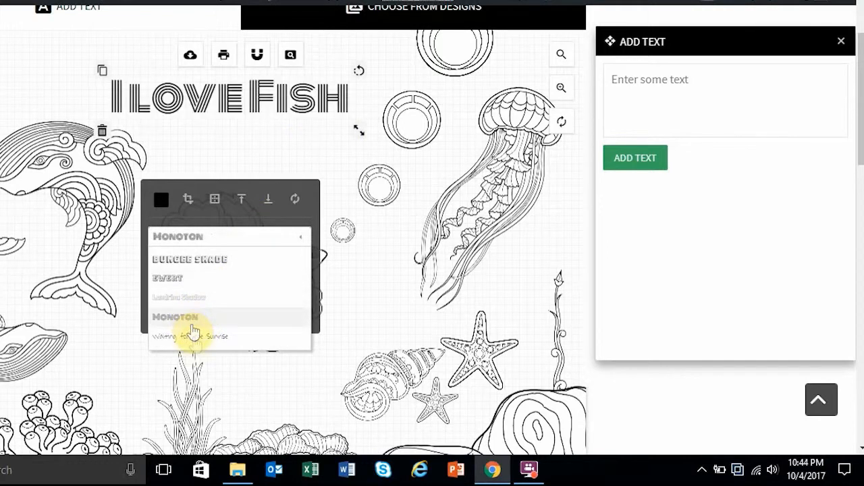
pyautogui.click(192, 336)
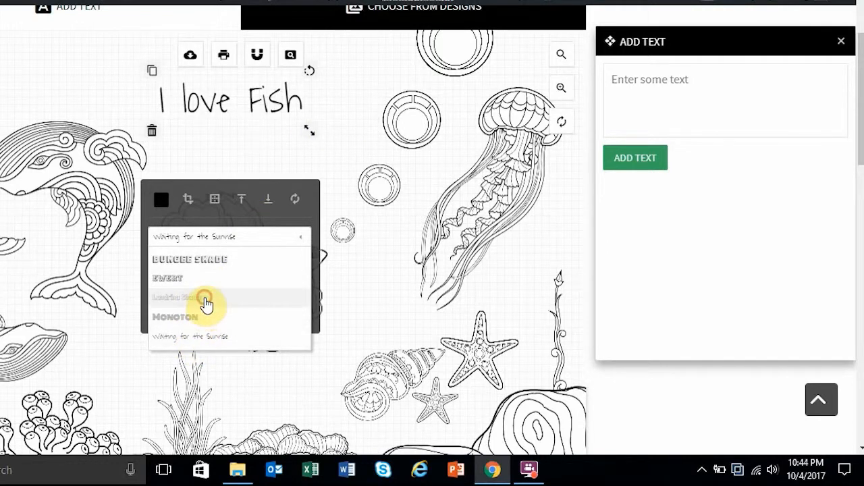
pyautogui.click(206, 301)
# Step: Enlarge the "I love Fish" text and shift it slightly toward the bubbles, clear of the whale
pyautogui.moveTo(314, 137)
pyautogui.mouseDown()
pyautogui.moveTo(322, 131)
pyautogui.moveTo(330, 142)
pyautogui.moveTo(324, 139)
pyautogui.mouseUp()
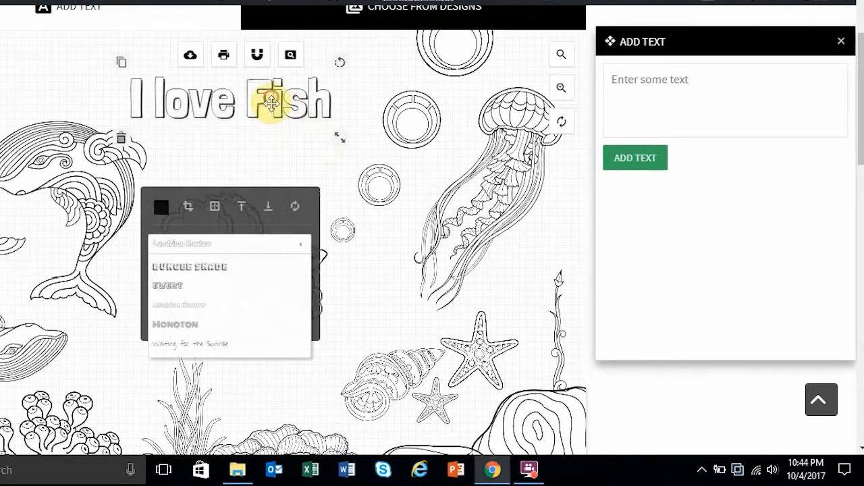
pyautogui.moveTo(270, 100); pyautogui.dragTo(293, 106)
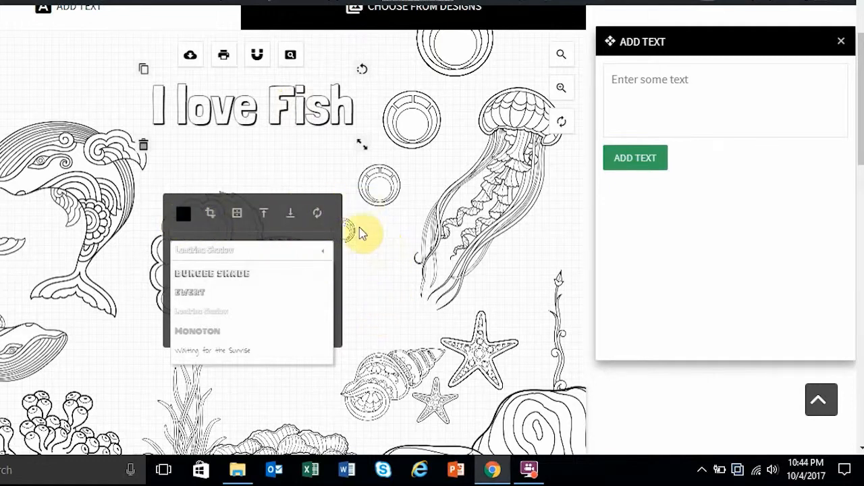
# Step: Preview the finished coloring page, and close the preview and the text entry panel
pyautogui.click(54, 101)
pyautogui.scroll(1, 54, 101)
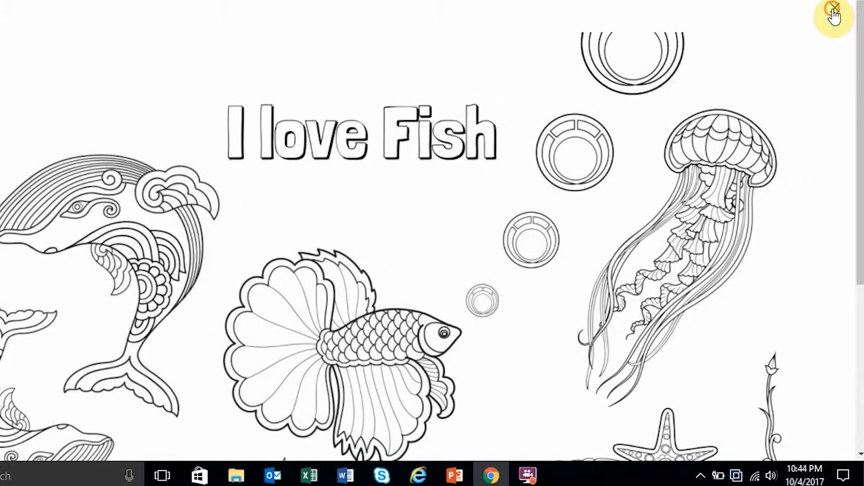
pyautogui.click(835, 14)
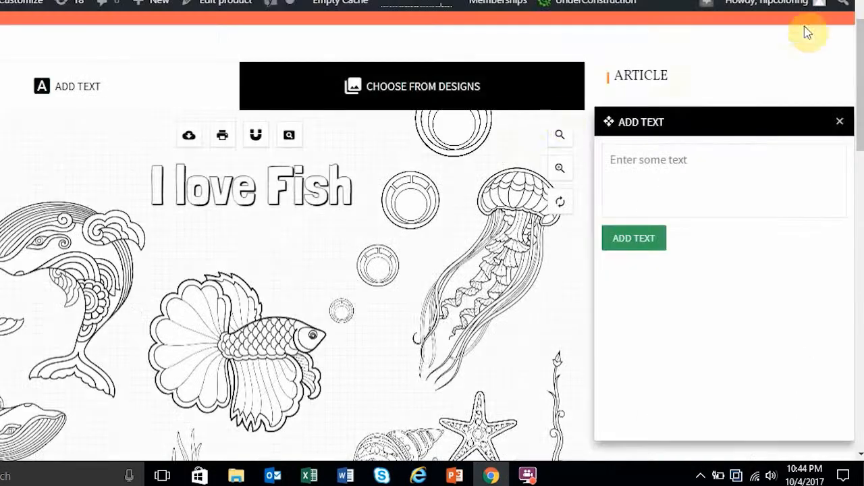
pyautogui.click(840, 121)
pyautogui.moveTo(857, 122)
pyautogui.mouseDown()
pyautogui.moveTo(857, 146)
pyautogui.moveTo(857, 138)
pyautogui.mouseUp()
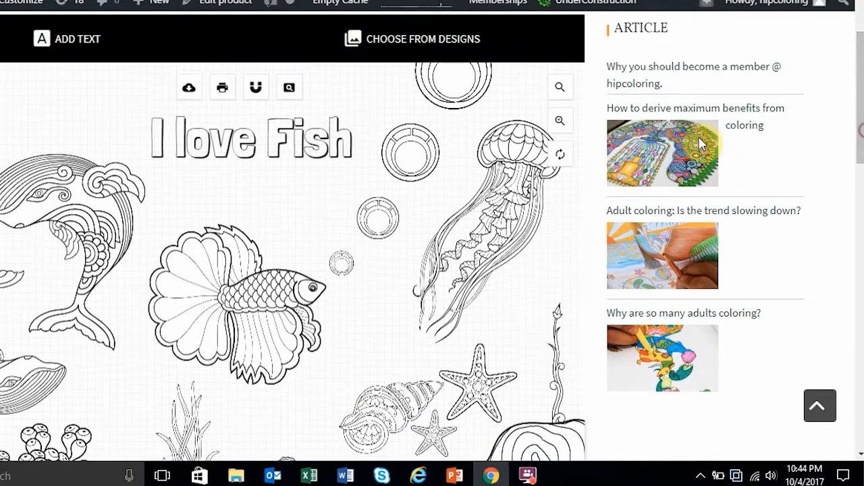
# Step: Download the finished coloring page as a PDF
pyautogui.click(559, 86)
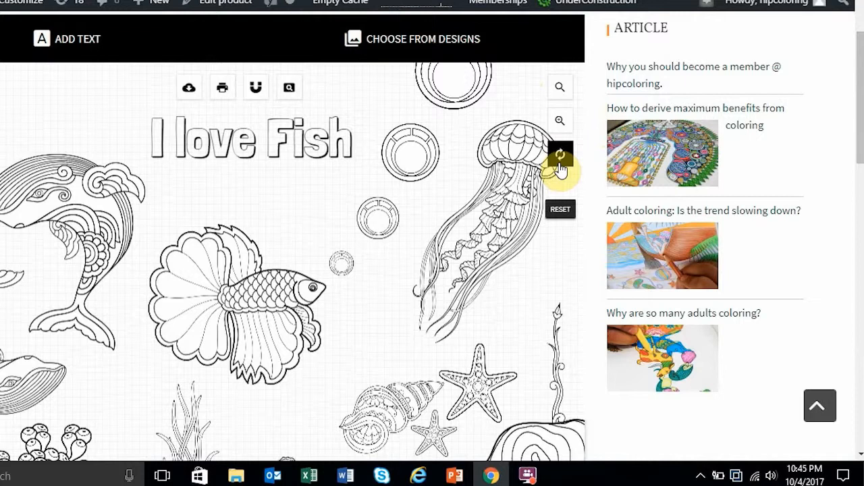
pyautogui.click(194, 100)
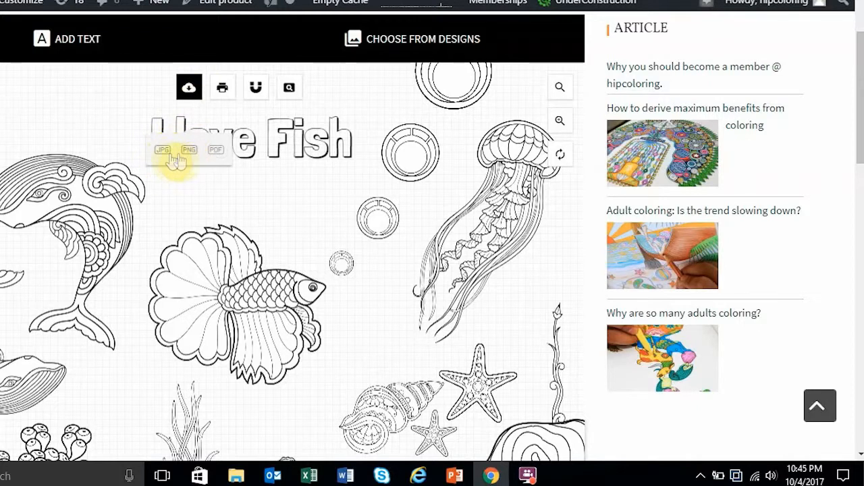
pyautogui.click(217, 157)
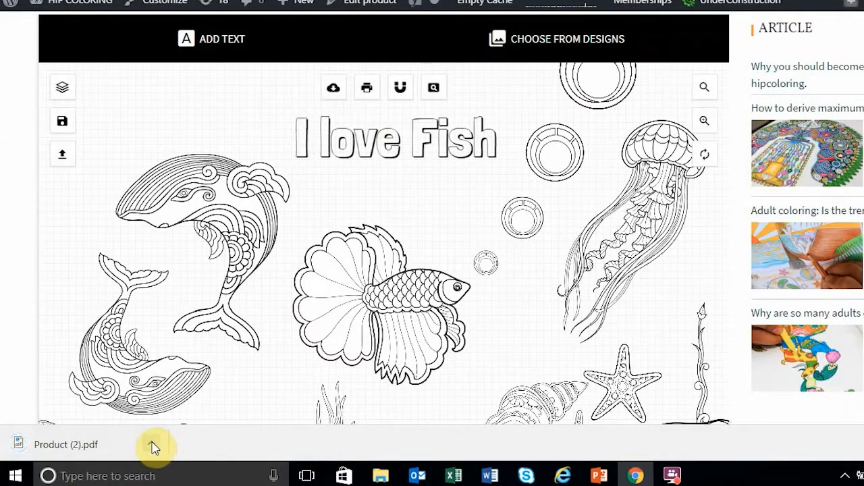
# Step: Open the downloaded file Product (2).pdf and check the page from the title down to the seabed
pyautogui.click(151, 444)
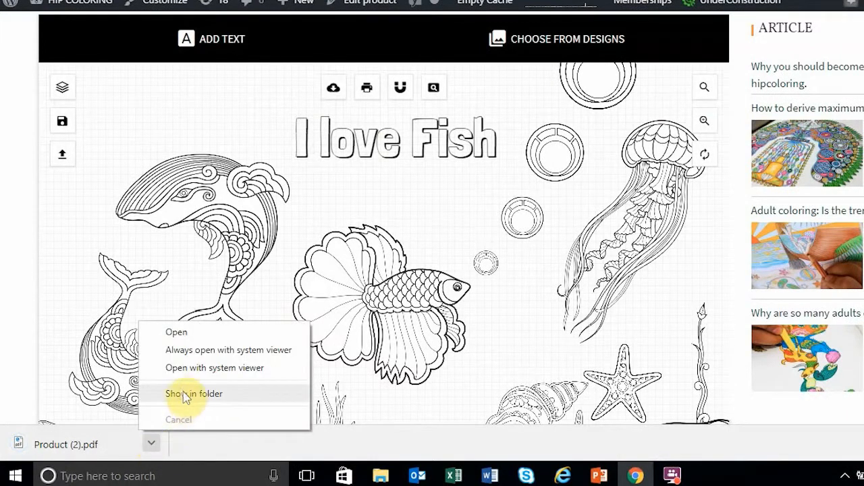
pyautogui.click(185, 333)
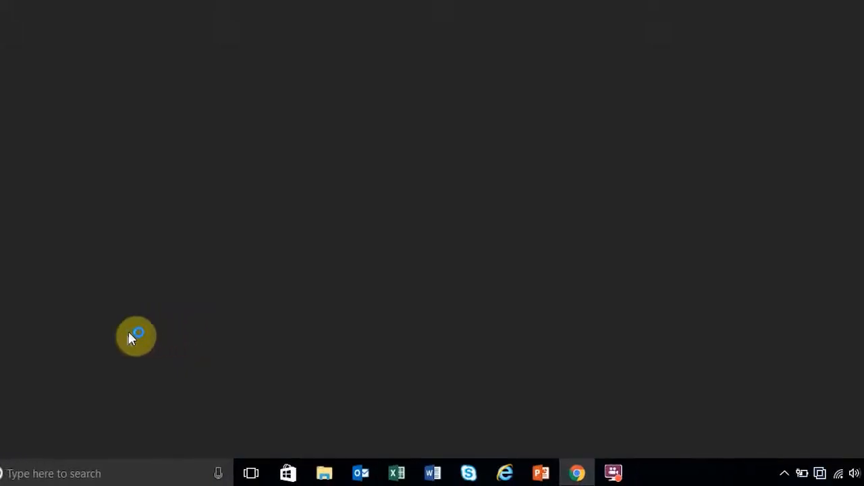
pyautogui.scroll(-1, 668, 188)
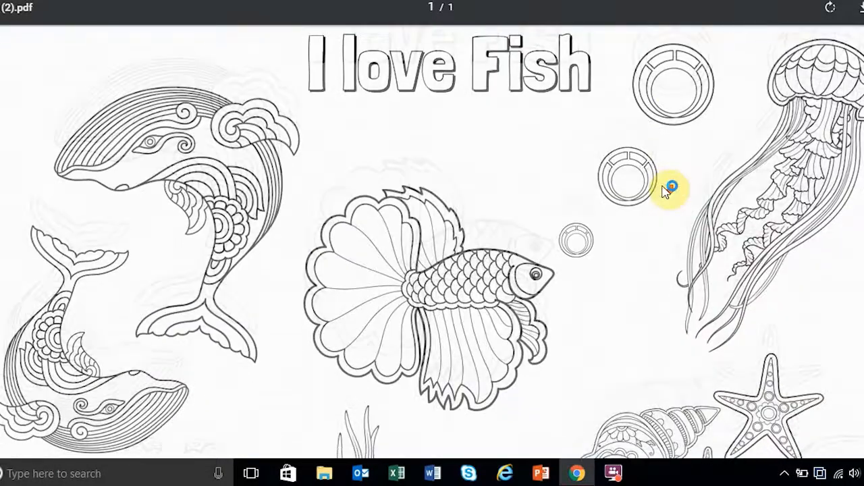
pyautogui.scroll(-3, 668, 189)
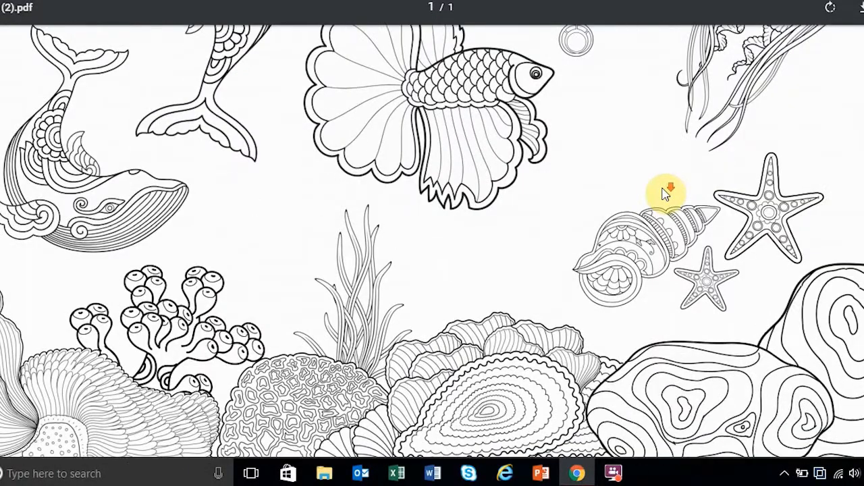
pyautogui.scroll(4, 666, 193)
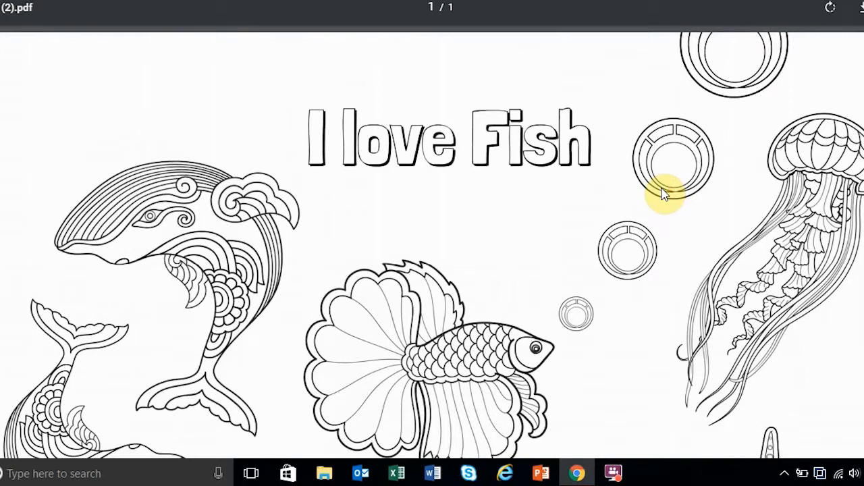
pyautogui.scroll(-4, 661, 195)
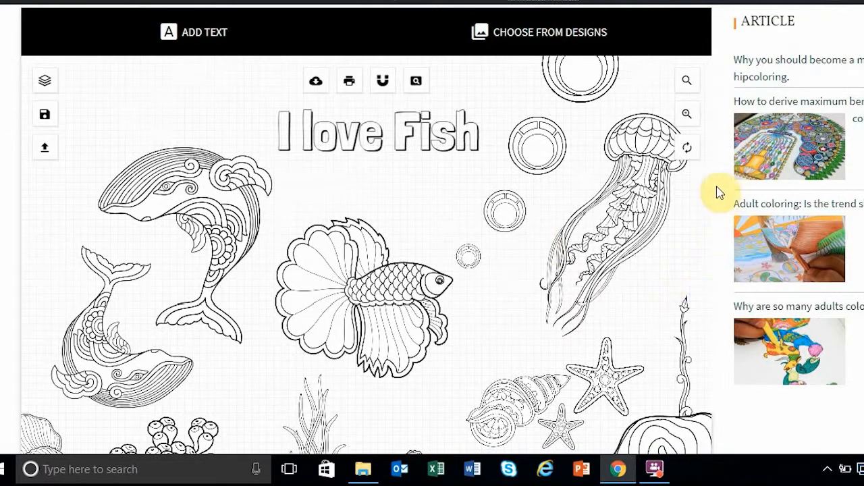
# Step: Reset the entire design in the design studio and confirm clearing the canvas
pyautogui.scroll(1, 719, 191)
pyautogui.scroll(1, 719, 190)
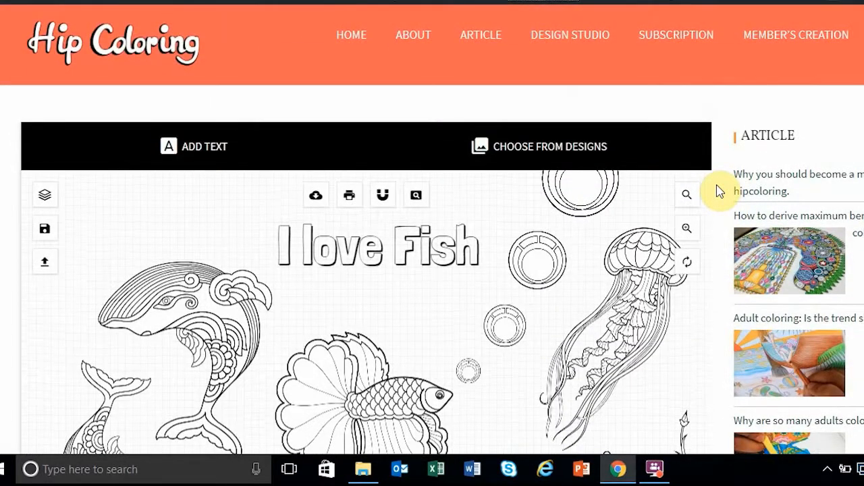
pyautogui.click(687, 266)
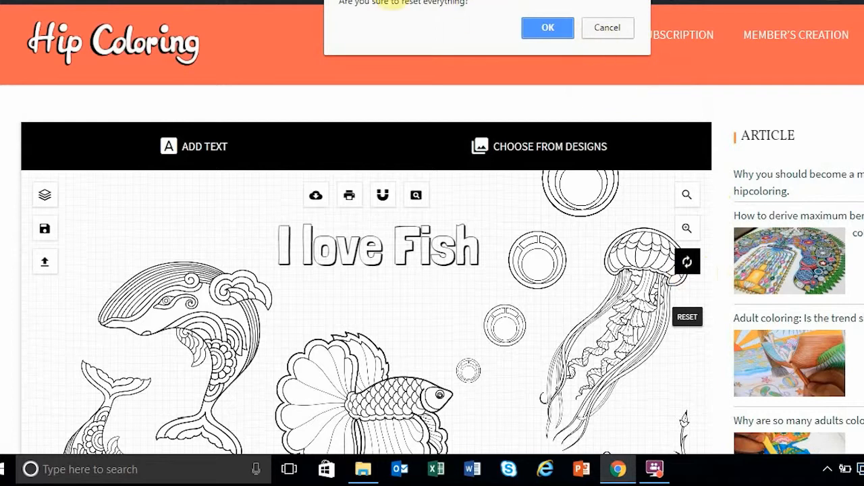
pyautogui.click(557, 32)
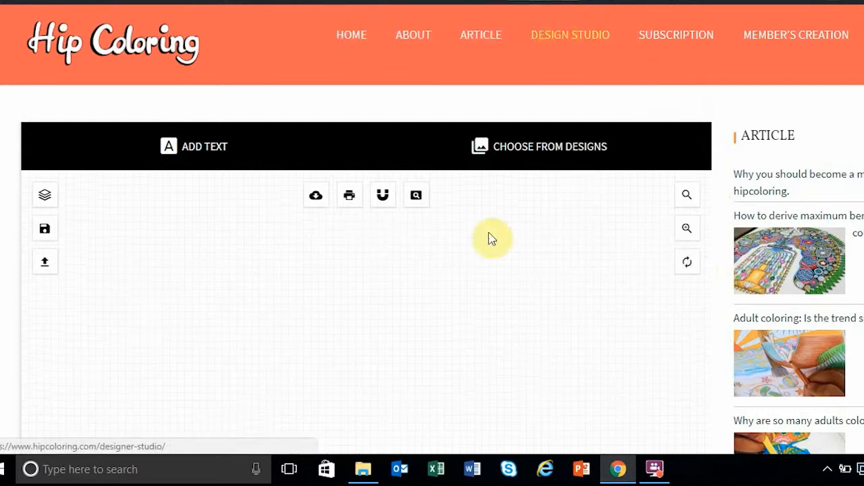
pyautogui.scroll(-2, 544, 250)
pyautogui.scroll(-2, 548, 252)
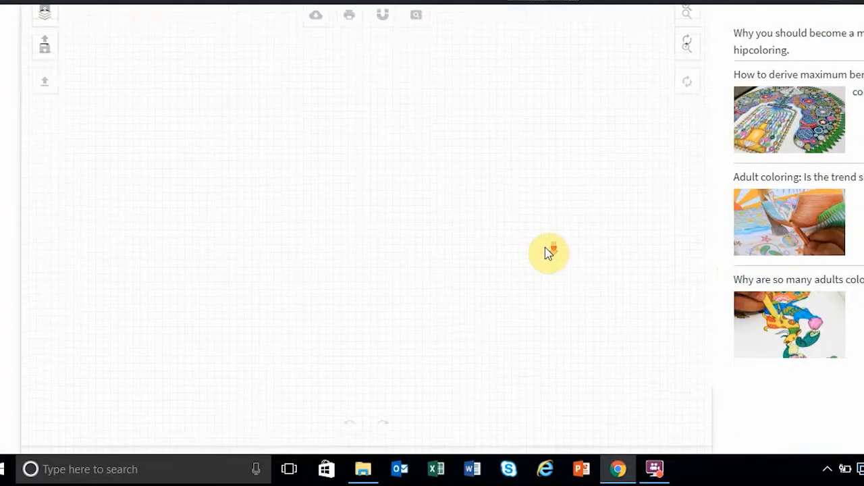
pyautogui.scroll(4, 548, 252)
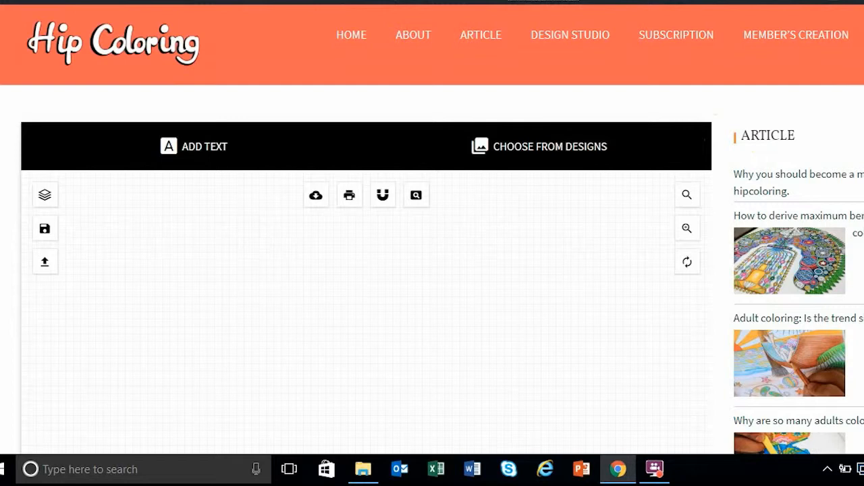
pyautogui.scroll(-8, 364, 270)
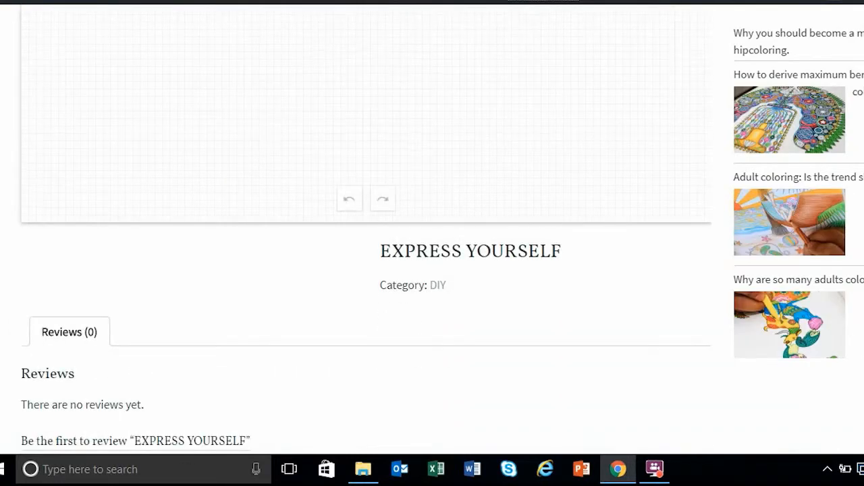
pyautogui.scroll(6, 365, 270)
pyautogui.scroll(-4, 364, 270)
pyautogui.scroll(3, 365, 270)
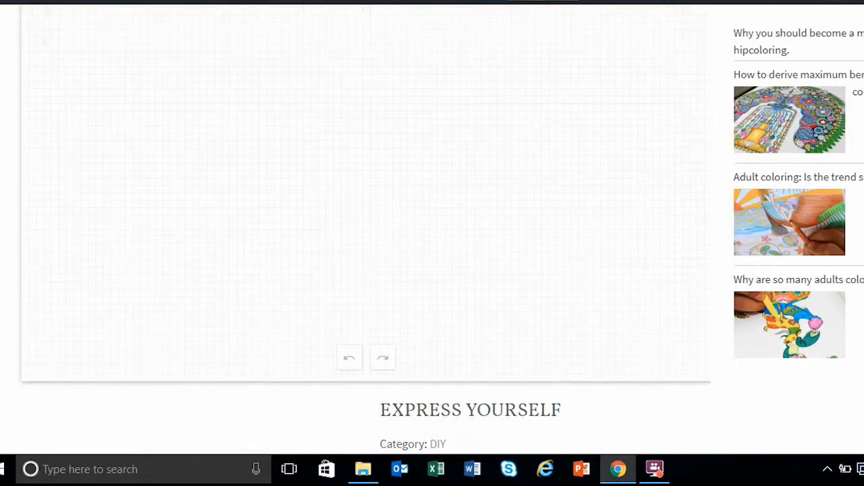